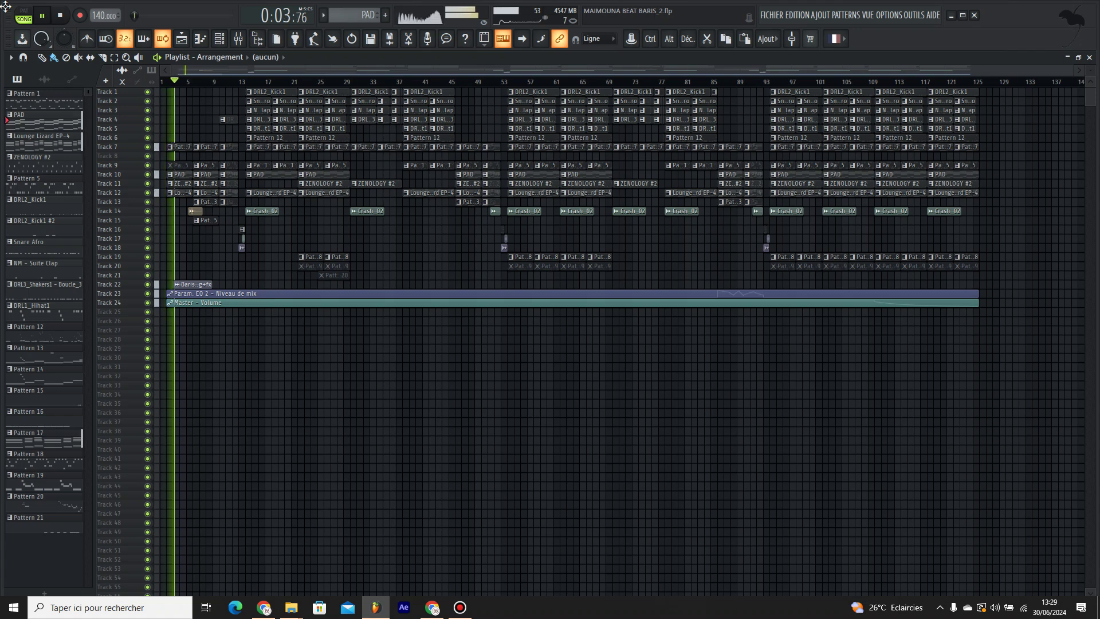
Step: Enlarge the playlist track heights and inspect the Fruity Parametric EQ 2 curve on the Master mixer track
left_click_drag(1091, 71, 1090, 66)
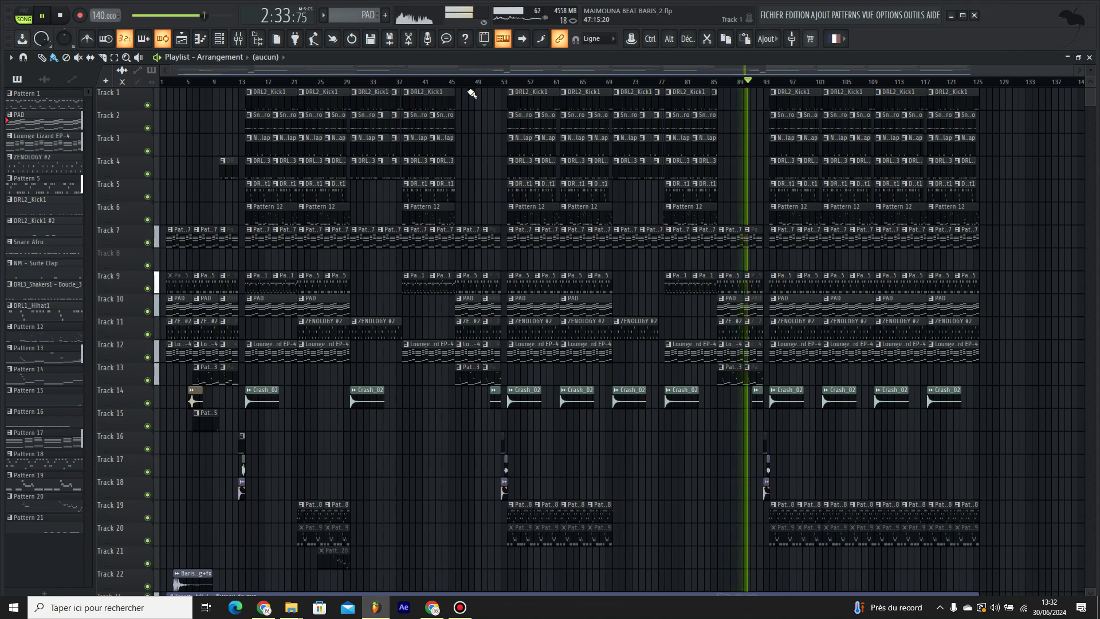
left_click(239, 38)
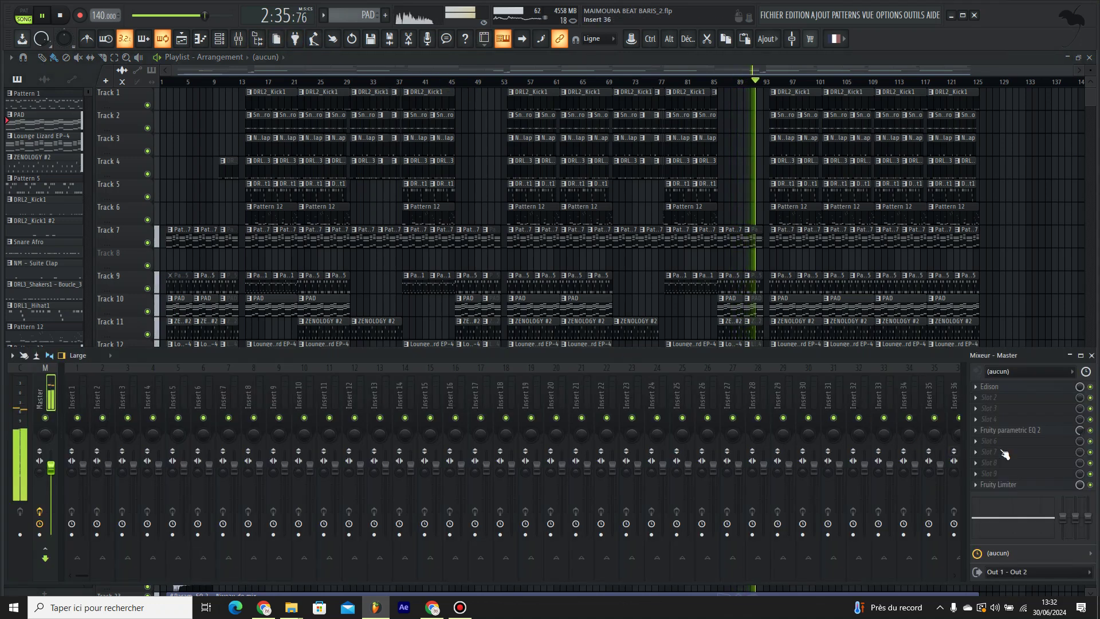
left_click(1030, 433)
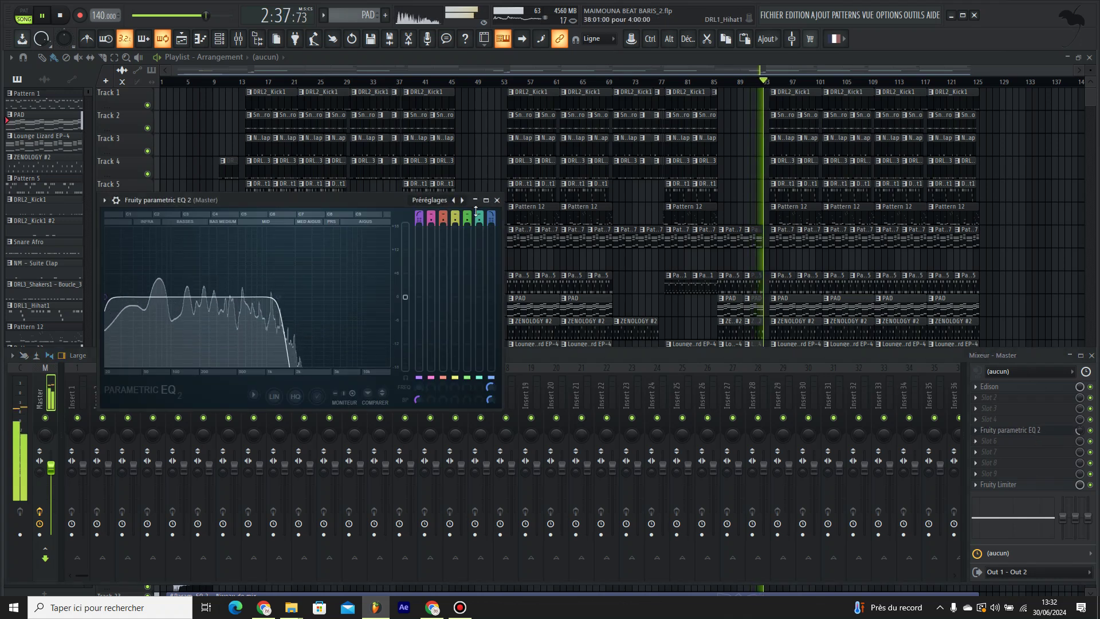
left_click(497, 200)
key("F9")
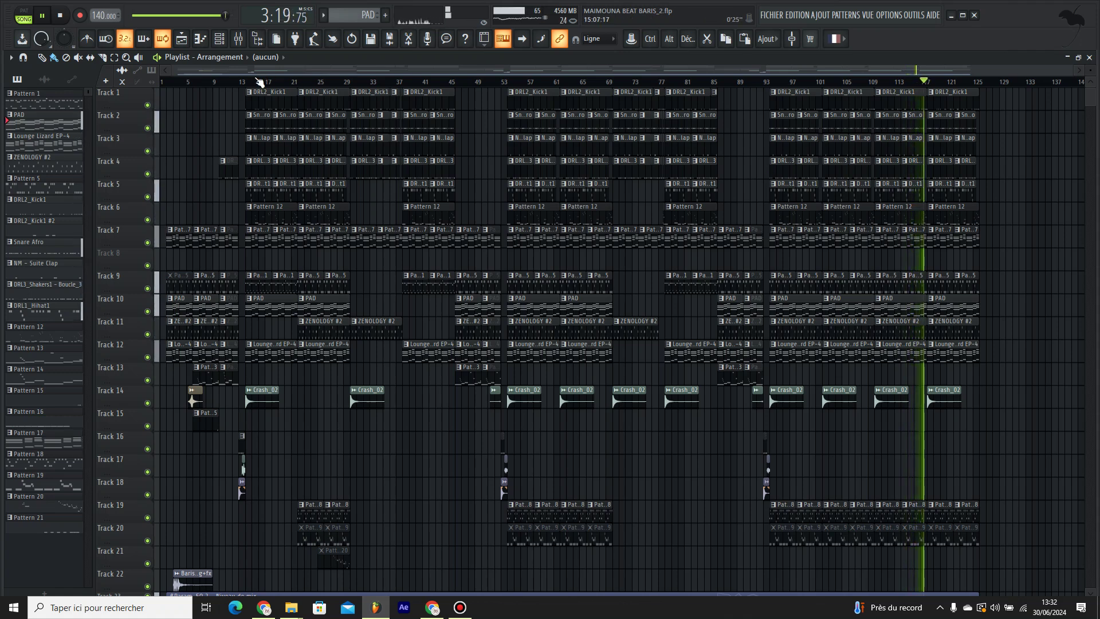
Step: Stop playback and select the arrangement from bar 22 to bar 30 as the playback range
key("space")
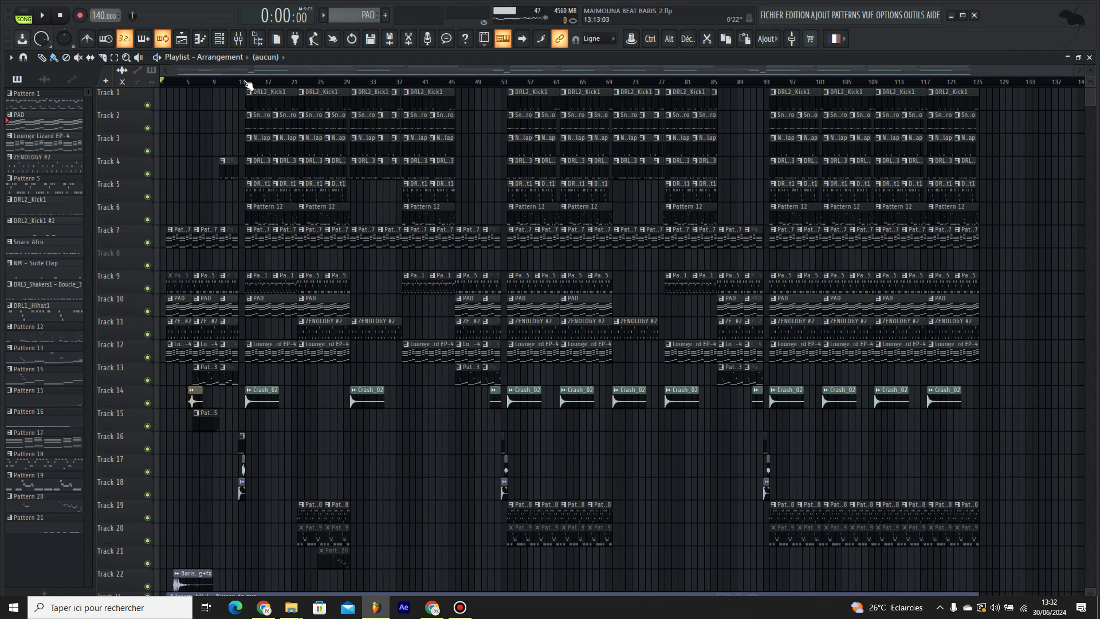
scroll(247, 84, "up", 2)
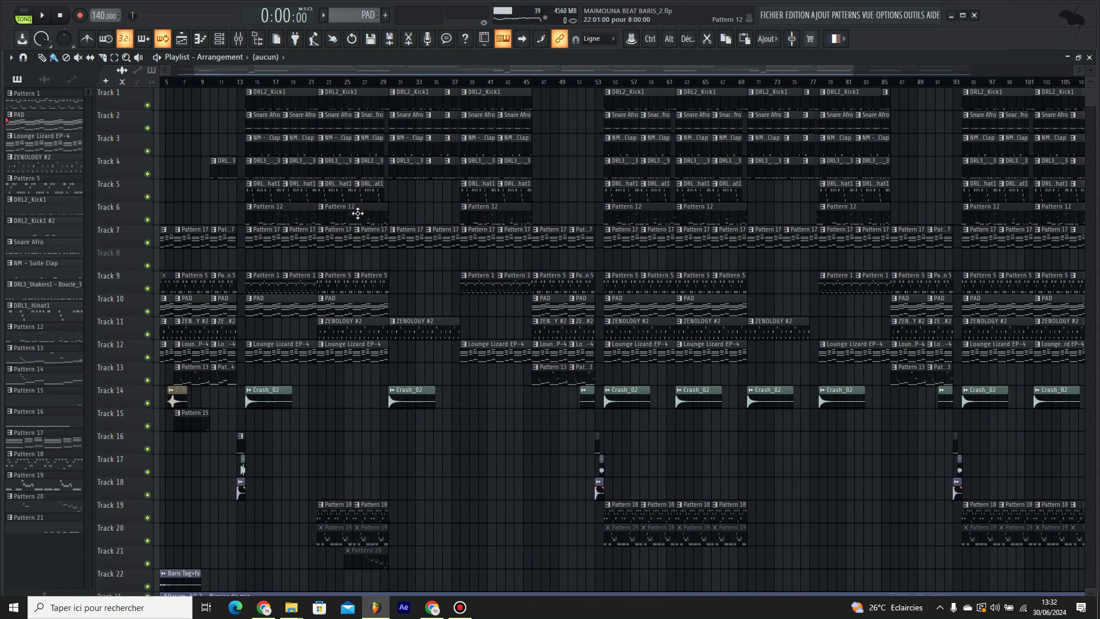
left_click_drag(246, 73, 235, 75)
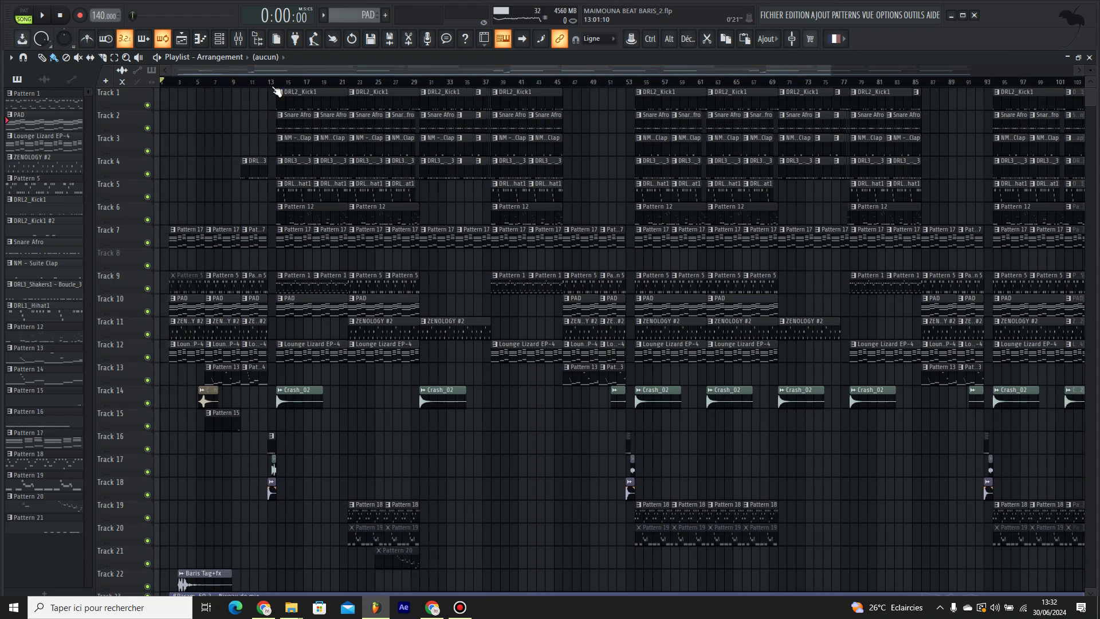
scroll(355, 91, "up", 3)
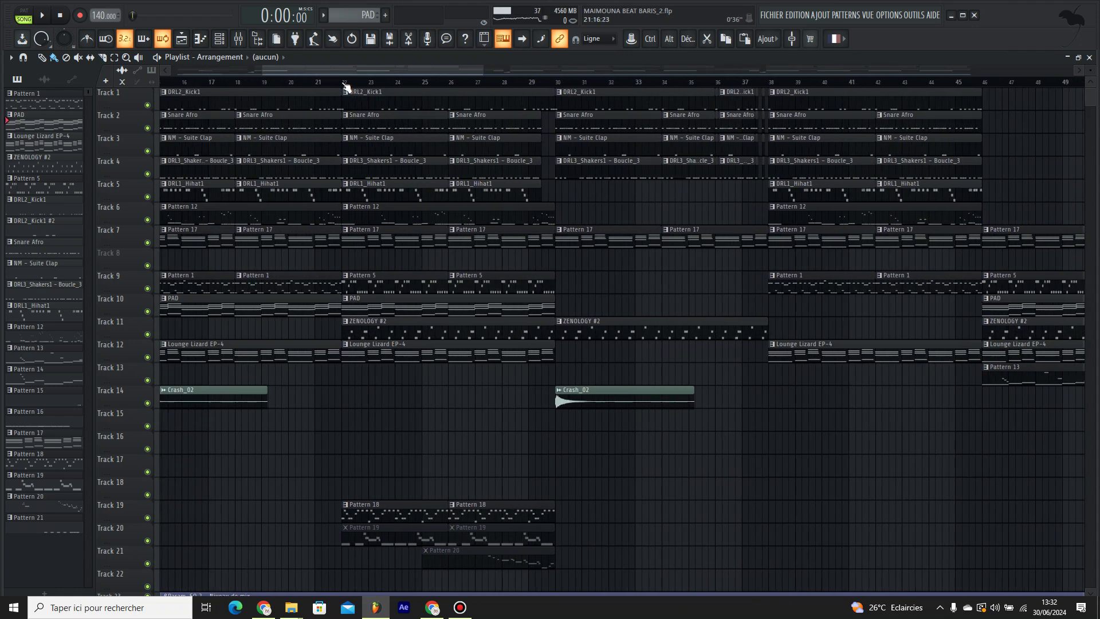
scroll(345, 86, "down", 1)
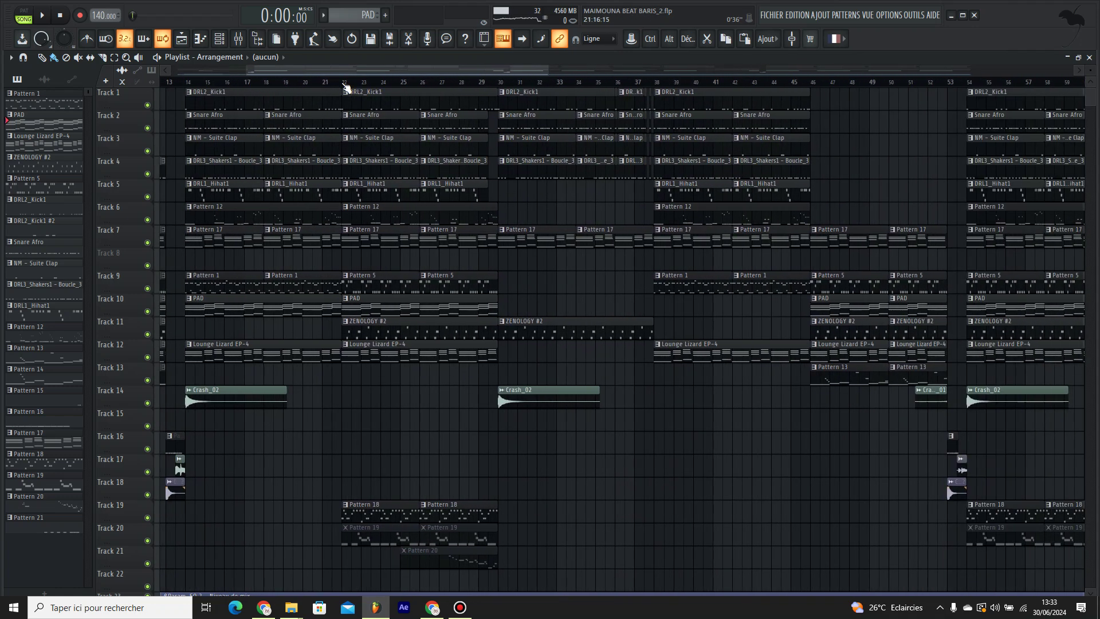
left_click_drag(346, 86, 497, 98)
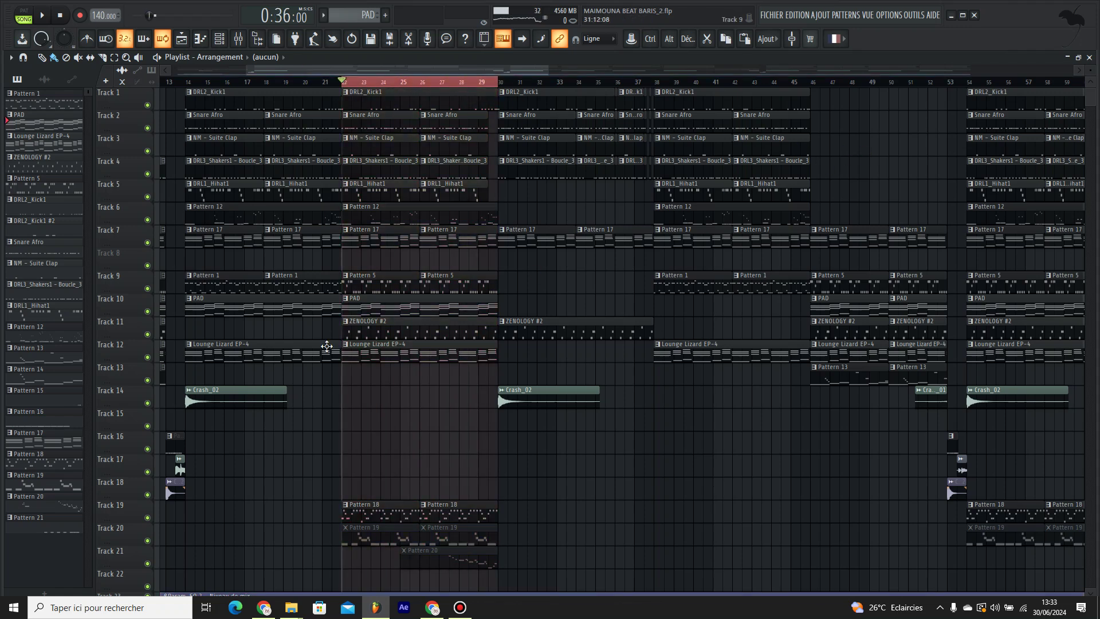
Step: Solo Track 7 and play its Pattern 17 clip with the notes shown in the piano roll
left_click(148, 311)
left_click(148, 311)
right_click(148, 242)
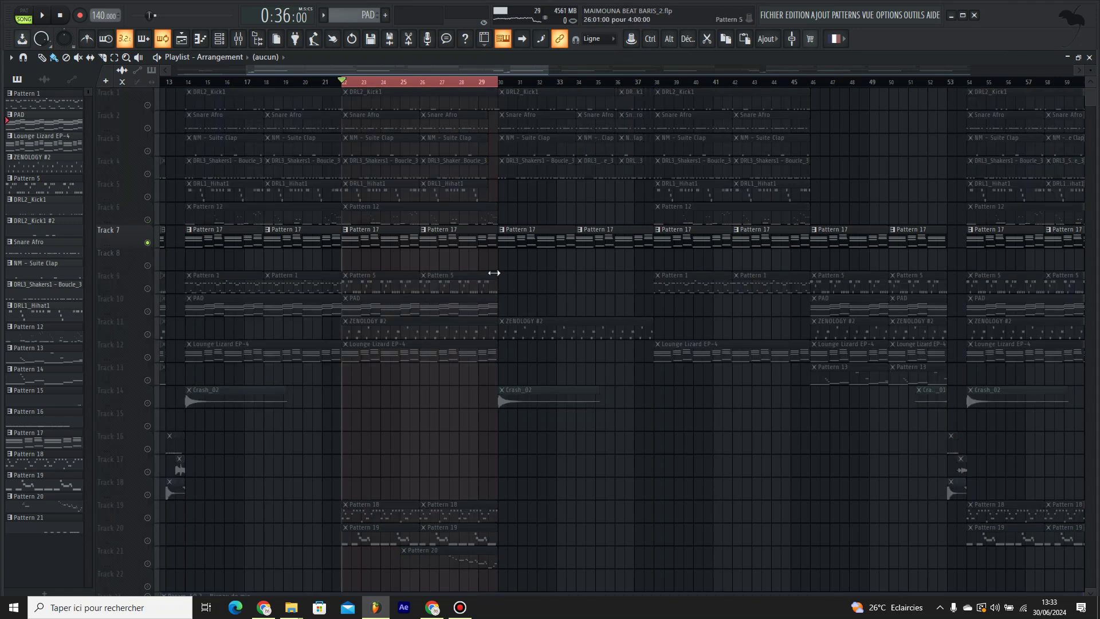
double_click(448, 242)
key("space")
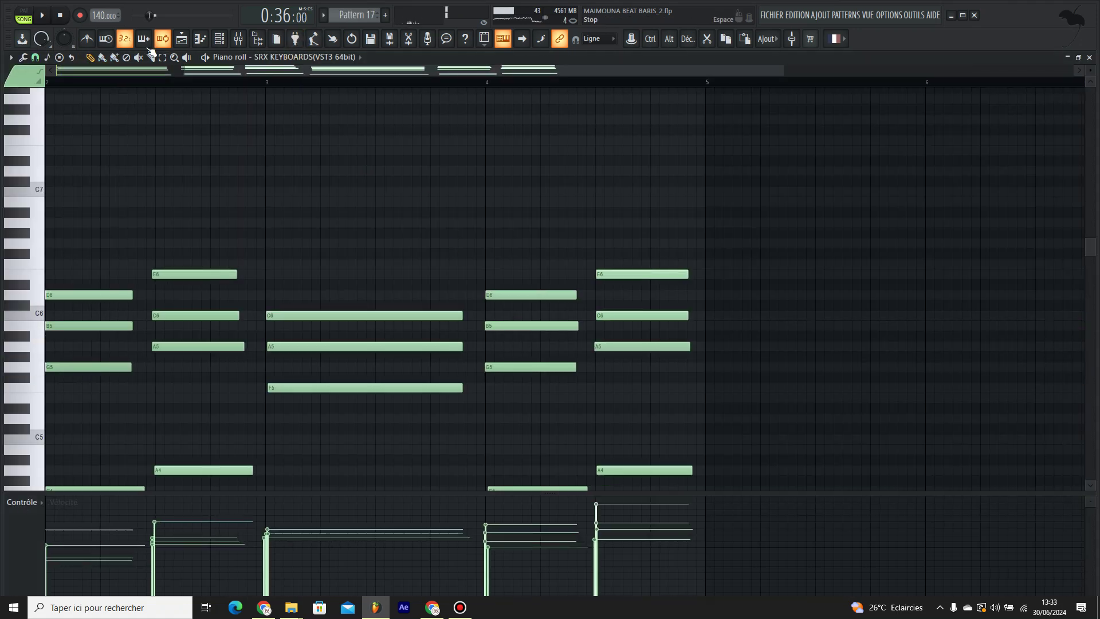
Step: Examine the root note in the SRX KEYBOARDS channel settings and replay the pattern
key("F6")
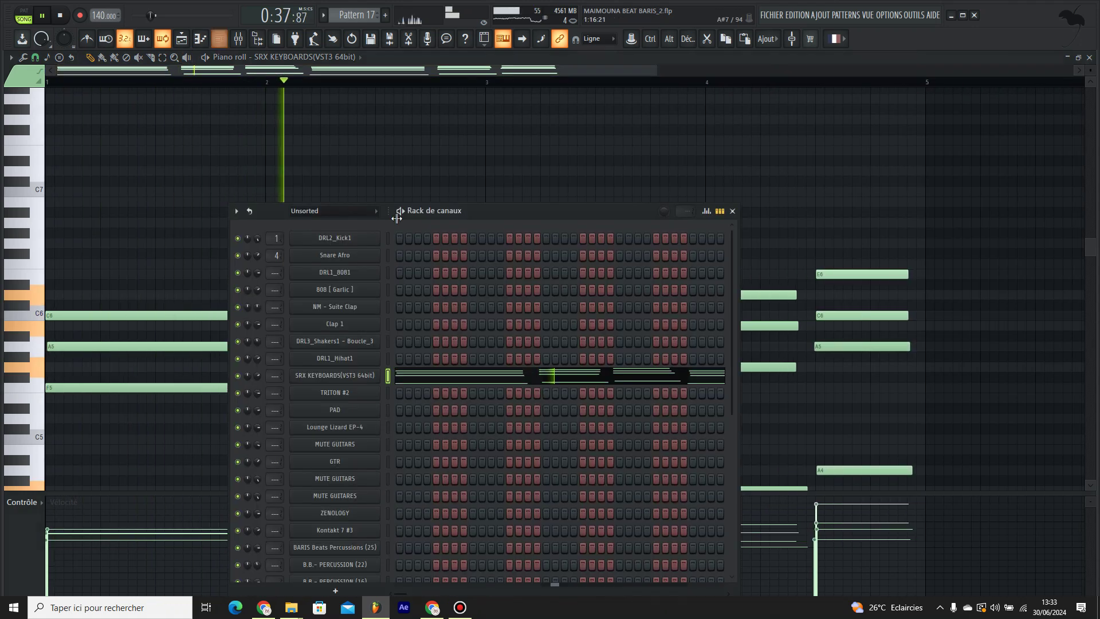
left_click(340, 375)
key("space")
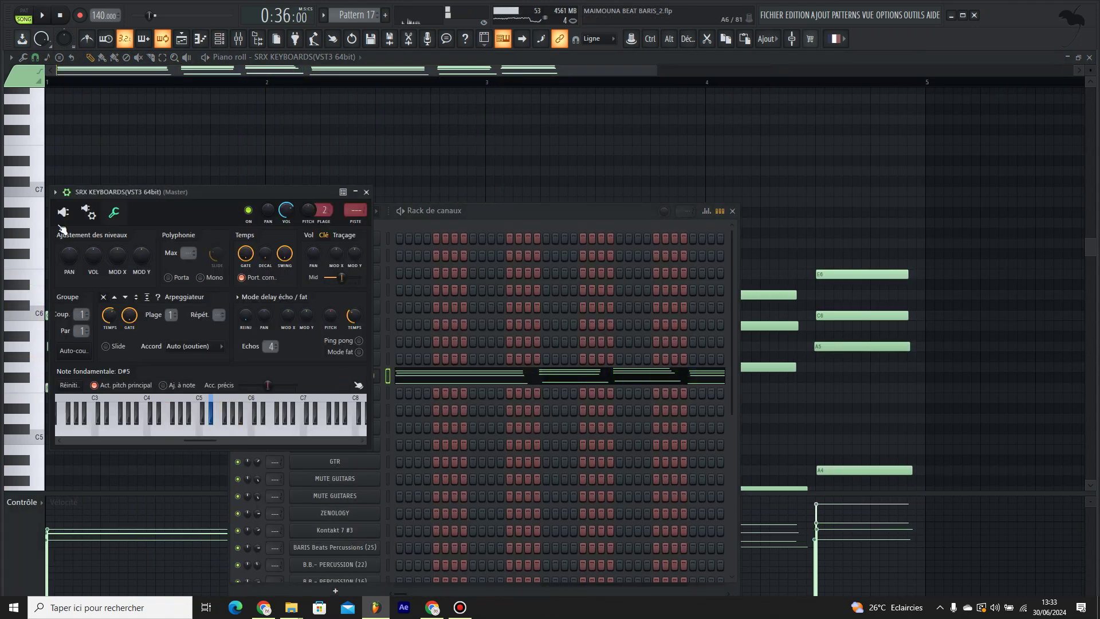
left_click(114, 213)
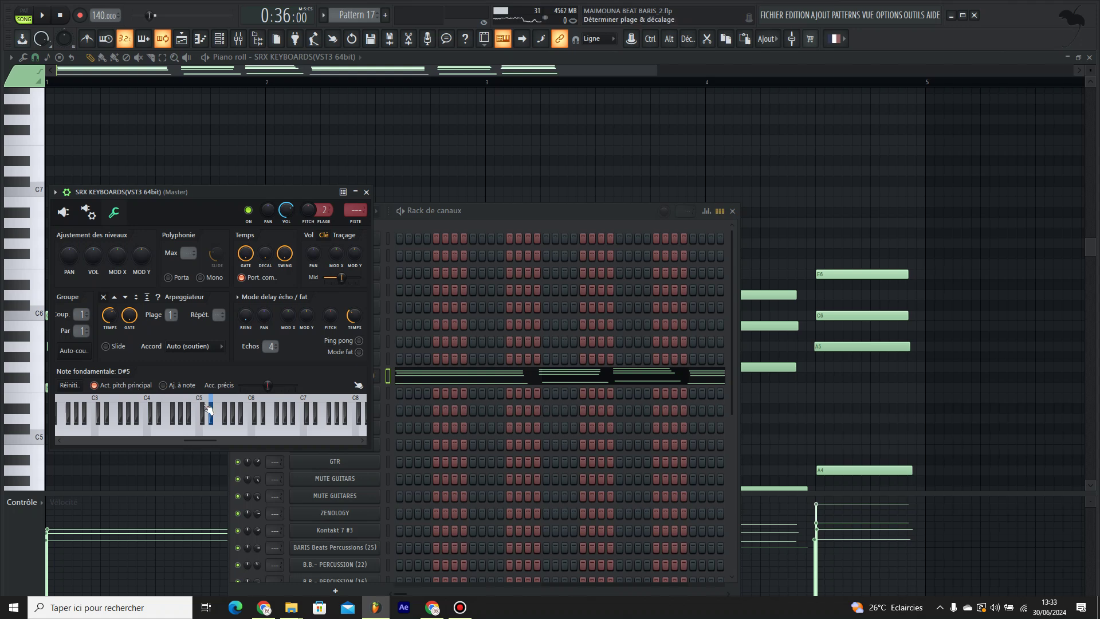
left_click(366, 193)
key("F6")
key("space")
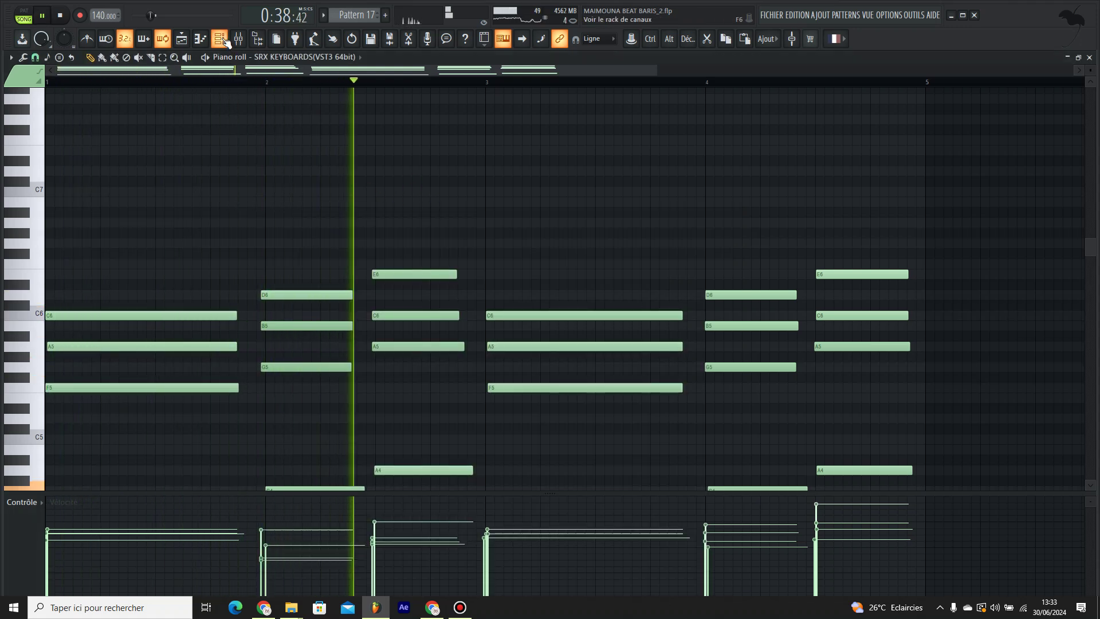
Step: Route the SRX KEYBOARDS channel to mixer track 2
scroll(572, 311, "down", 3)
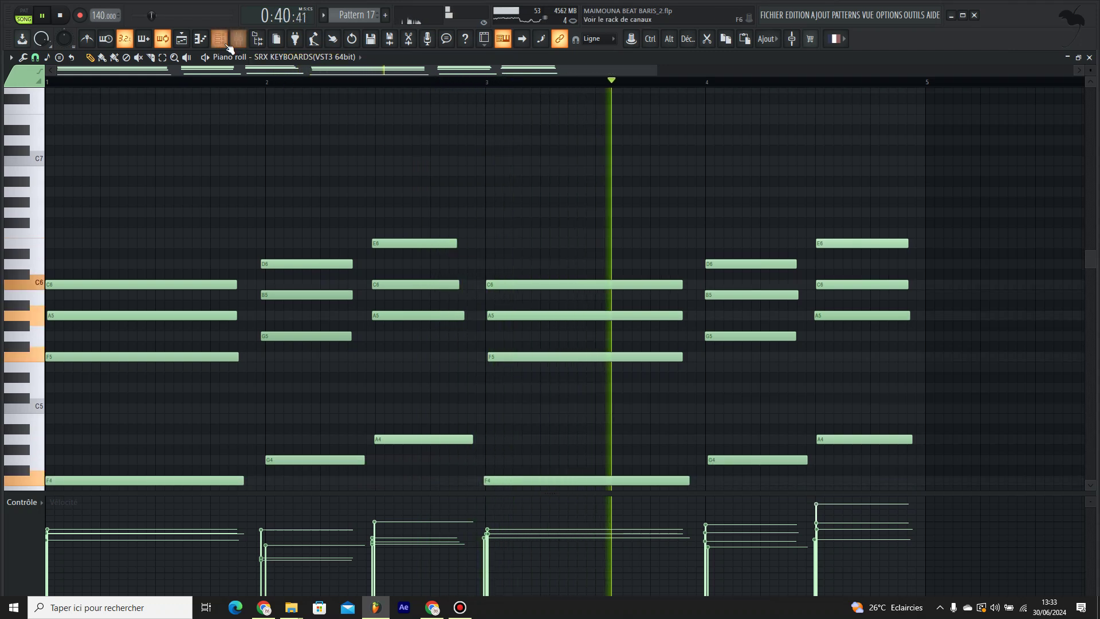
left_click(239, 39)
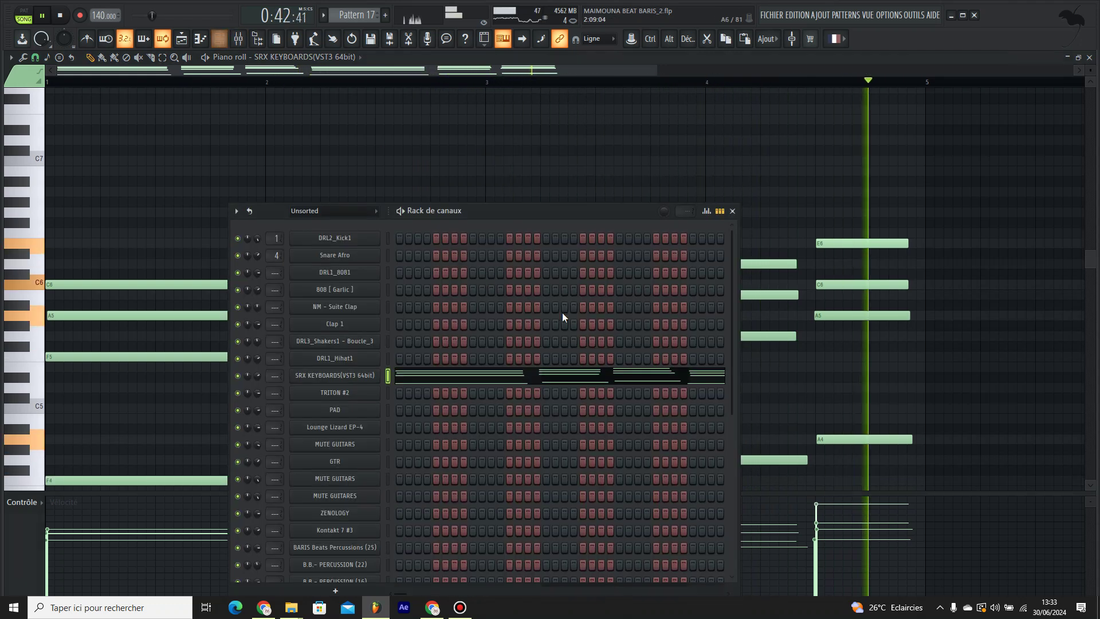
left_click(334, 376)
key("space")
left_click(358, 223)
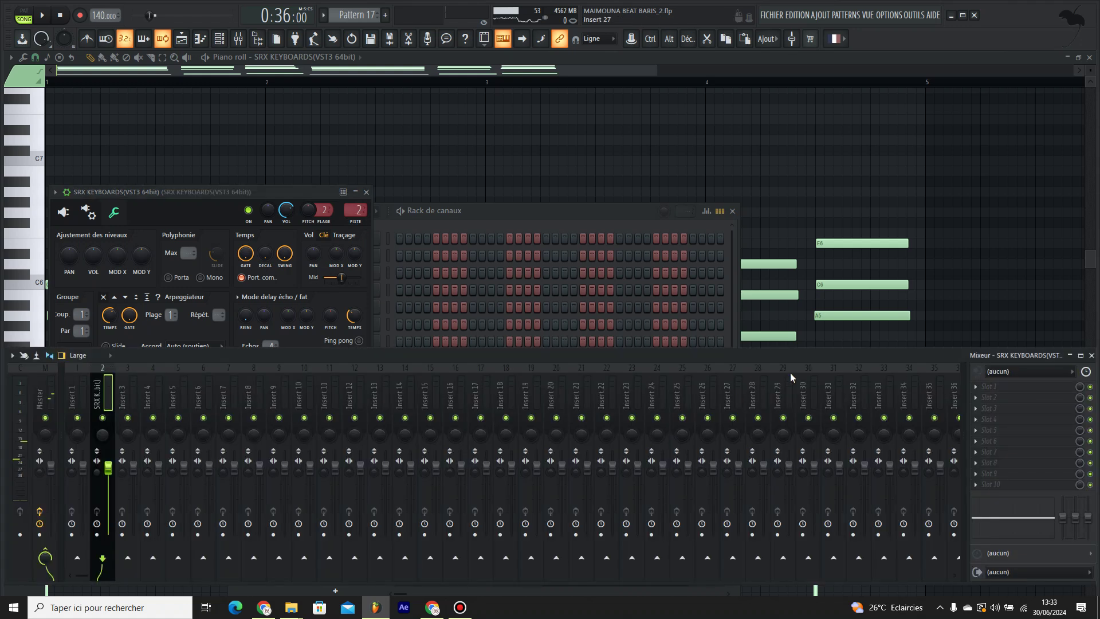
Step: Load Fruity Stereo Shaper in effect slot 2 of the SRX KEYBOARDS mixer track and replace it with Fruity Stereo Enhancer
left_click(1016, 399)
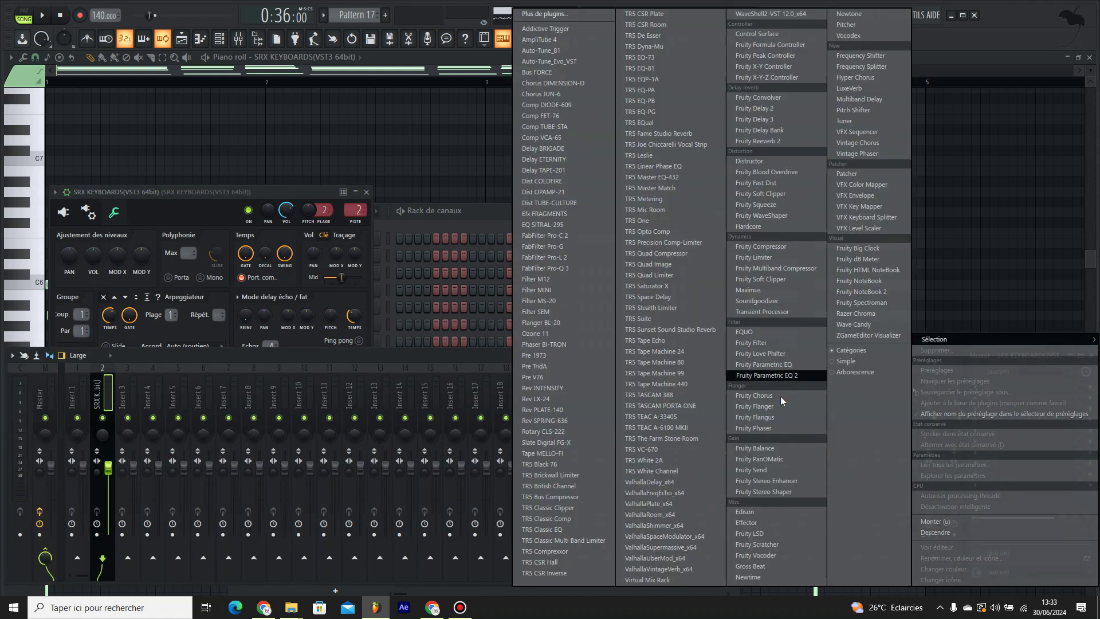
left_click(785, 492)
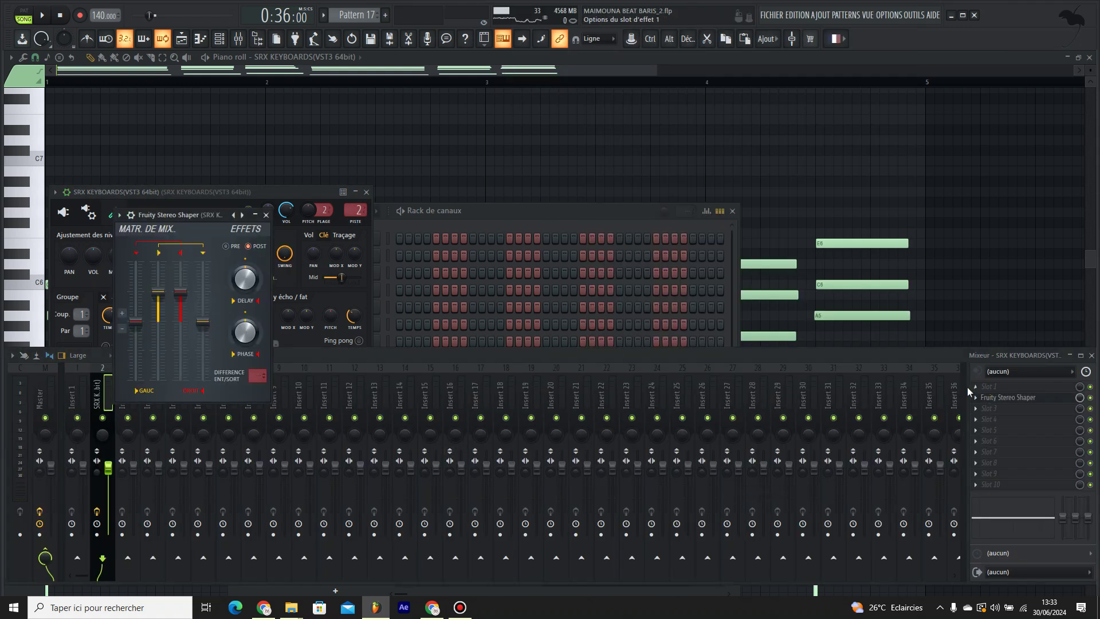
left_click(977, 401)
mouse_move(936, 324)
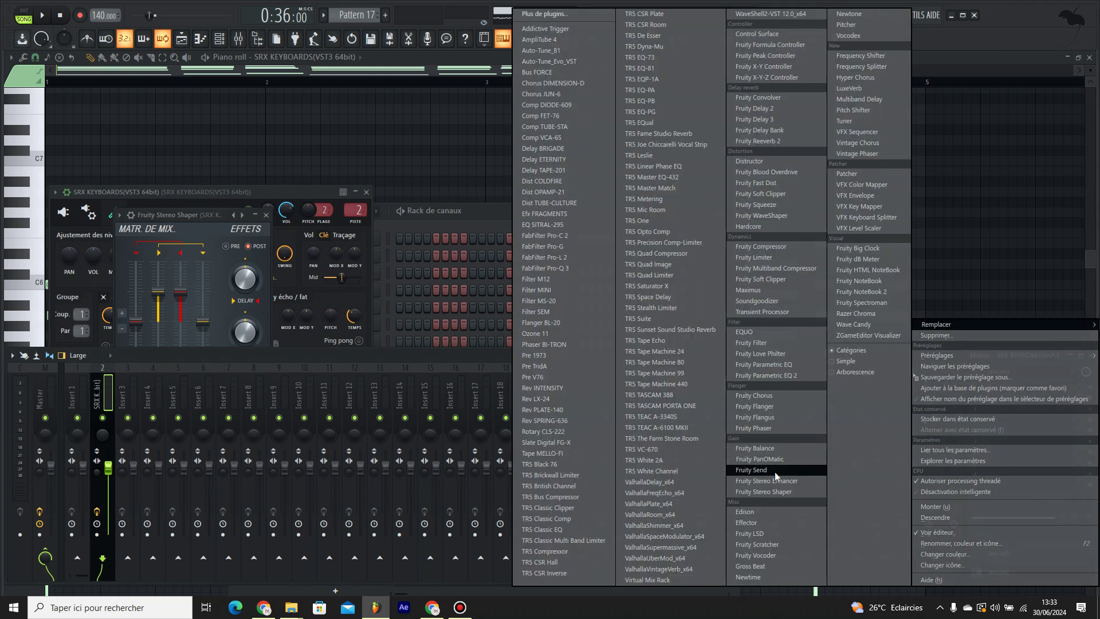
left_click(784, 483)
Step: Apply a preset in Fruity Stereo Enhancer and listen to Pattern 17 through the effect
right_click(309, 217)
left_click(346, 233)
key("space")
left_click(367, 192)
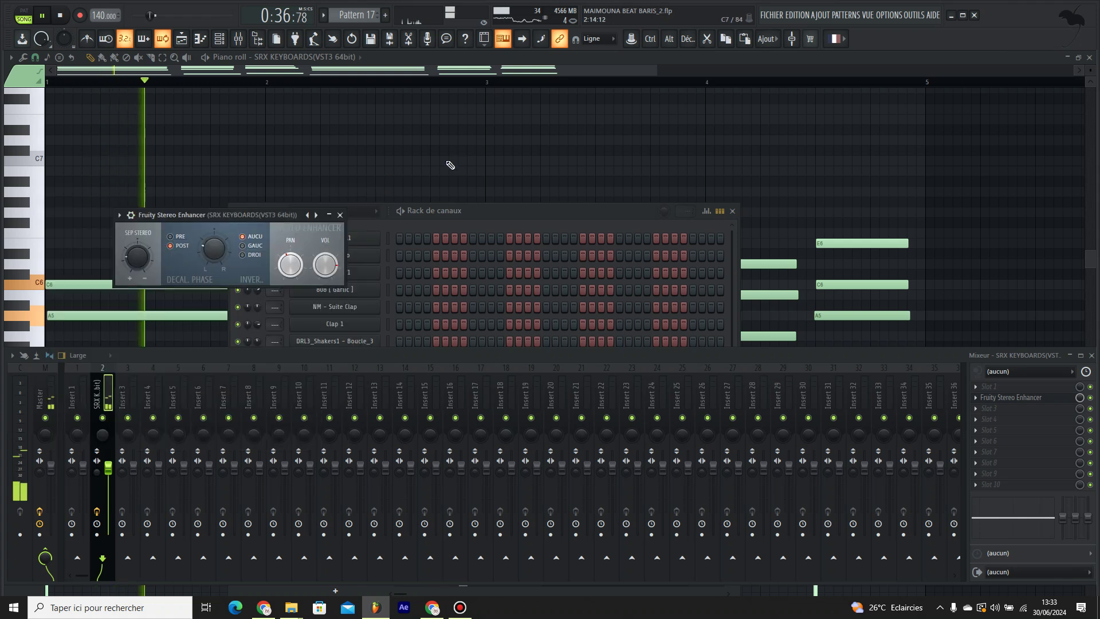
left_click(452, 158)
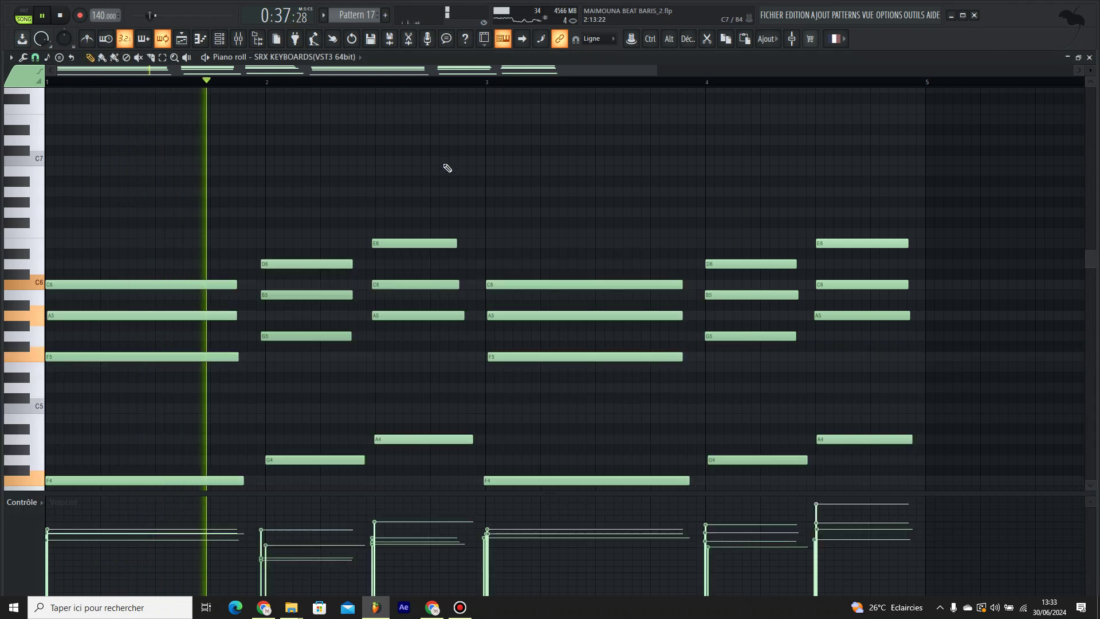
left_click(238, 41)
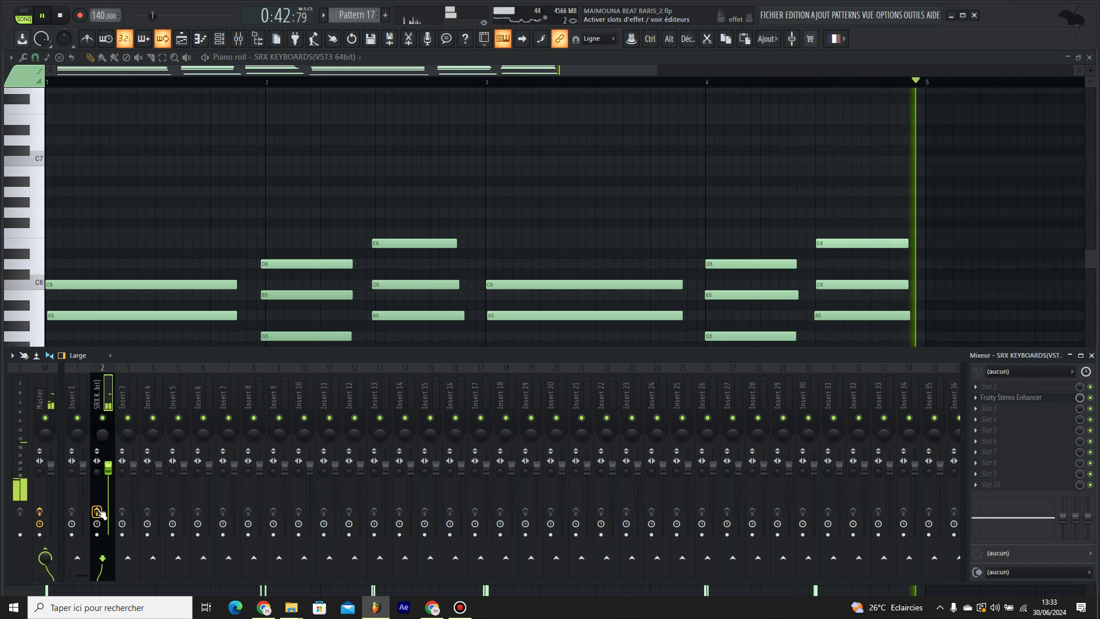
key("F5")
key("space")
Step: Leave only Track 12 unmuted and play its Lounge Lizard EP-4 clip with the notes shown in the piano roll
left_click(438, 306)
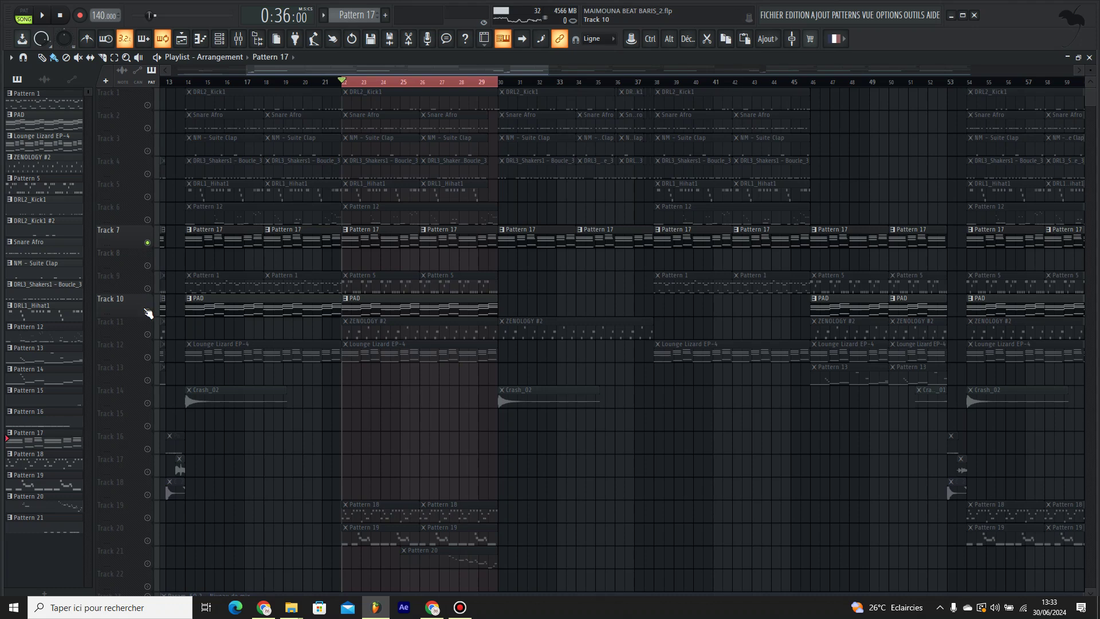
left_click(147, 311)
left_click(148, 356)
left_click(148, 243)
key("space")
double_click(388, 358)
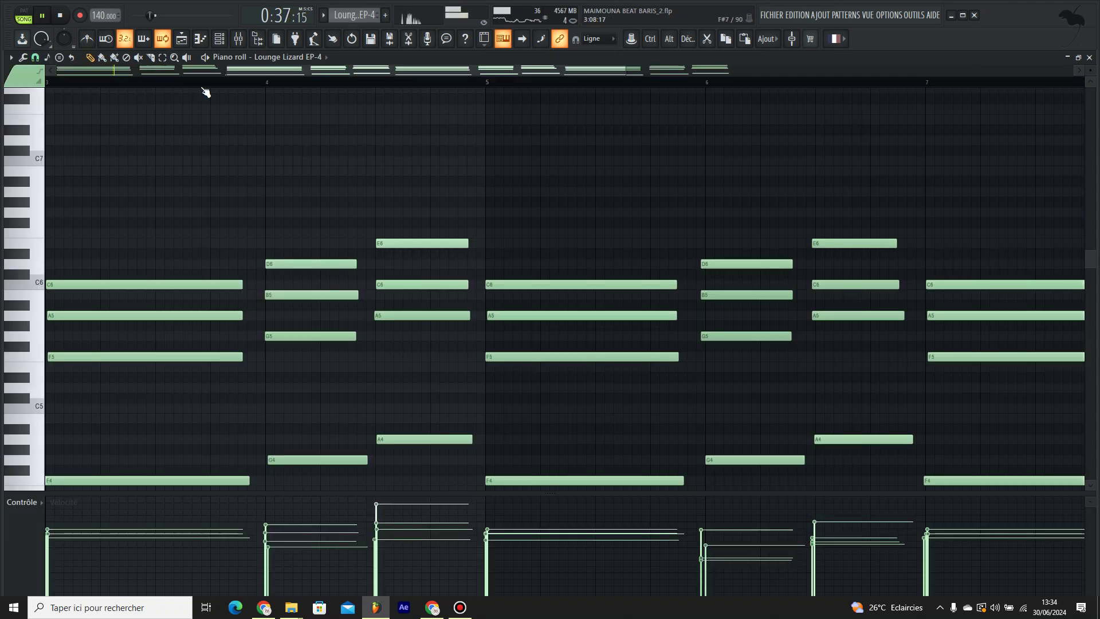
Step: Examine the bank and program used in the Lounge Lizard EP-4 instrument
left_click(220, 46)
left_click(334, 427)
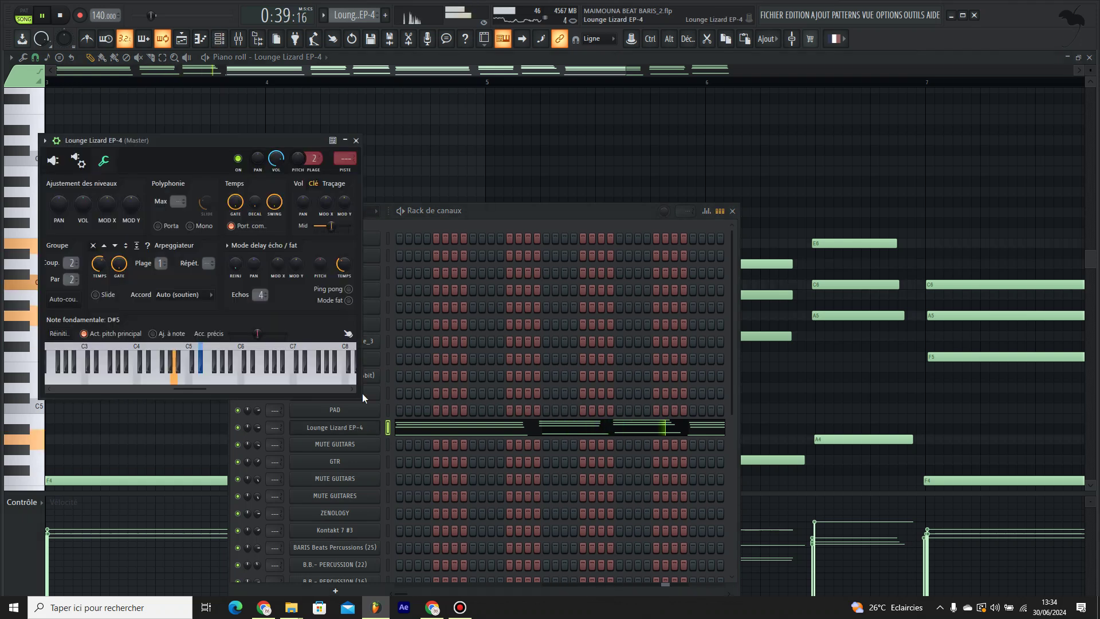
left_click(62, 164)
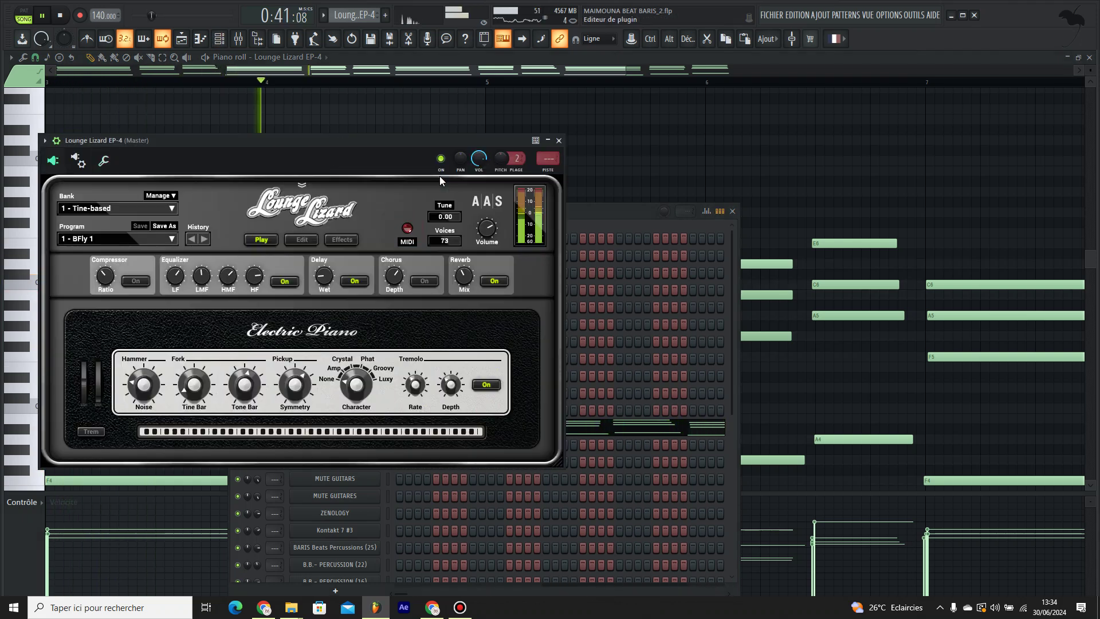
left_click(559, 141)
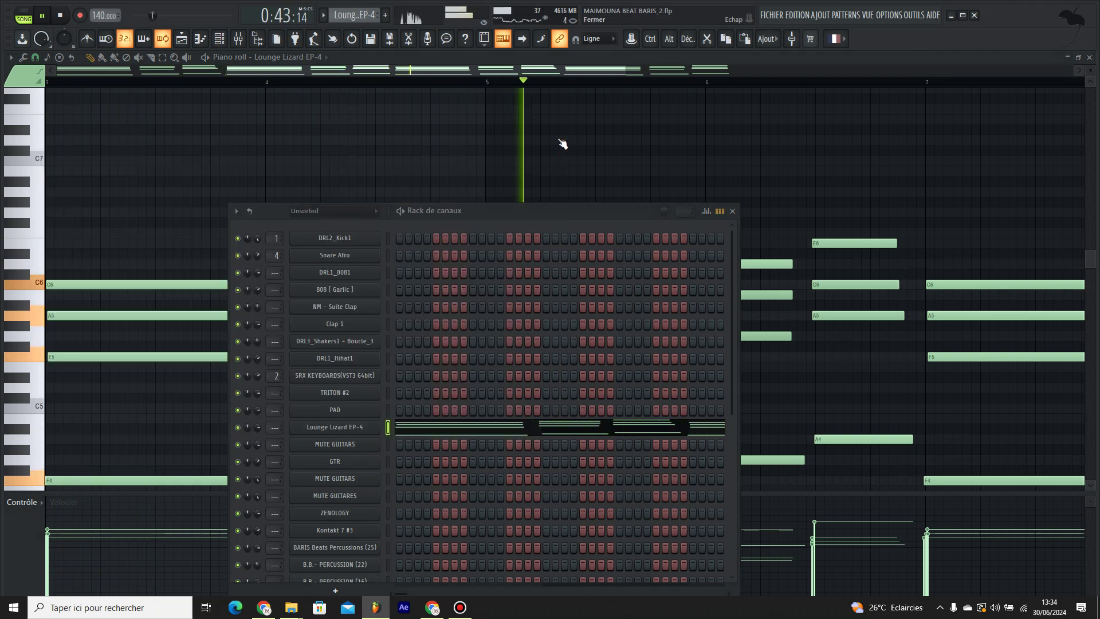
Step: Solo Track 10 and play its PAD clip with the whole chord pattern shown in the piano roll
left_click(182, 39)
key("space")
left_click(189, 43)
right_click(146, 312)
key("space")
double_click(370, 310)
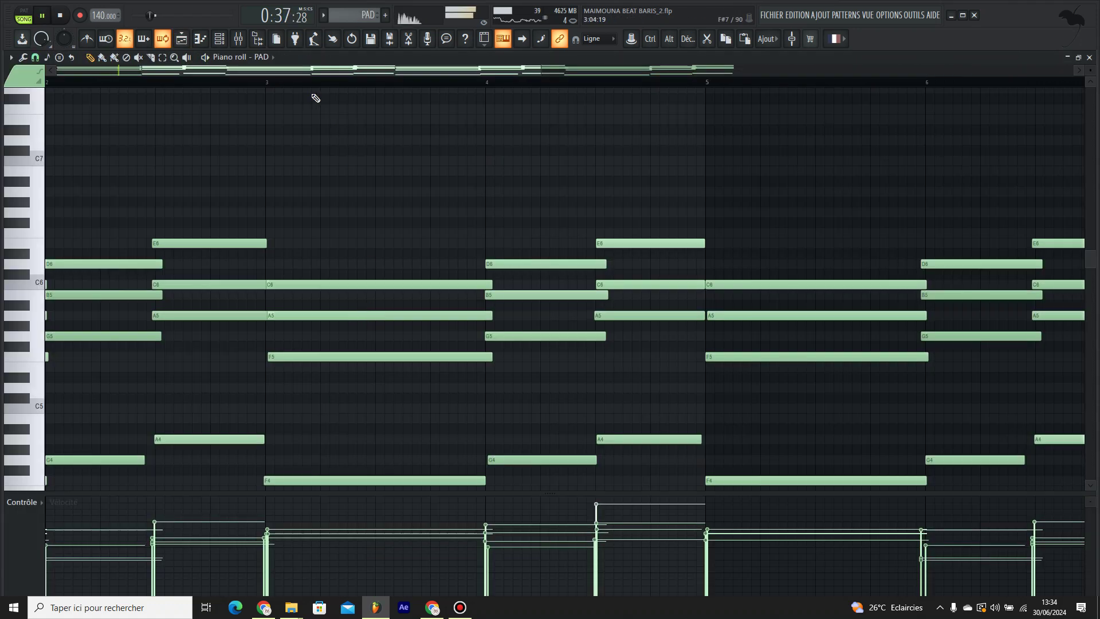
scroll(319, 86, "down", 4)
Step: Examine the sound preset used in the PAD channel's Nexus instrument
left_click(219, 41)
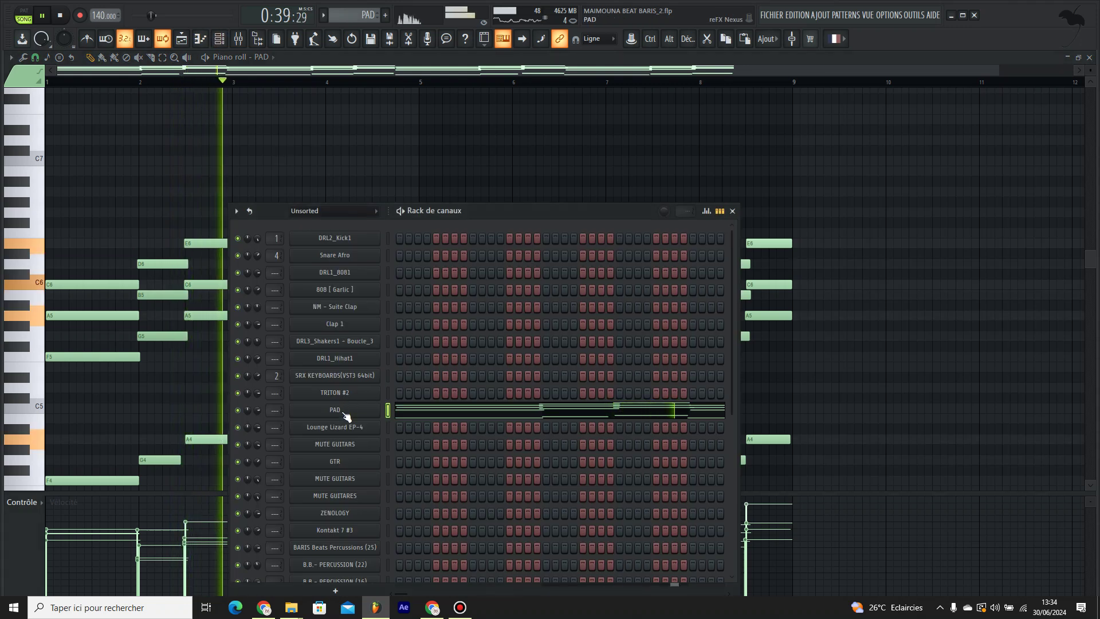
left_click(334, 409)
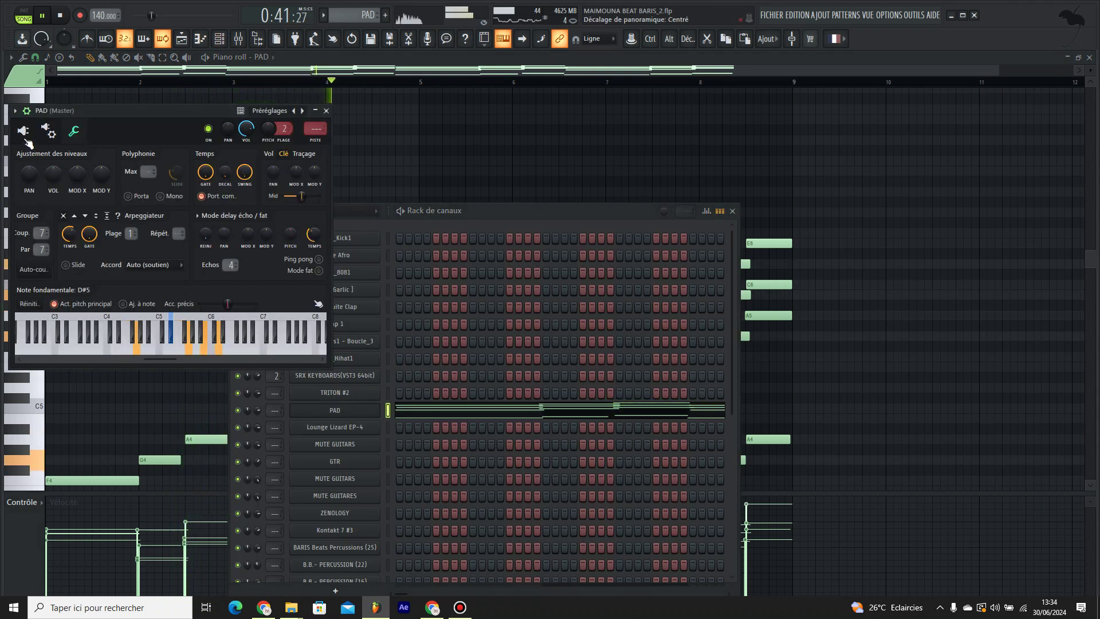
left_click(23, 132)
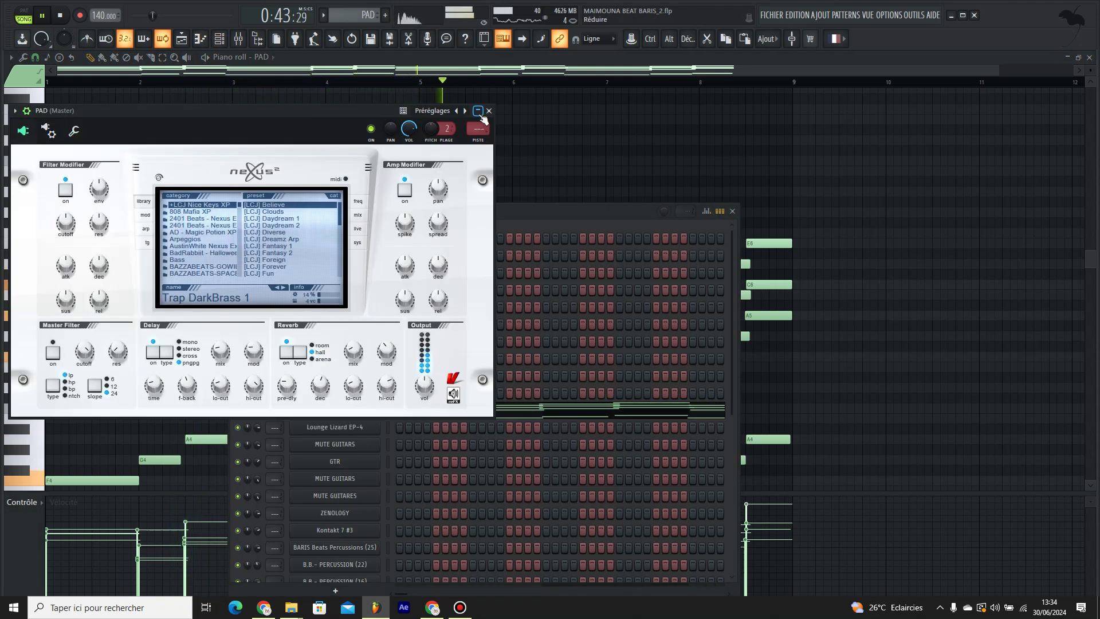
left_click(302, 60)
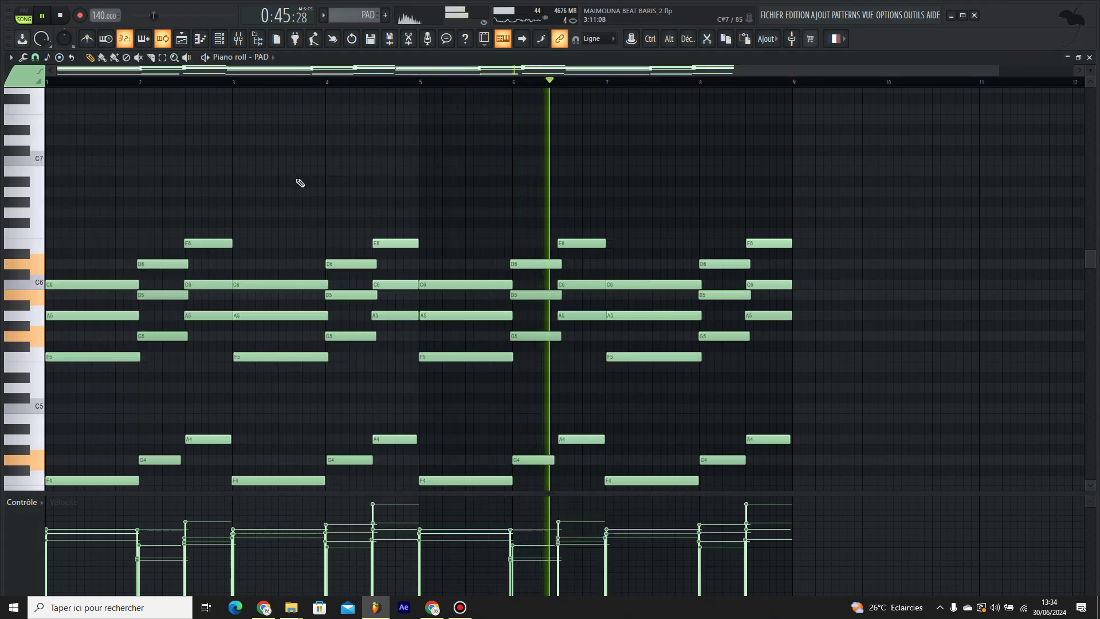
Step: Examine the PAD channel's full chord notes in the piano roll during playback and return to the playlist
scroll(298, 180, "down", 3)
scroll(300, 184, "up", 3)
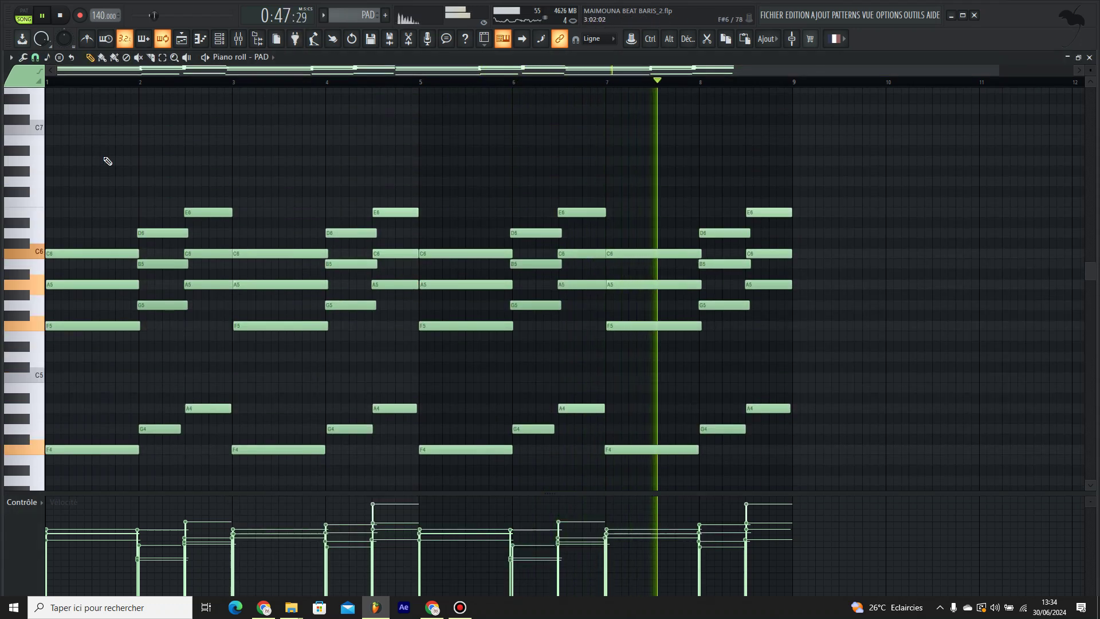
key("F5")
key("space")
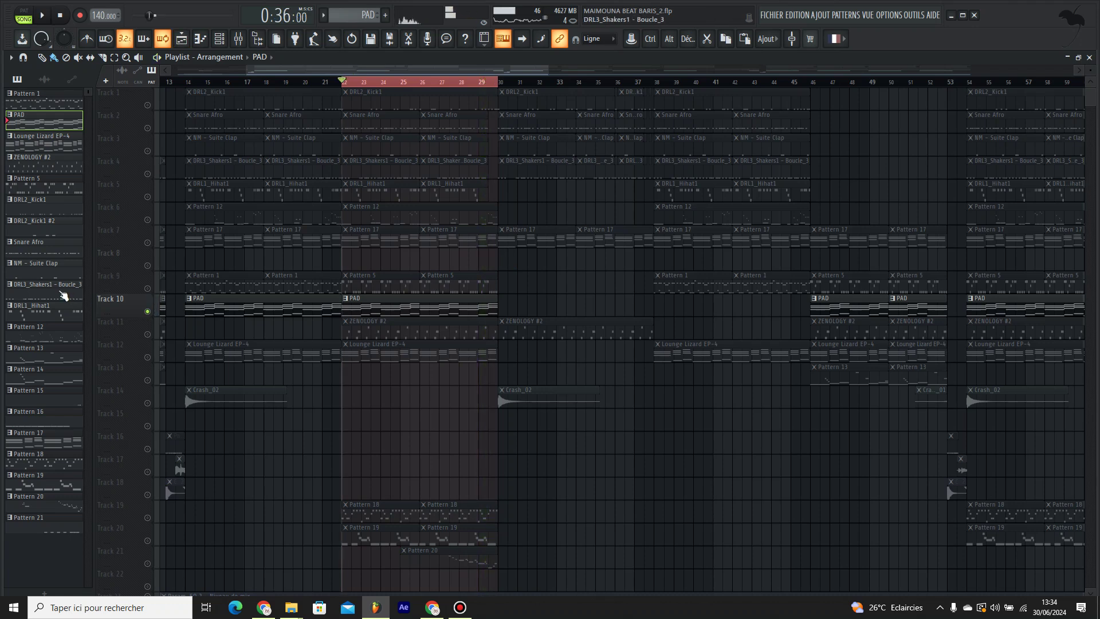
Step: Unmute Tracks 7 and 12 alongside Track 10 and play the three chord tracks together
left_click(148, 243)
left_click(149, 356)
key("space")
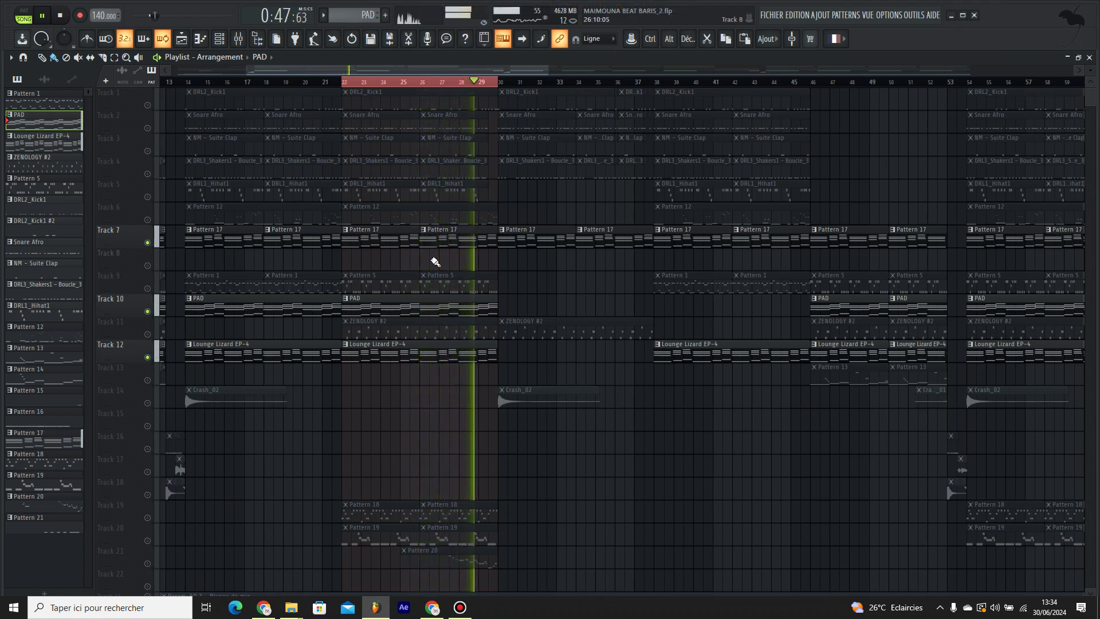
key("space")
Step: Solo Track 9 and play its Pattern 5 clips within the selected playlist range
left_click_drag(422, 84, 419, 245)
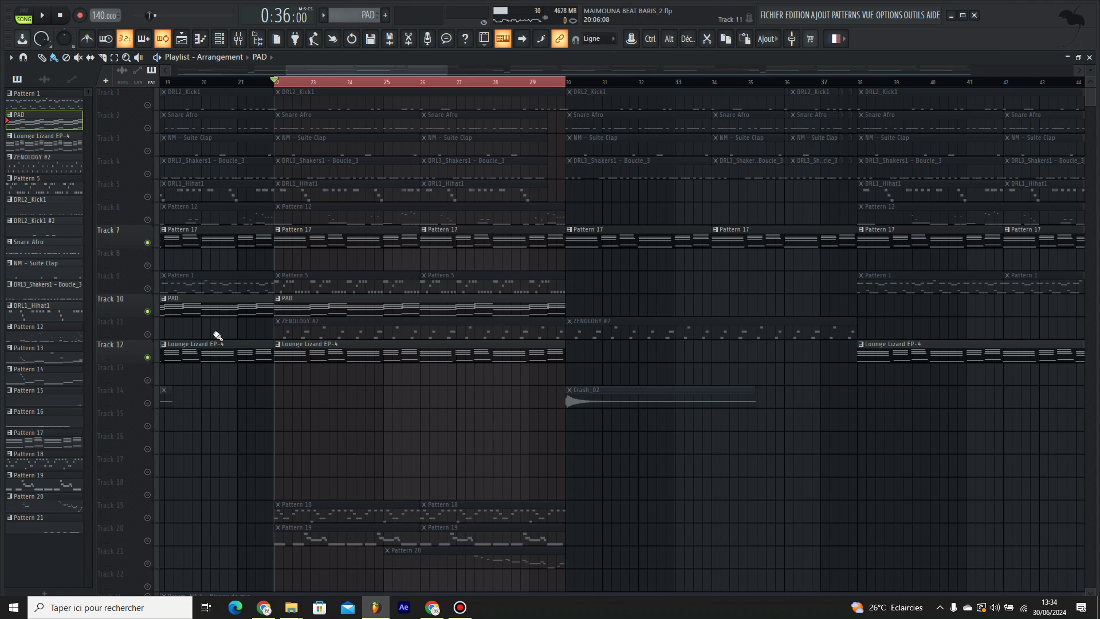
left_click(147, 289)
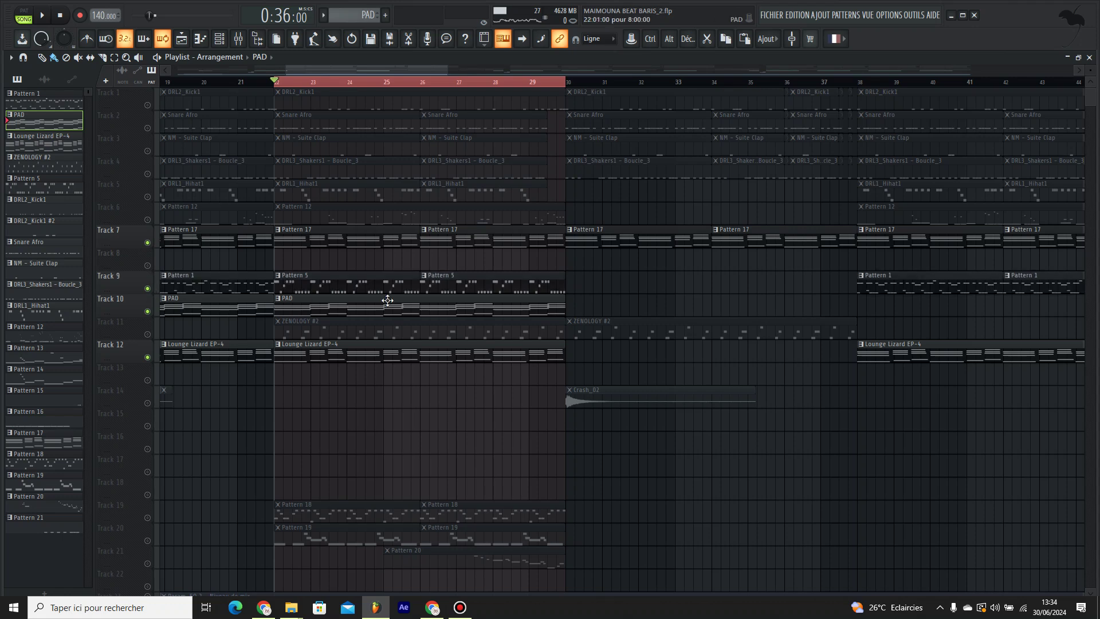
right_click(151, 289)
key("space")
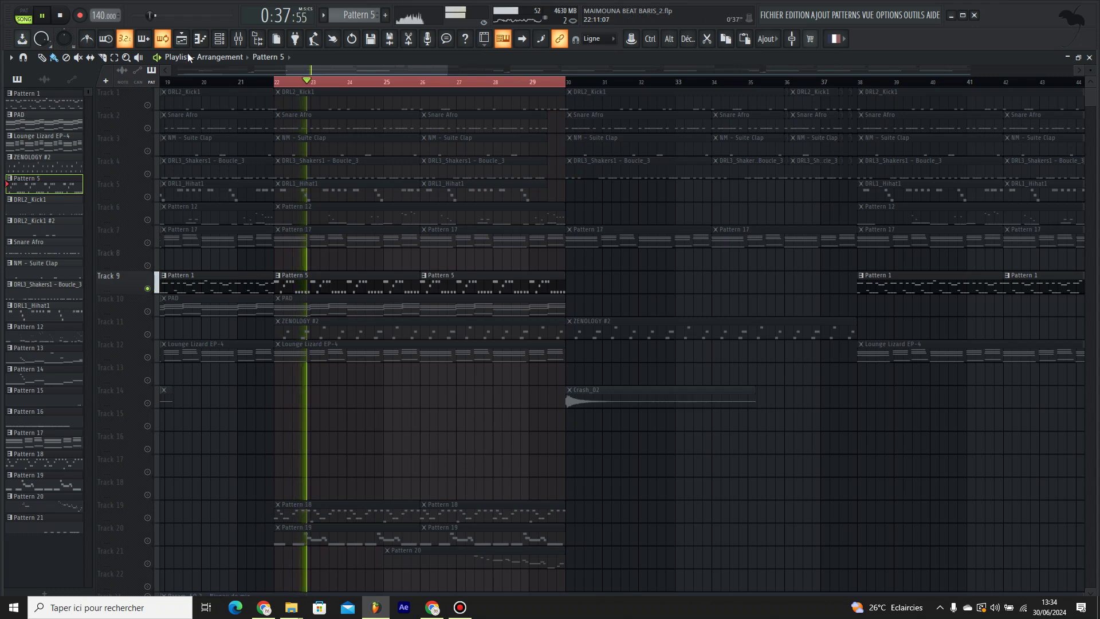
Step: Examine the sound preset in the MUTE GUITARS channel's Triton instrument and dismiss the error dialog
key("F6")
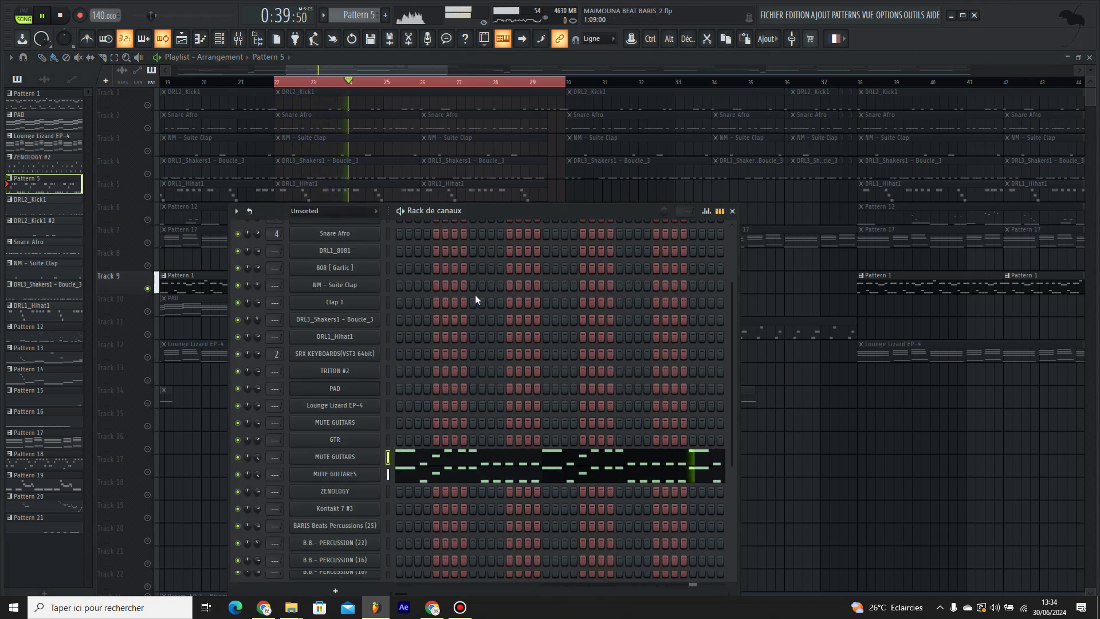
scroll(475, 298, "down", 4)
key("space")
left_click(330, 330)
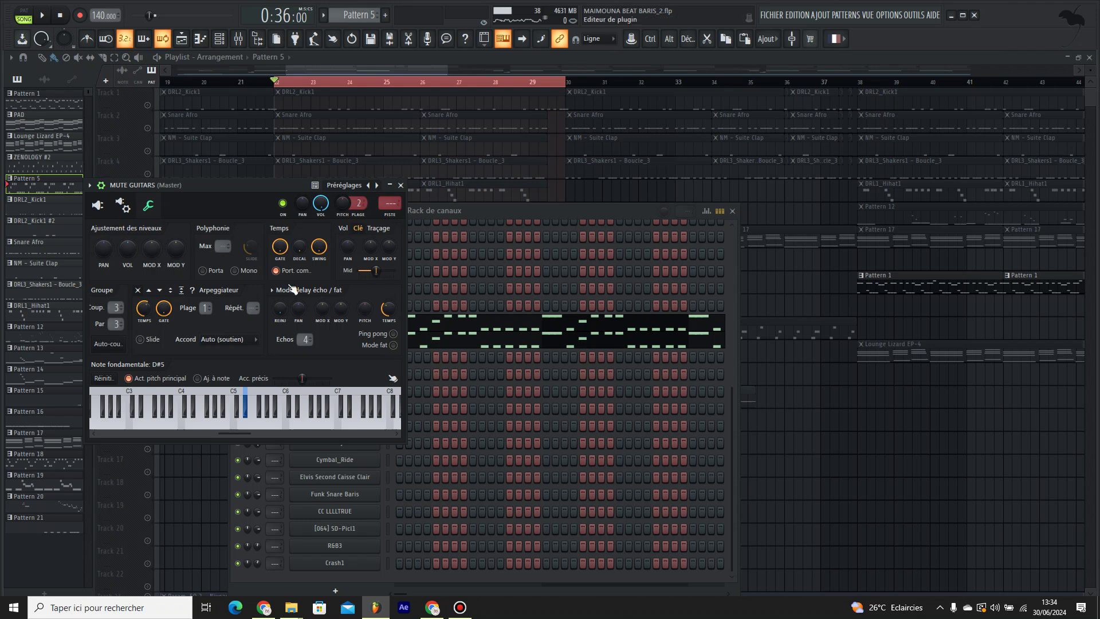
left_click(98, 207)
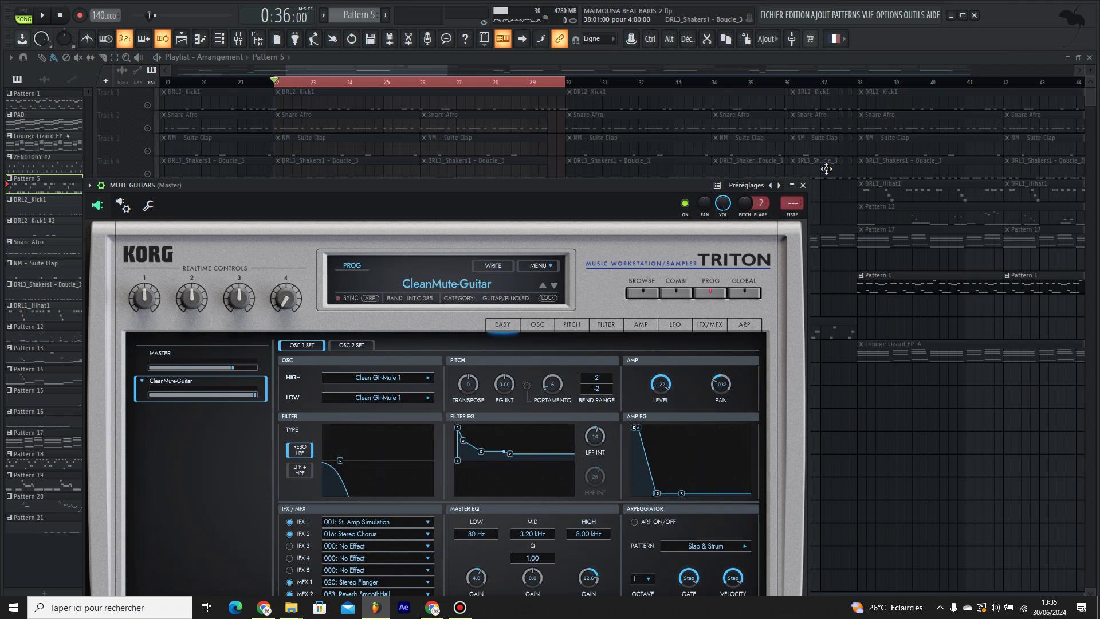
left_click(803, 185)
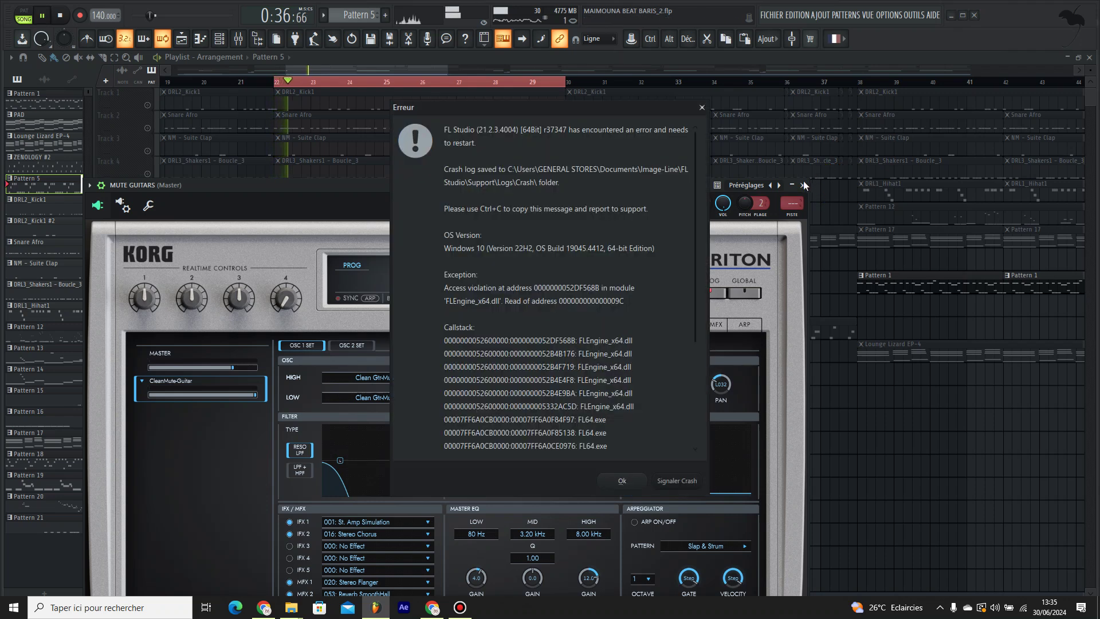
left_click(702, 107)
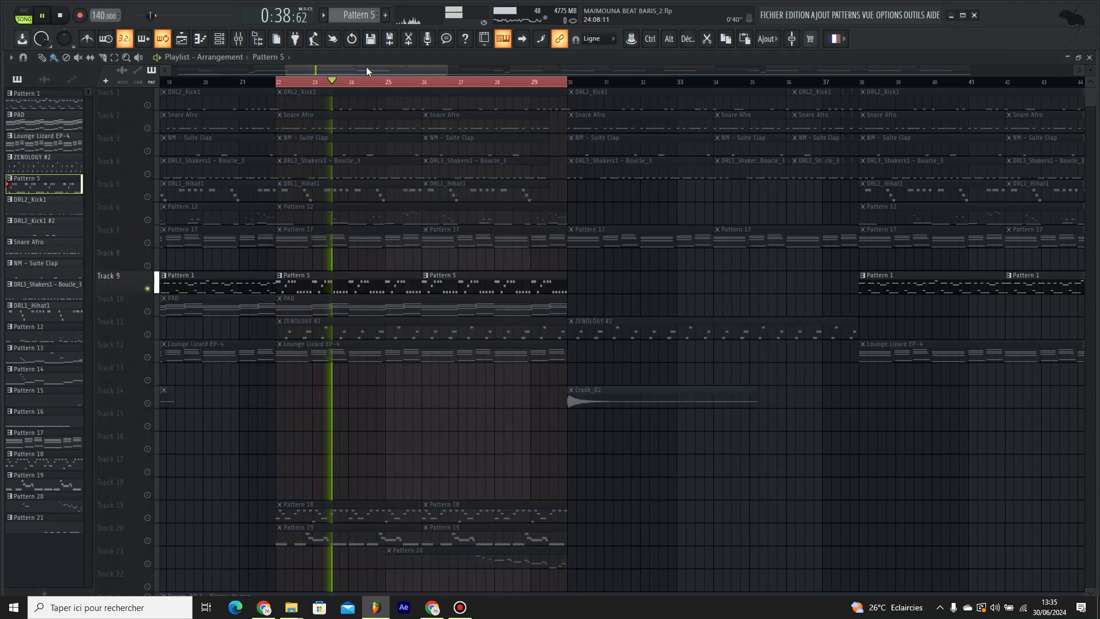
Step: Mute the MUTE GUITARES channel and play Pattern 5's MUTE GUITARS notes in the piano roll
left_click(238, 40)
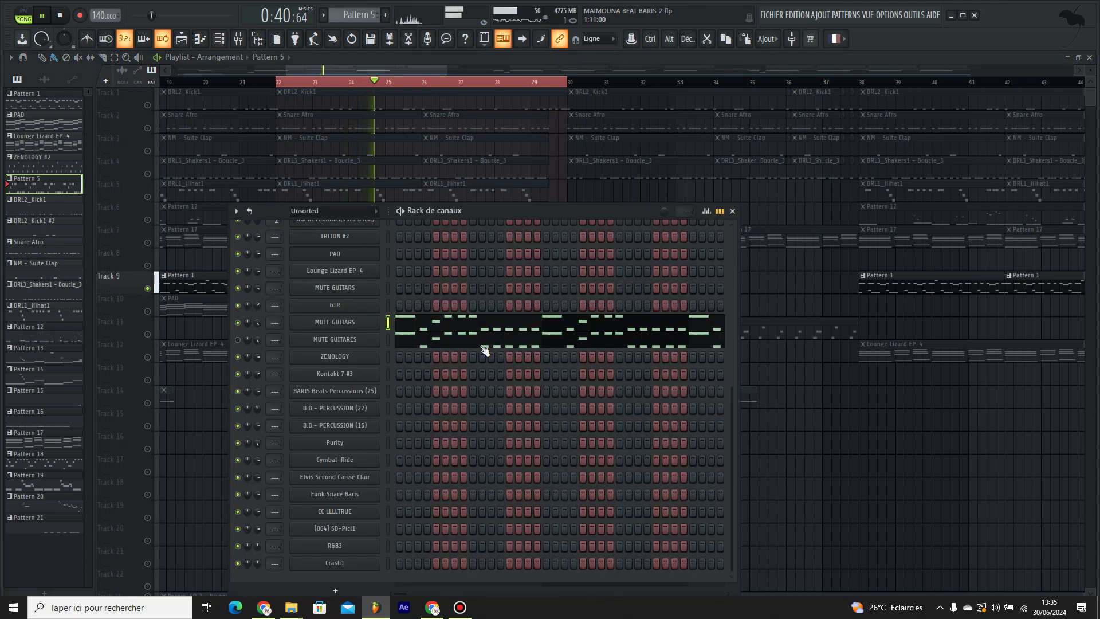
left_click(464, 326)
scroll(90, 84, "up", 4)
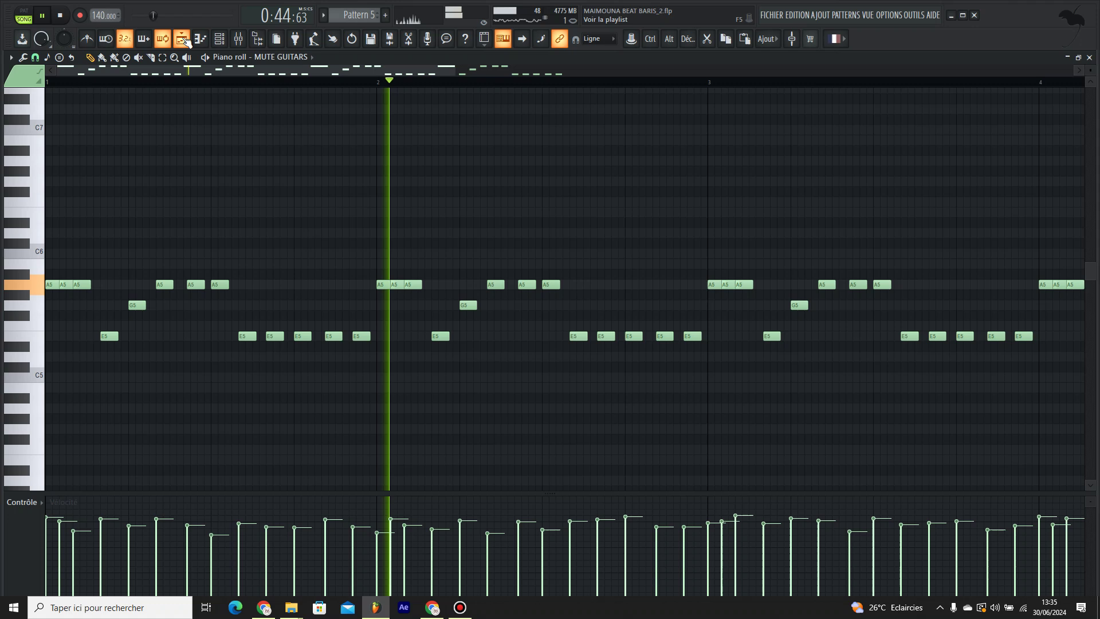
left_click(182, 41)
key("space")
Step: Open the MUTE GUITARES channel's Kontakt instrument and look at its library view
left_click(219, 39)
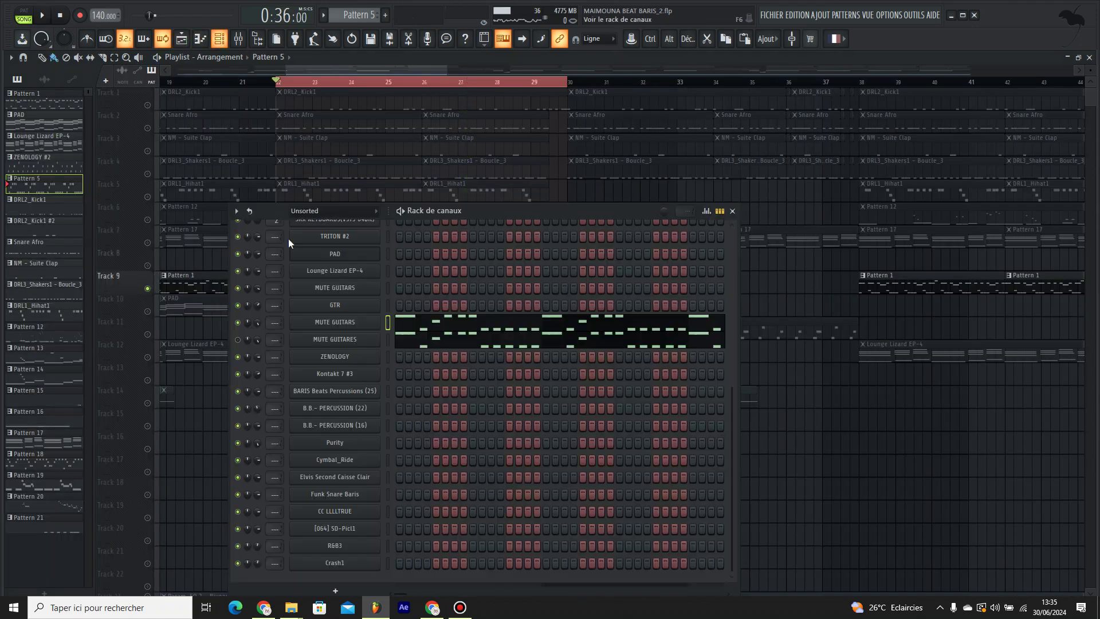
left_click(321, 340)
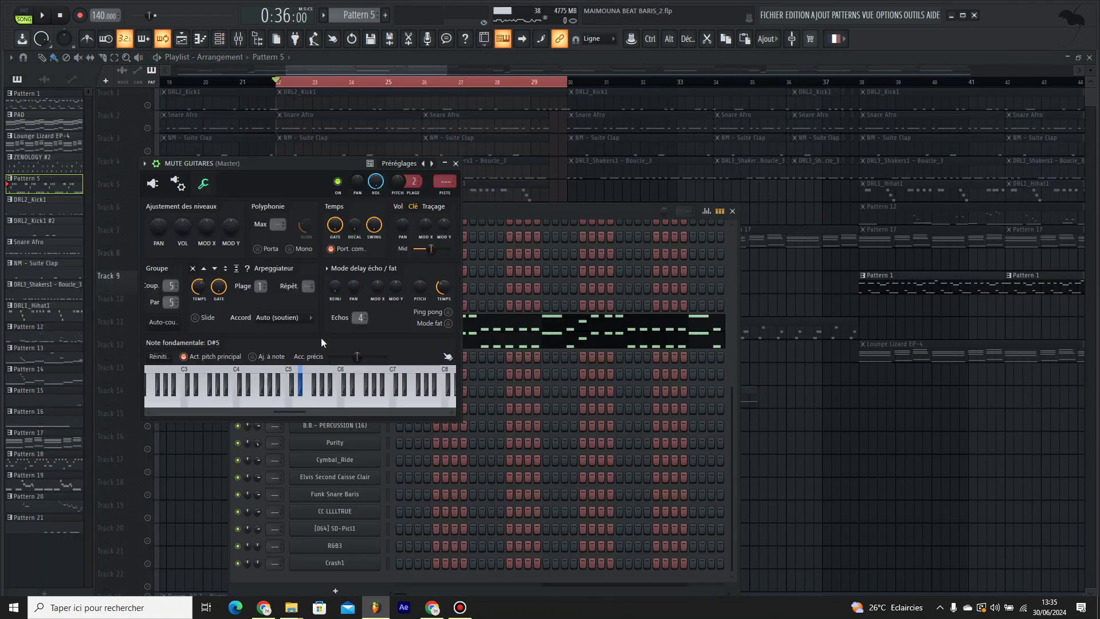
left_click(153, 184)
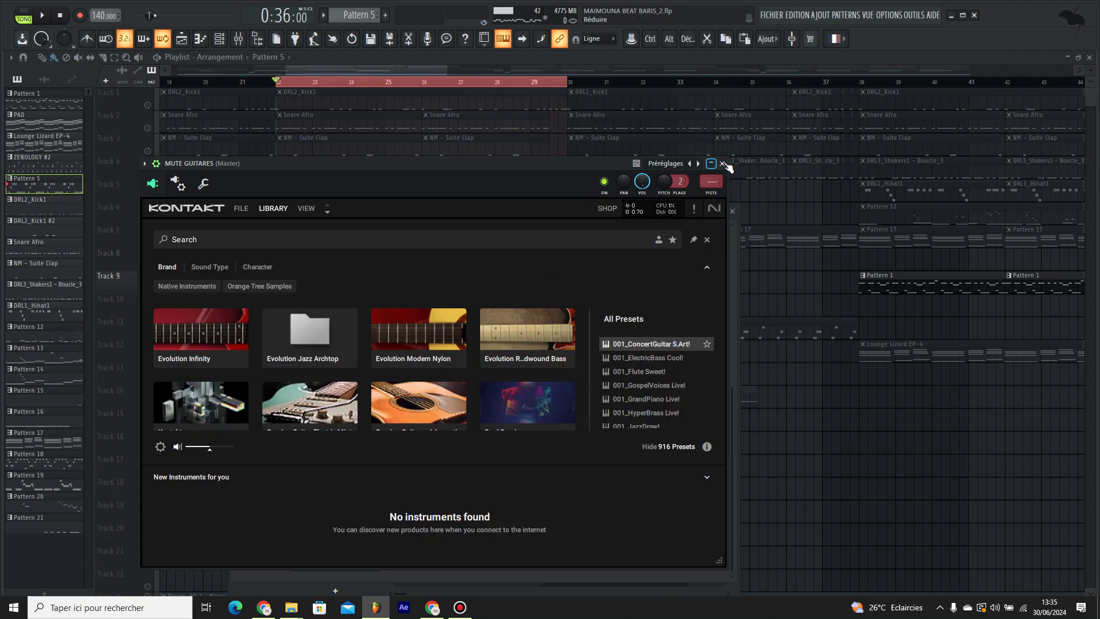
left_click(724, 164)
Step: Play Pattern 5 with the MUTE GUITARES channel's complete note sequence shown in the piano roll
key("space")
left_click(471, 344)
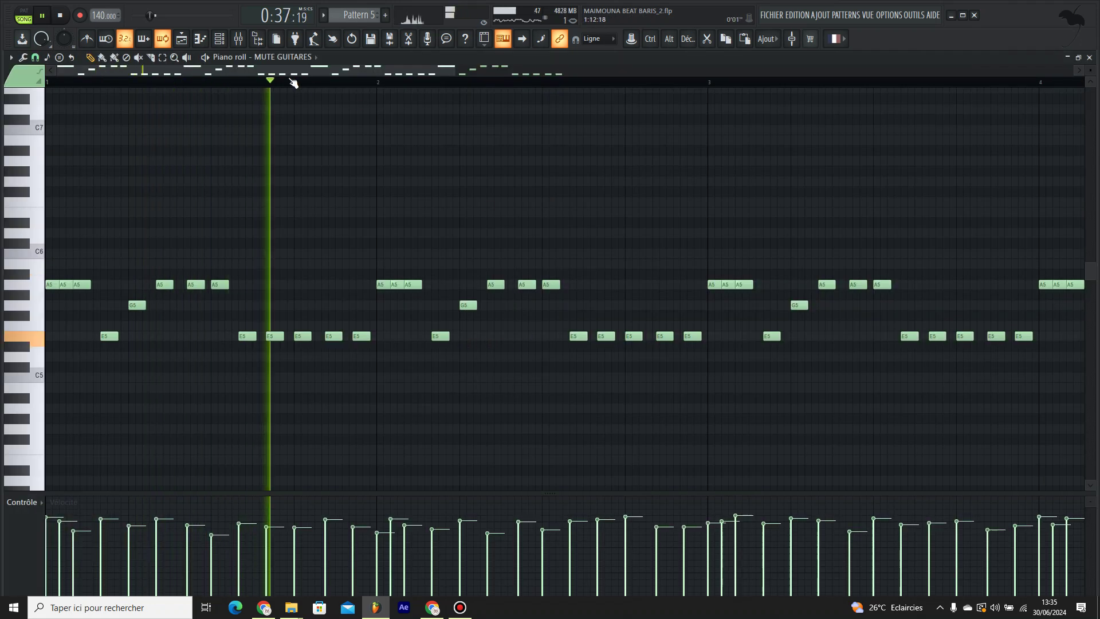
scroll(299, 85, "down", 2)
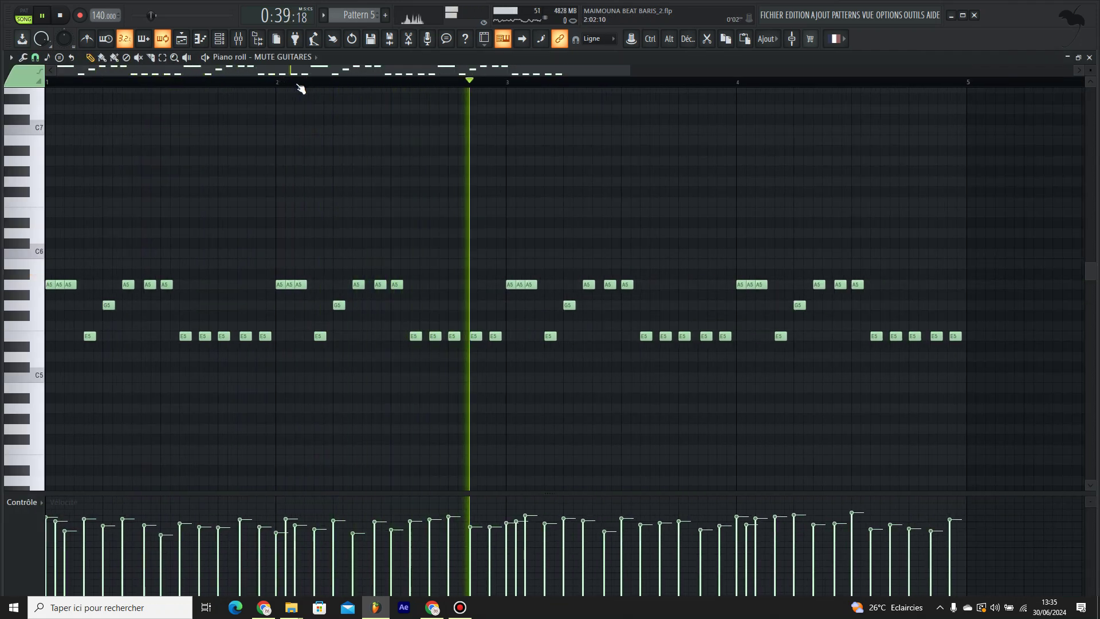
scroll(300, 87, "down", 2)
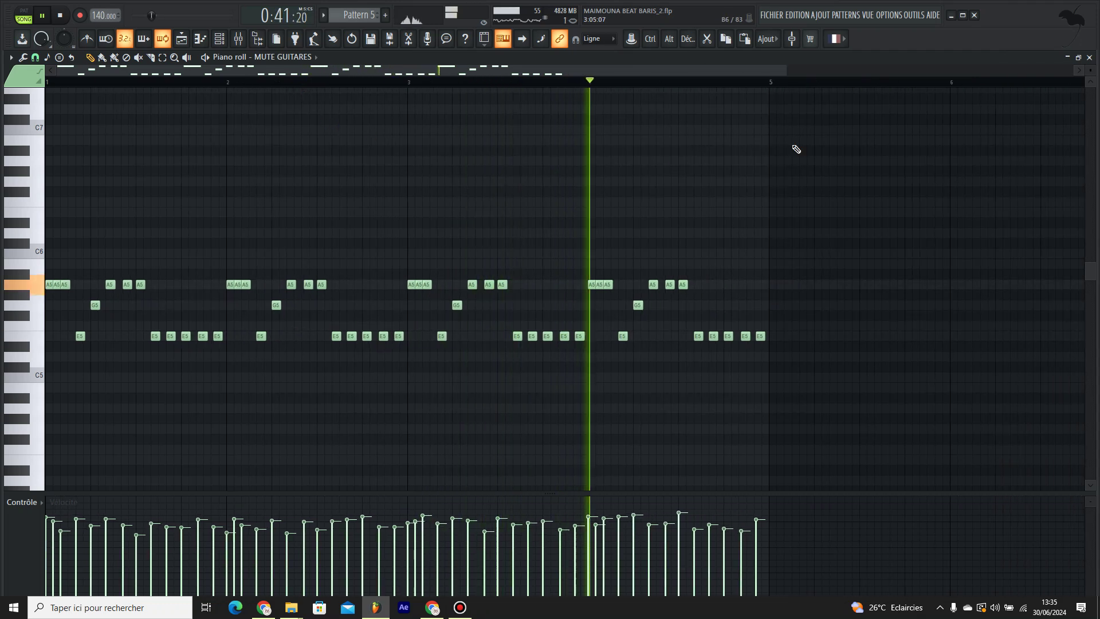
Step: Examine the guitar patch loaded in the MUTE GUITARES channel's Kontakt and listen to Track 9 again
left_click(1090, 58)
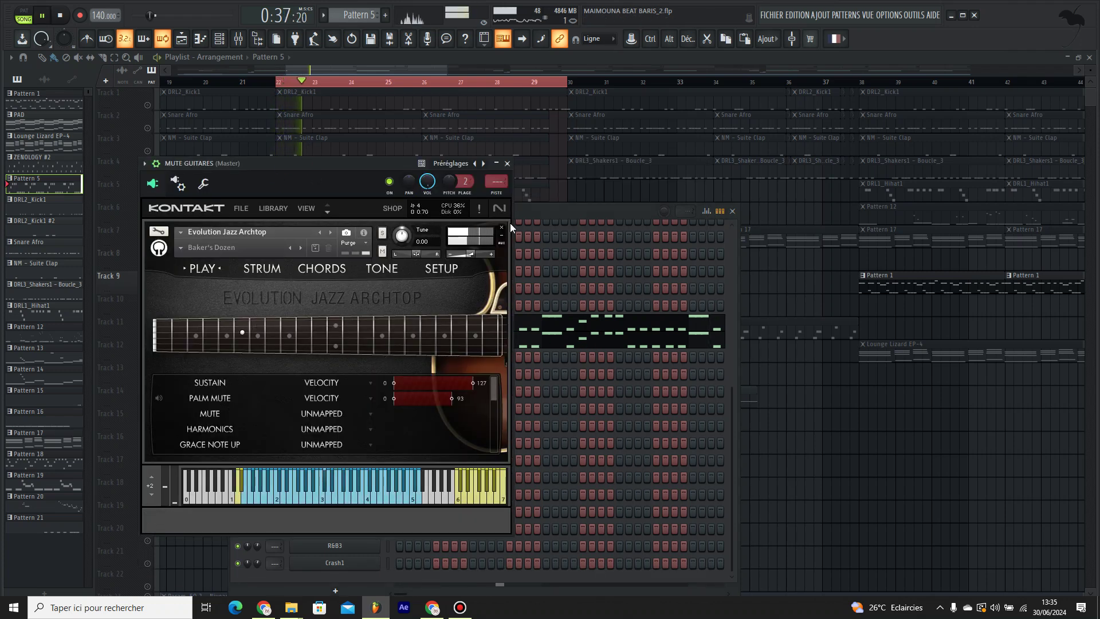
left_click(507, 163)
key("space")
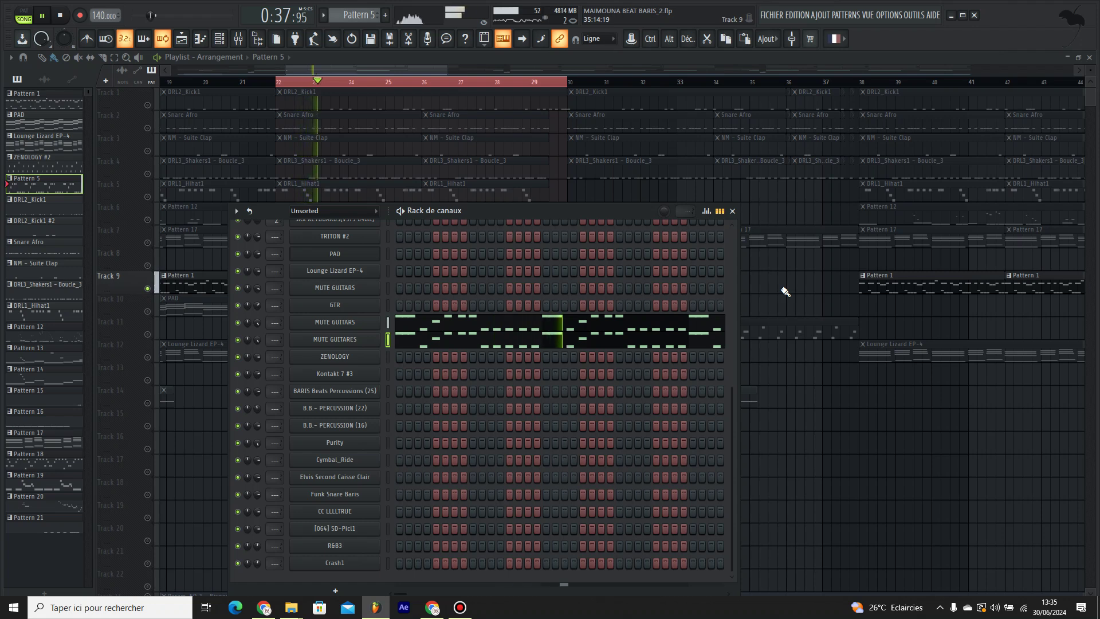
key("F6")
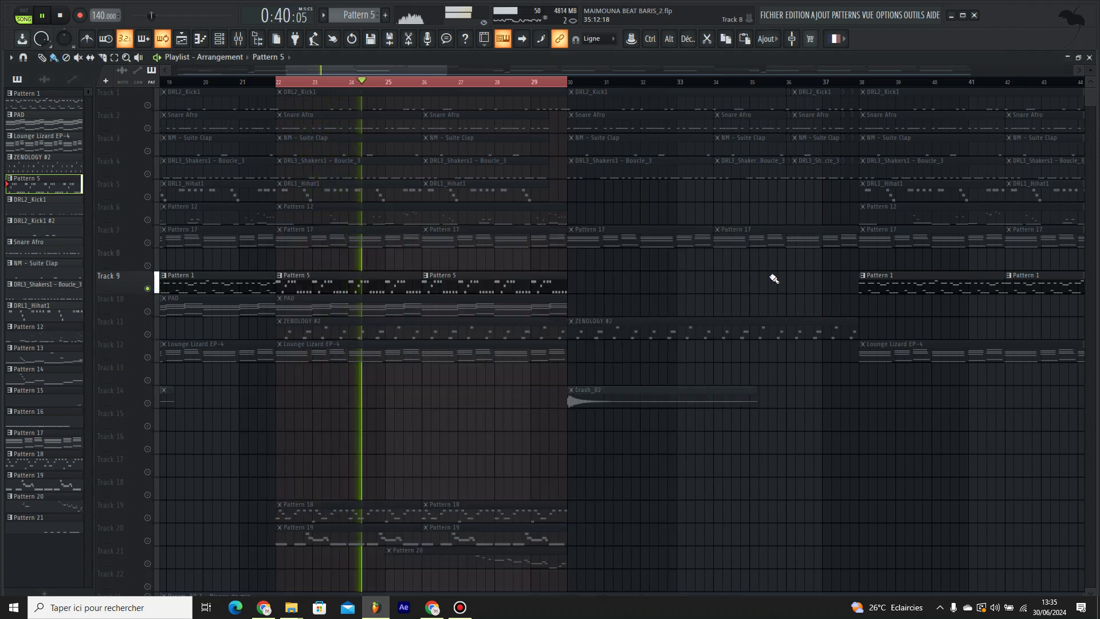
key("space")
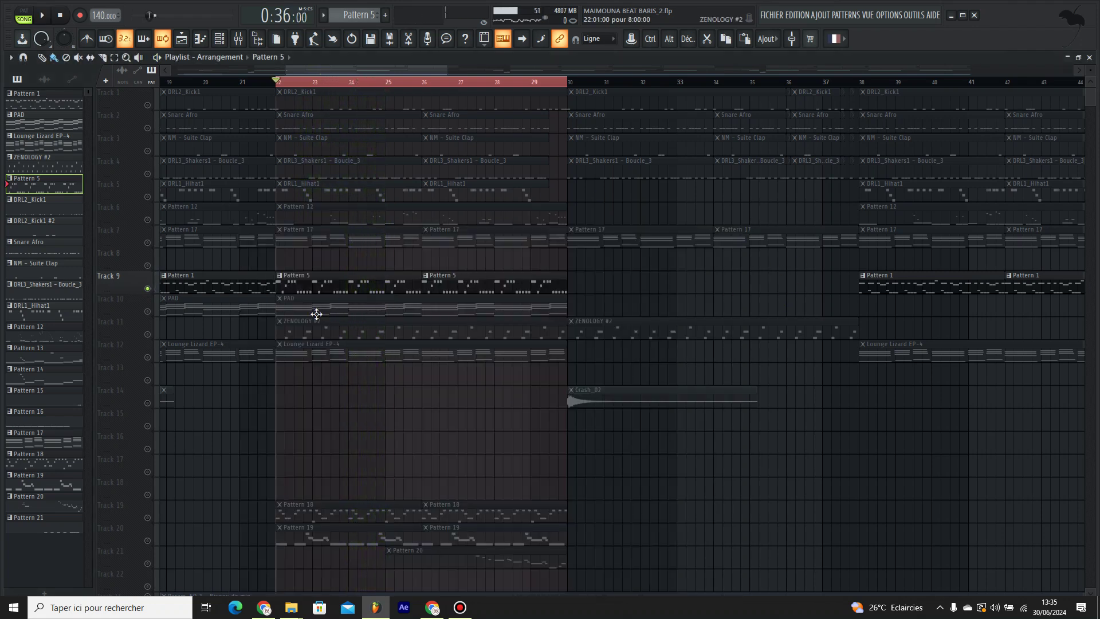
Step: Solo Track 11 and play its ZENOLOGY #2 clip with all its notes shown in the piano roll
left_click(149, 335)
key("space")
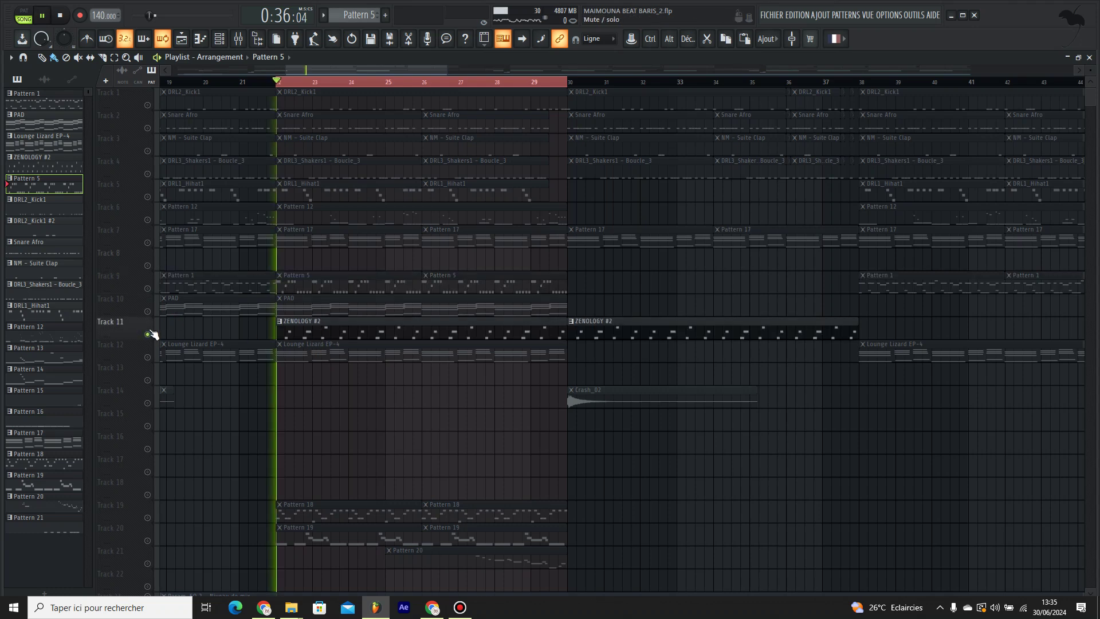
double_click(315, 322)
scroll(288, 84, "down", 3)
Step: Examine the sound preset and preset browser of the Zenology instrument on the MUTE GUITARS channel used by ZENOLOGY #2
left_click(224, 42)
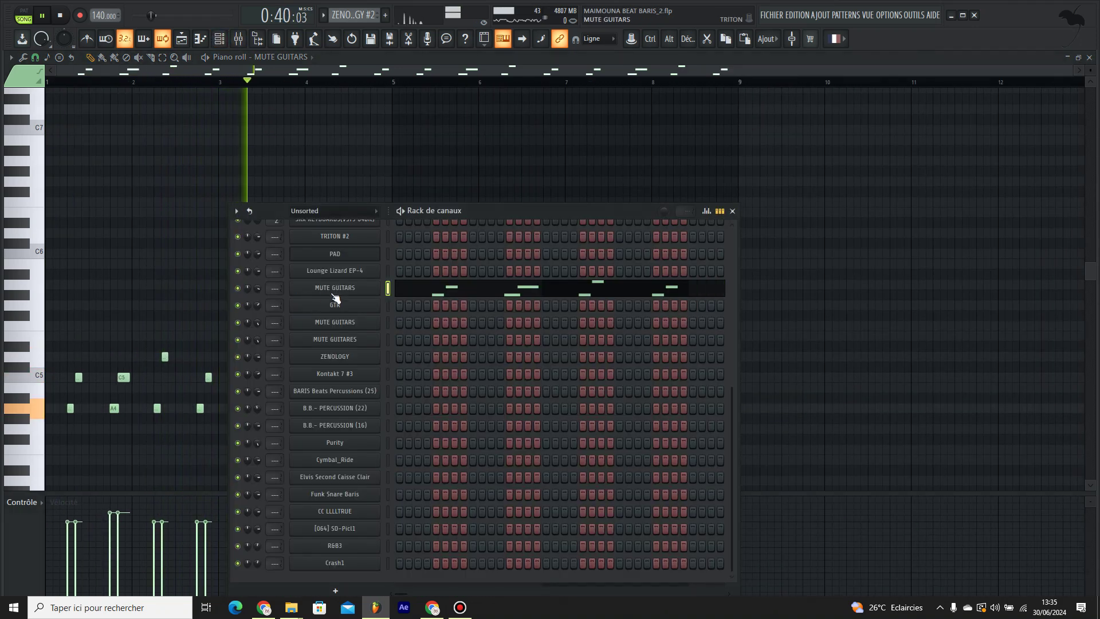
left_click(338, 287)
left_click(90, 194)
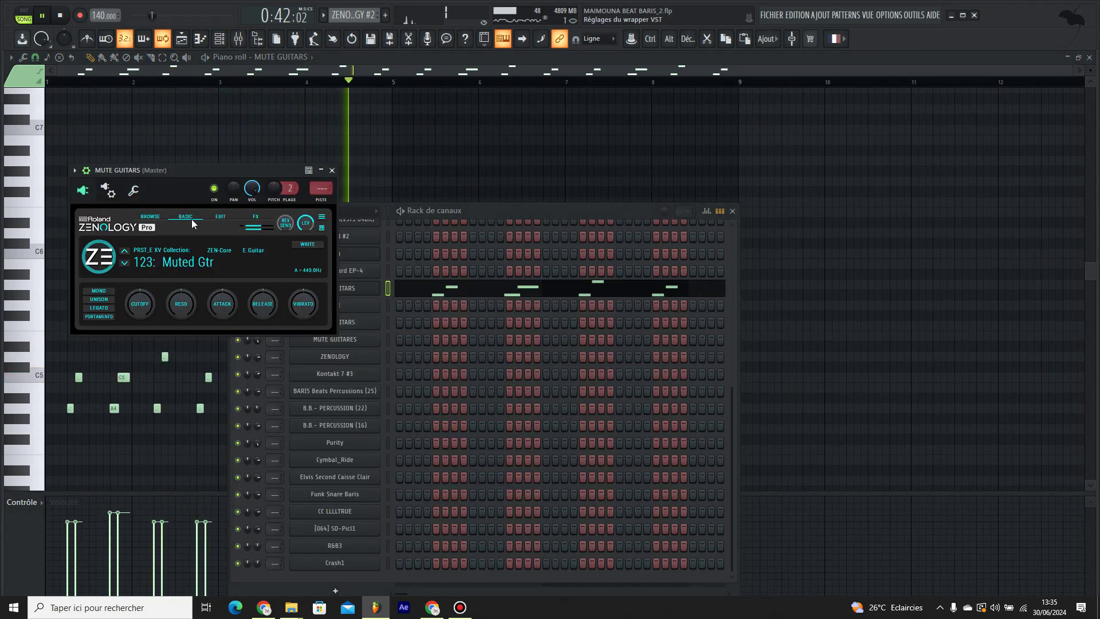
left_click(196, 264)
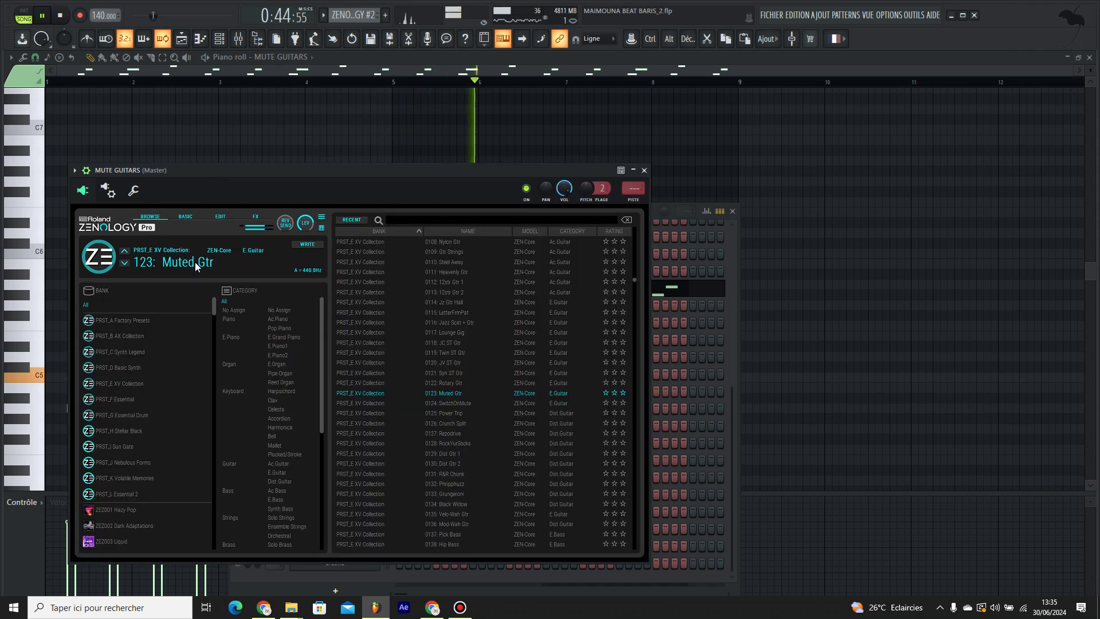
left_click(644, 170)
key("F6")
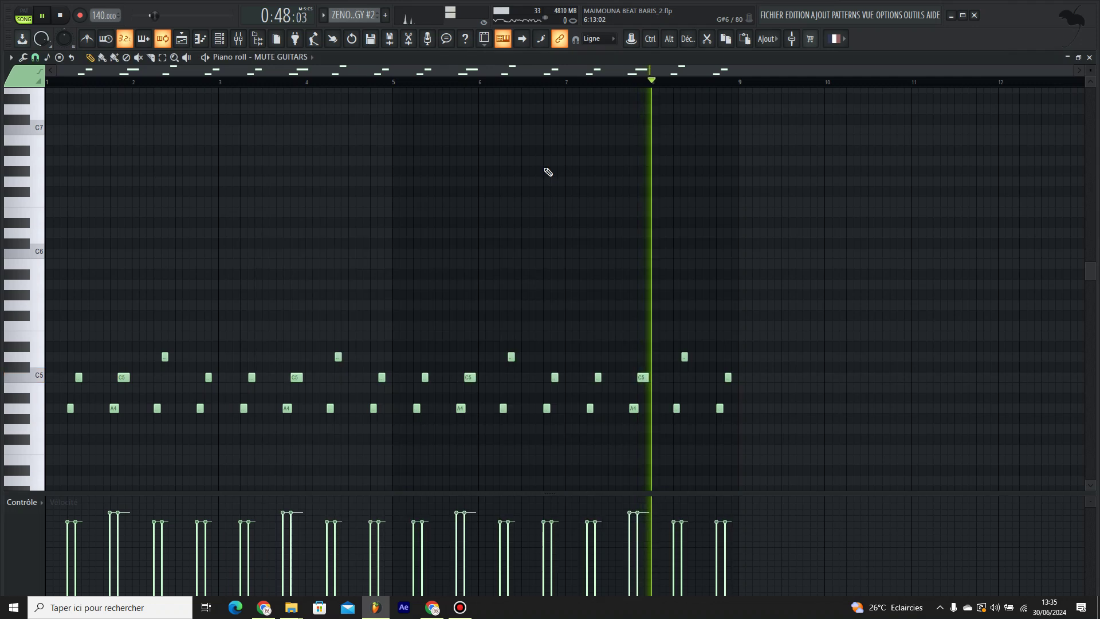
Step: Unmute Tracks 9, 7, 10 and 12 alongside Track 11 and play the five tracks together
left_click(182, 39)
key("space")
left_click(148, 287)
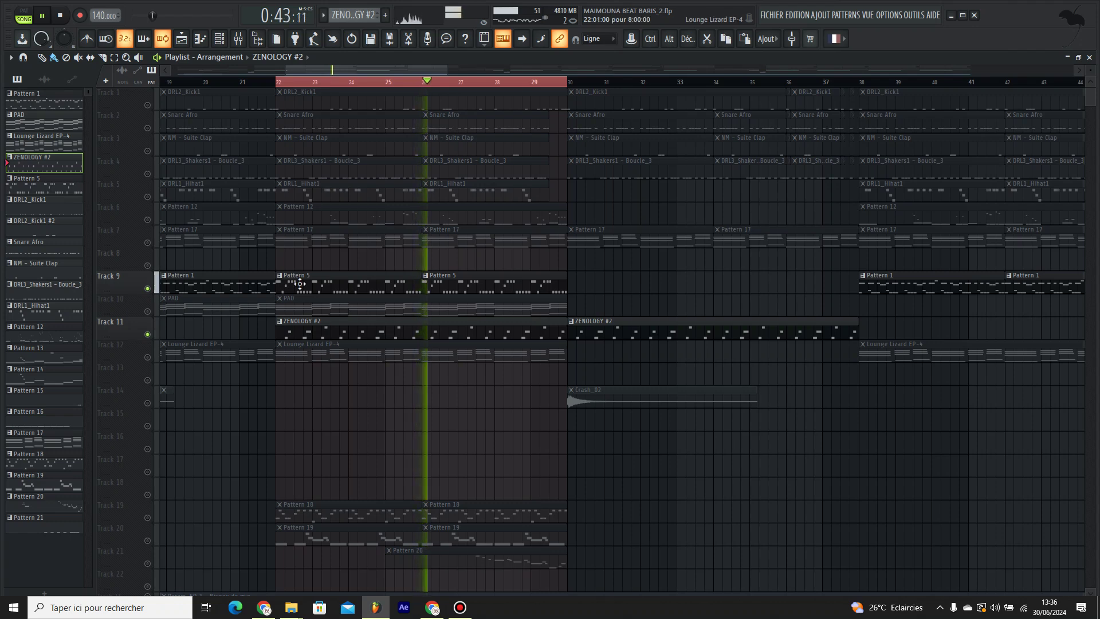
left_click(147, 243)
left_click(147, 311)
left_click(147, 357)
key("space")
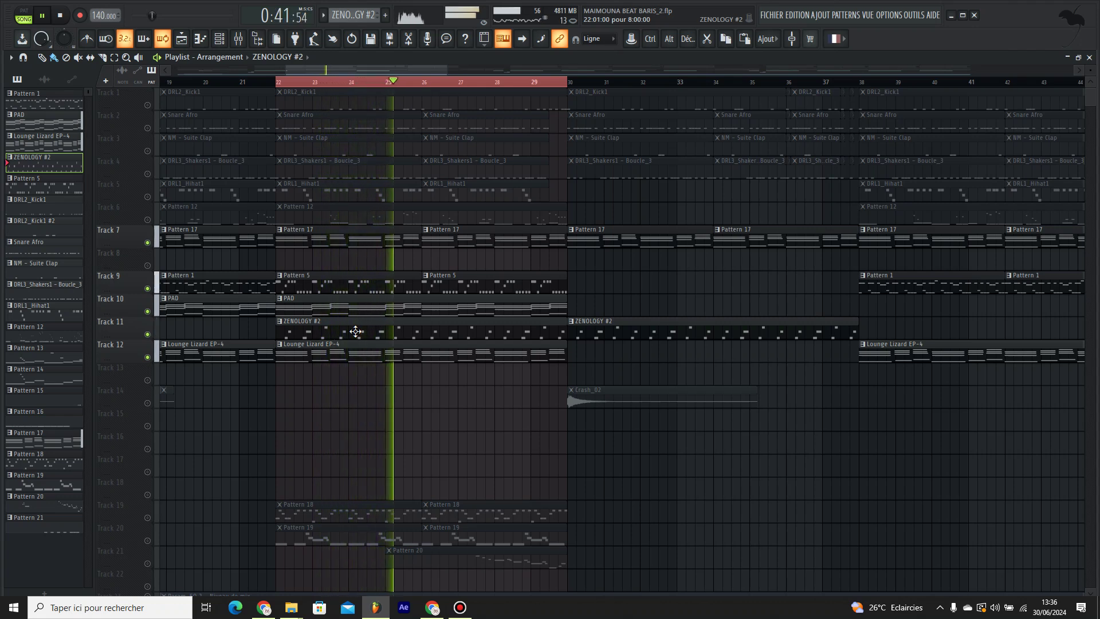
Step: Check the panning of the MUTE GUITARS channel in the channel rack during playback
left_click(220, 38)
key("space")
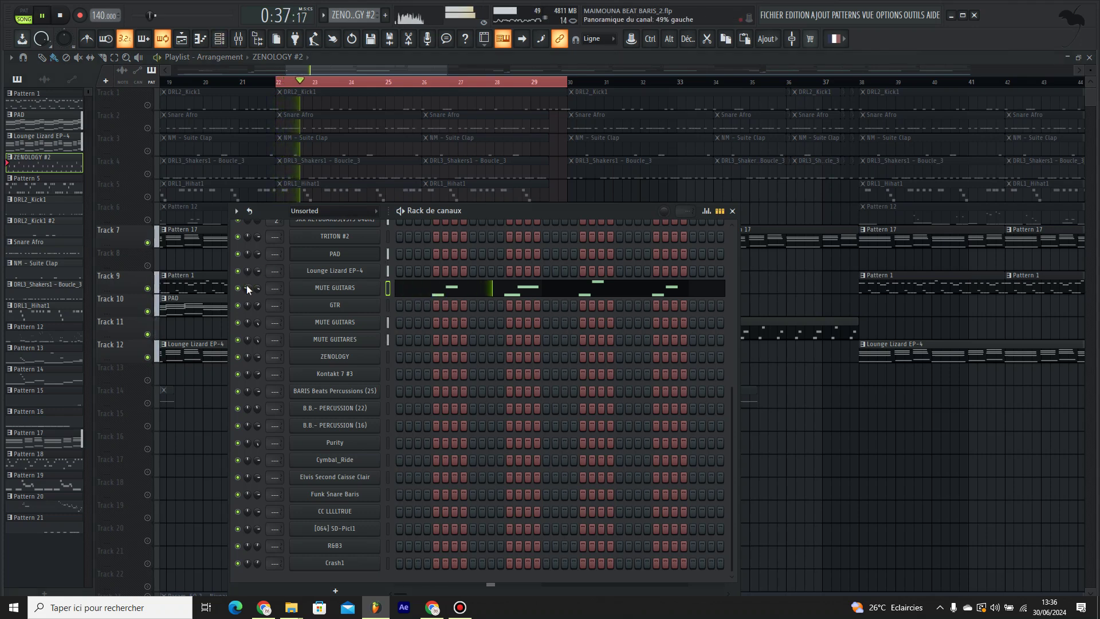
left_click_drag(247, 287, 247, 269)
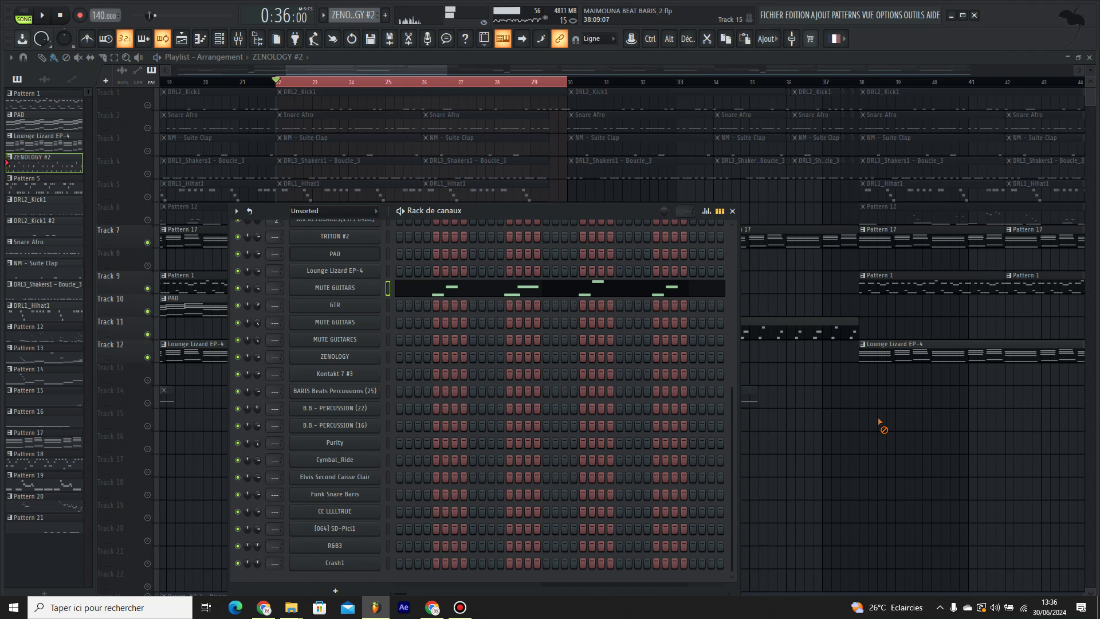
key("F6")
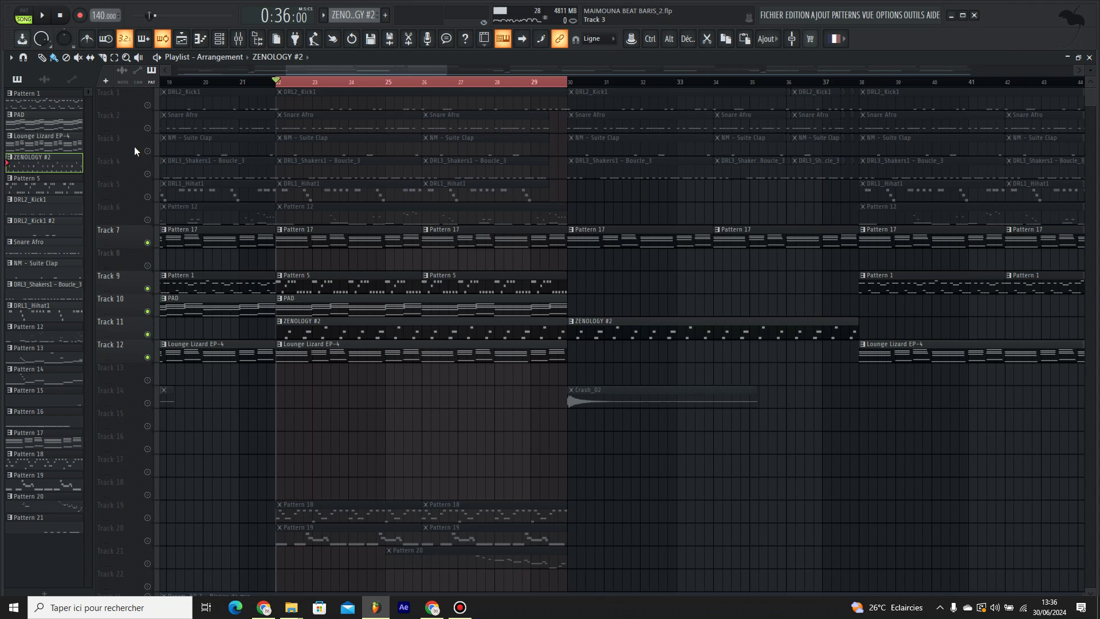
Step: Solo Track 2 and play its Snare Afro clips
right_click(148, 128)
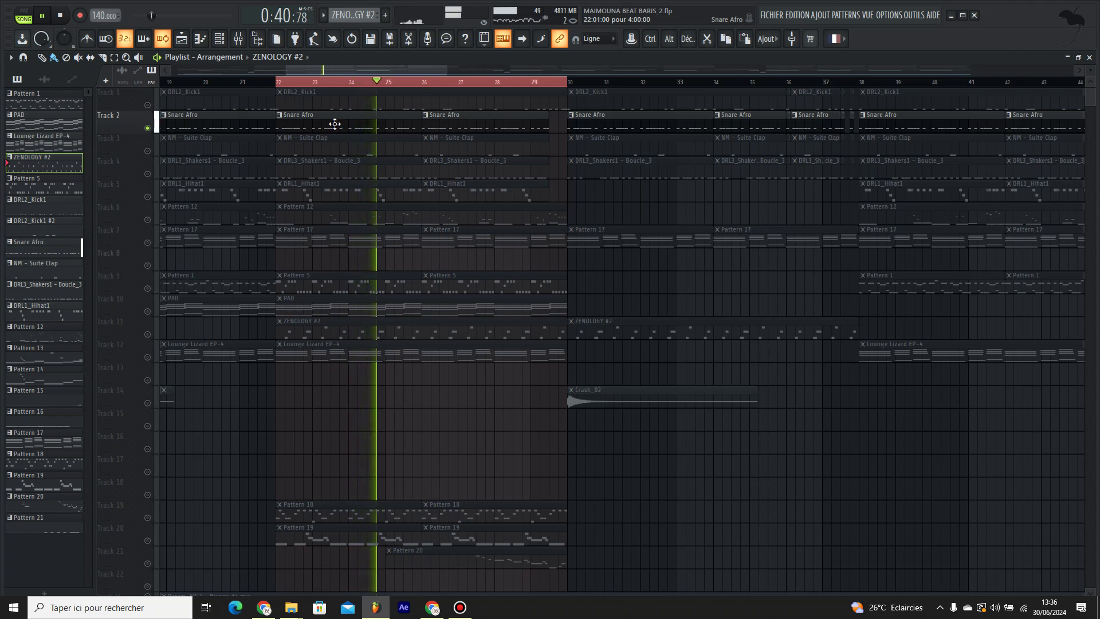
mouse_move(608, 8)
key("space")
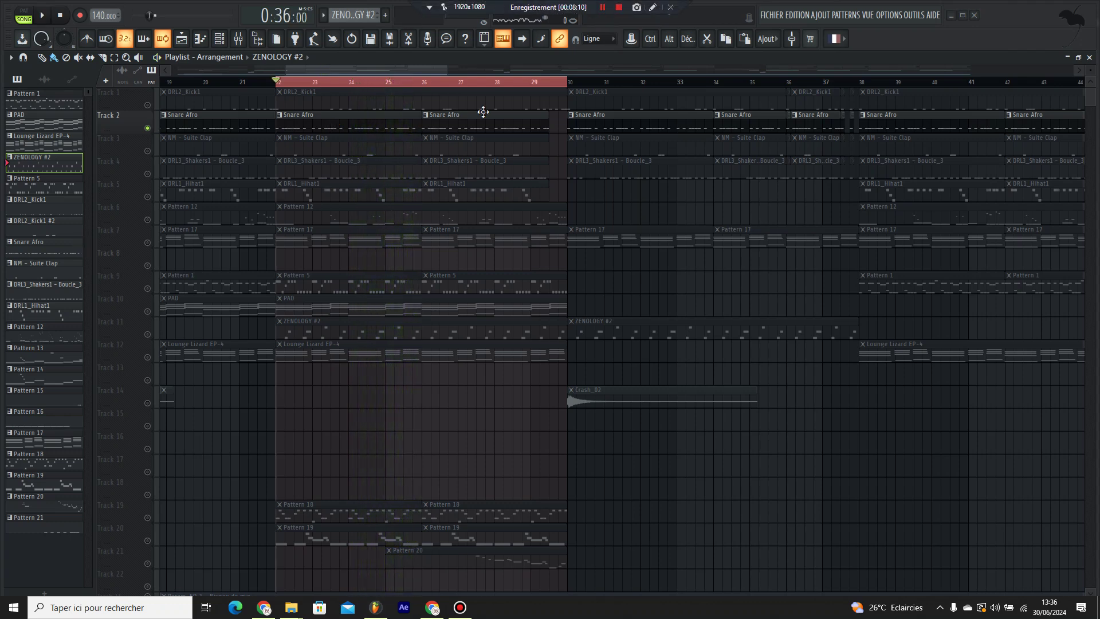
Step: Unmute Track 23 holding the Param. EQ 2 mix-level automation and increase the track's height
scroll(426, 171, "down", 7)
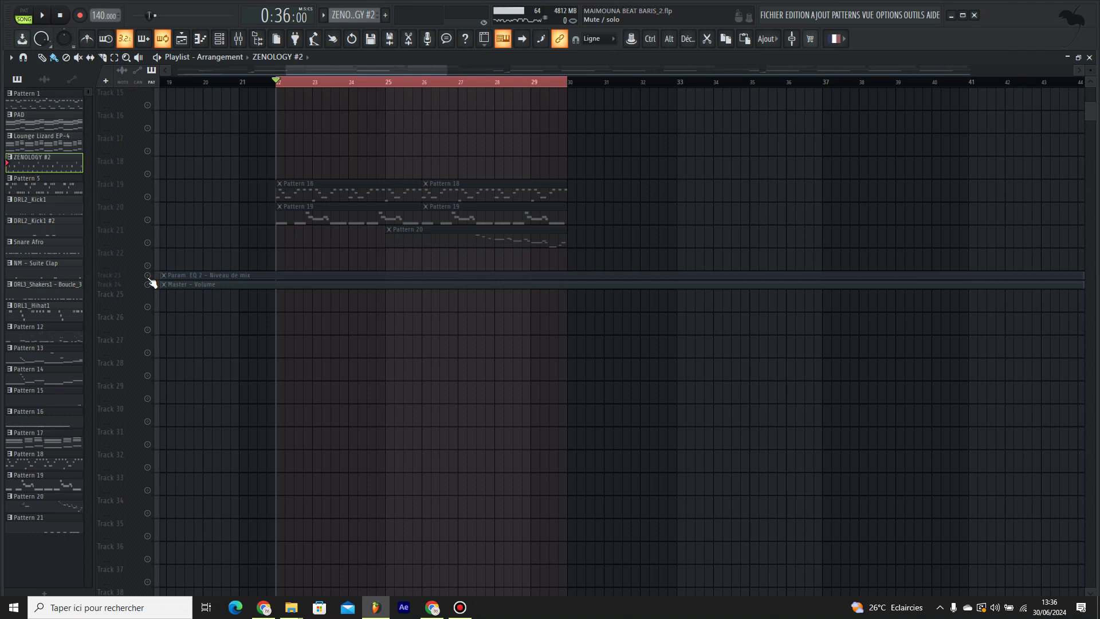
left_click(148, 276)
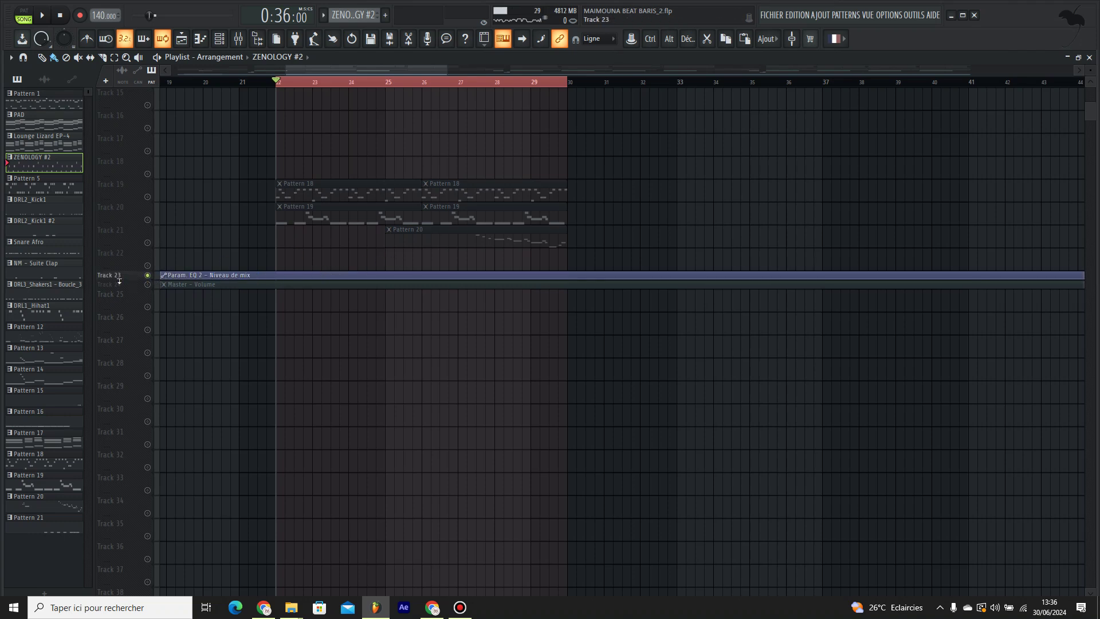
left_click_drag(119, 280, 119, 295)
Step: Check the Master channel in the mixer, close it and briefly play the arrangement
left_click(238, 39)
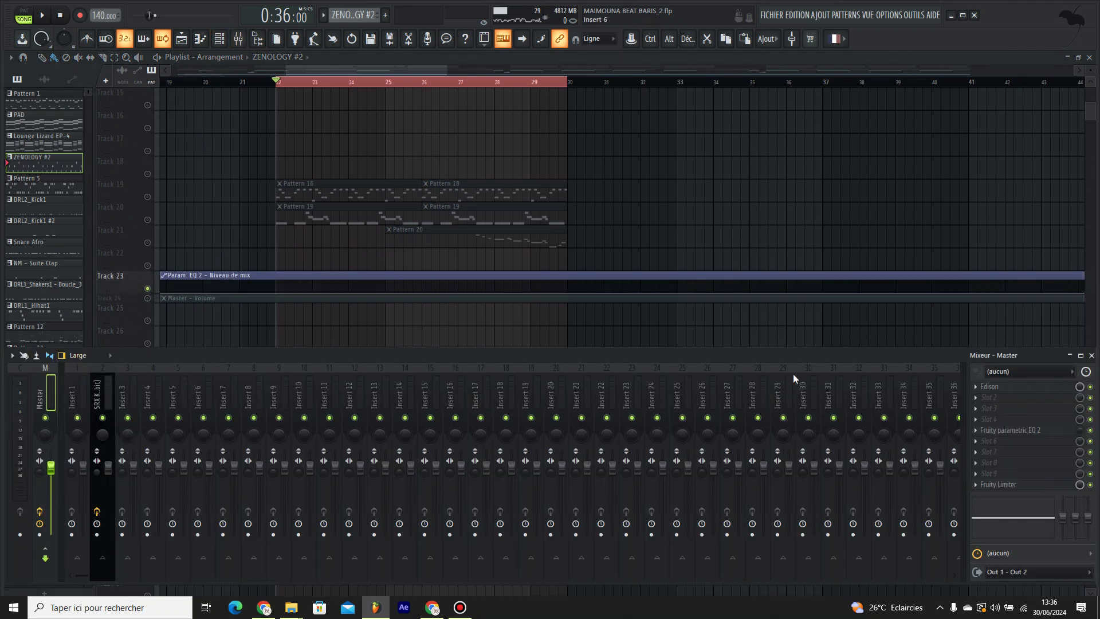
right_click(803, 41)
key("F9")
key("space")
key("space")
scroll(634, 215, "up", 4)
scroll(449, 204, "up", 3)
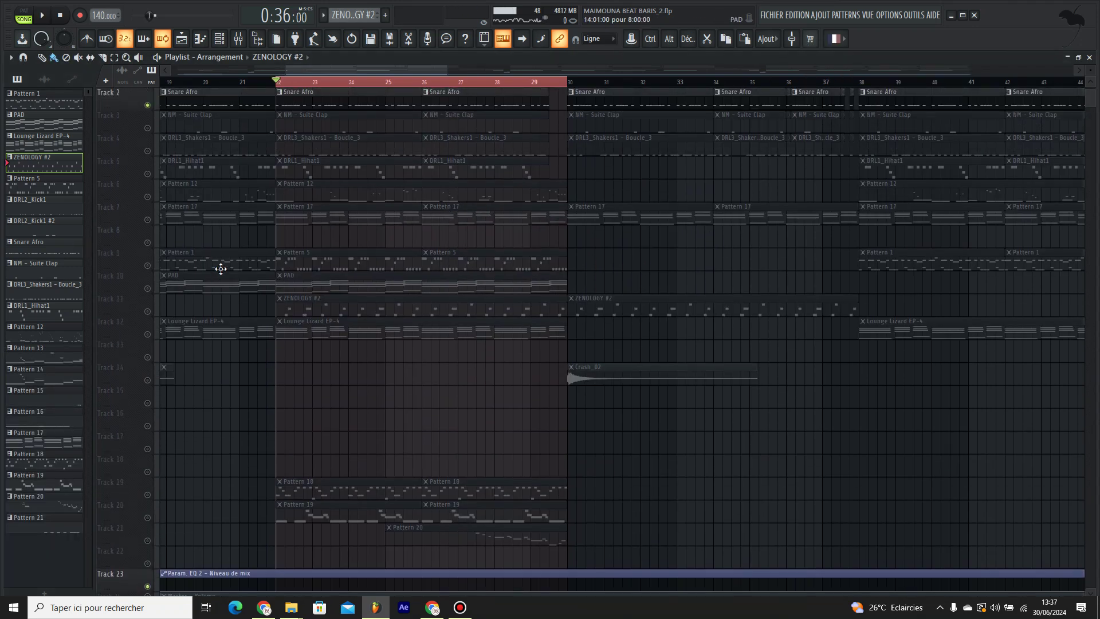
Step: Solo Track 11, play its ZENOLOGY #2 clips and unmute Track 9 alongside it
right_click(148, 266)
right_click(148, 311)
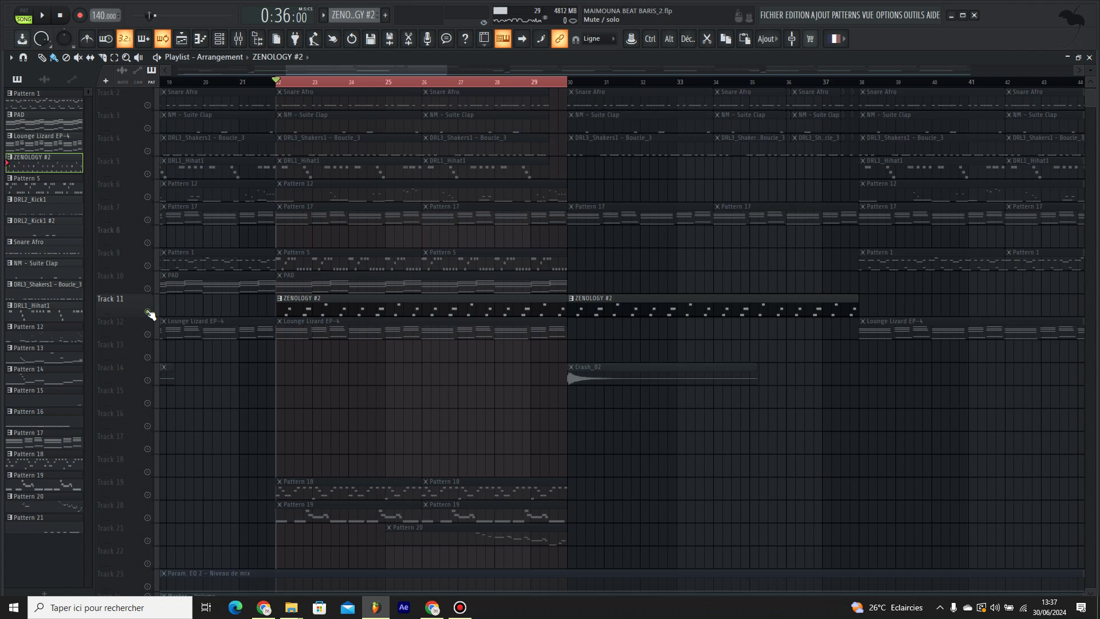
key("space")
left_click(147, 265)
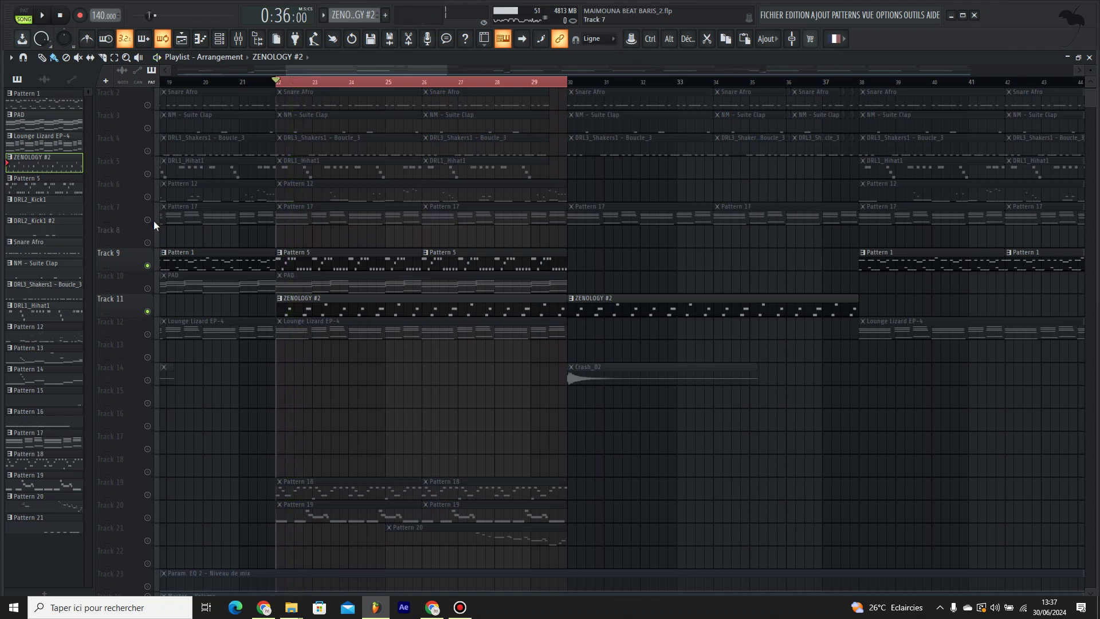
scroll(251, 381, "down", 5)
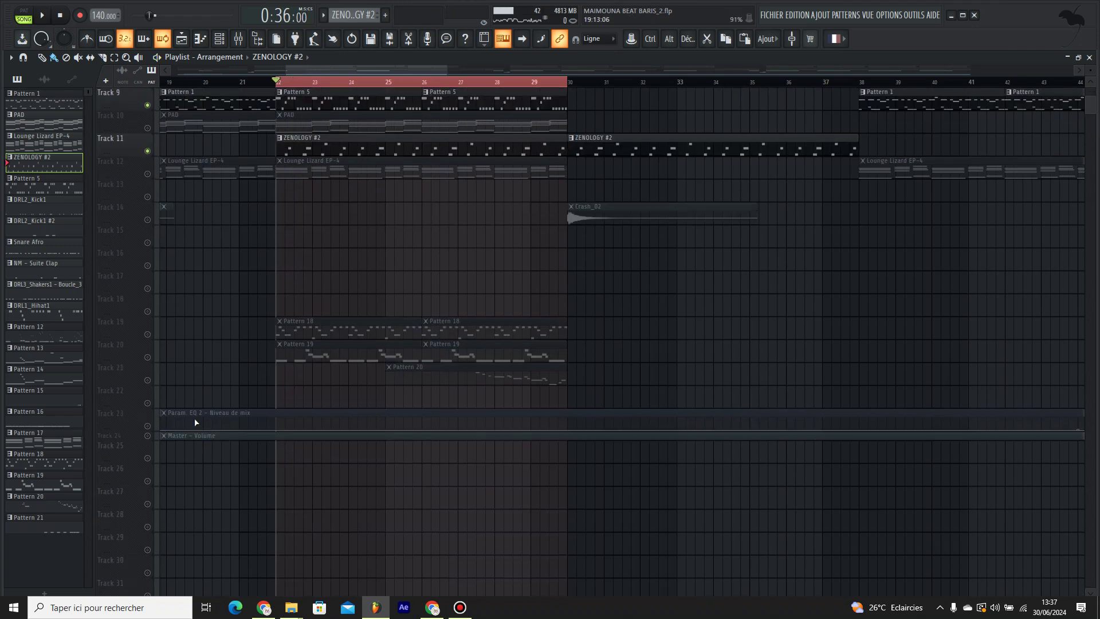
scroll(245, 265, "up", 3)
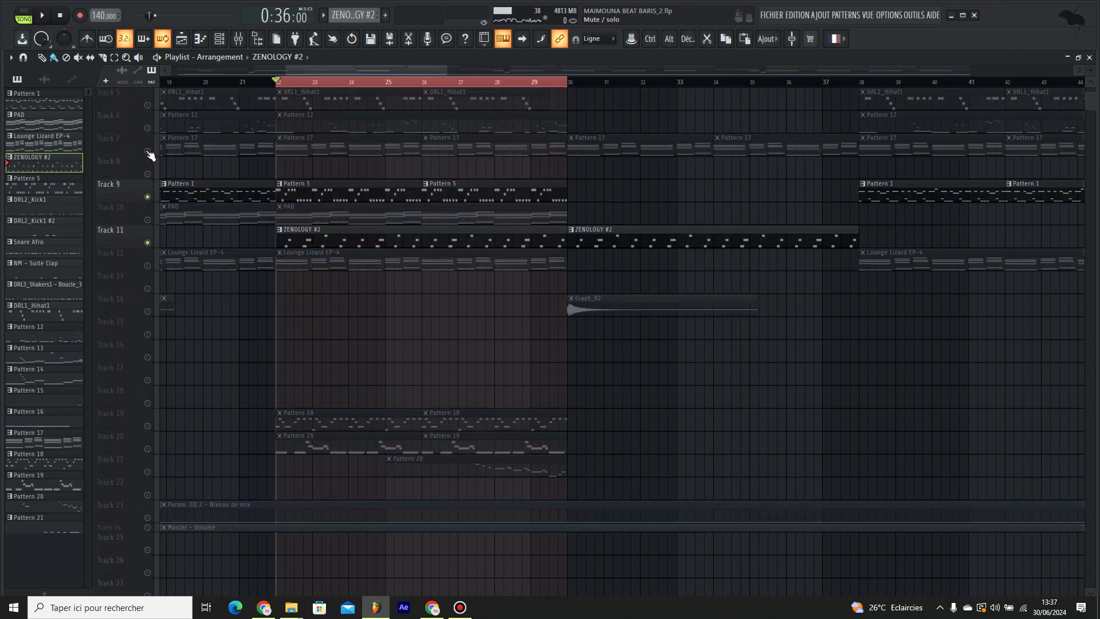
Step: Play chord Tracks 7, 10 and 12 without the others, and bring Tracks 9 and 11 in during playback
left_click(147, 150, "ctrl")
left_click(147, 220)
left_click(147, 266)
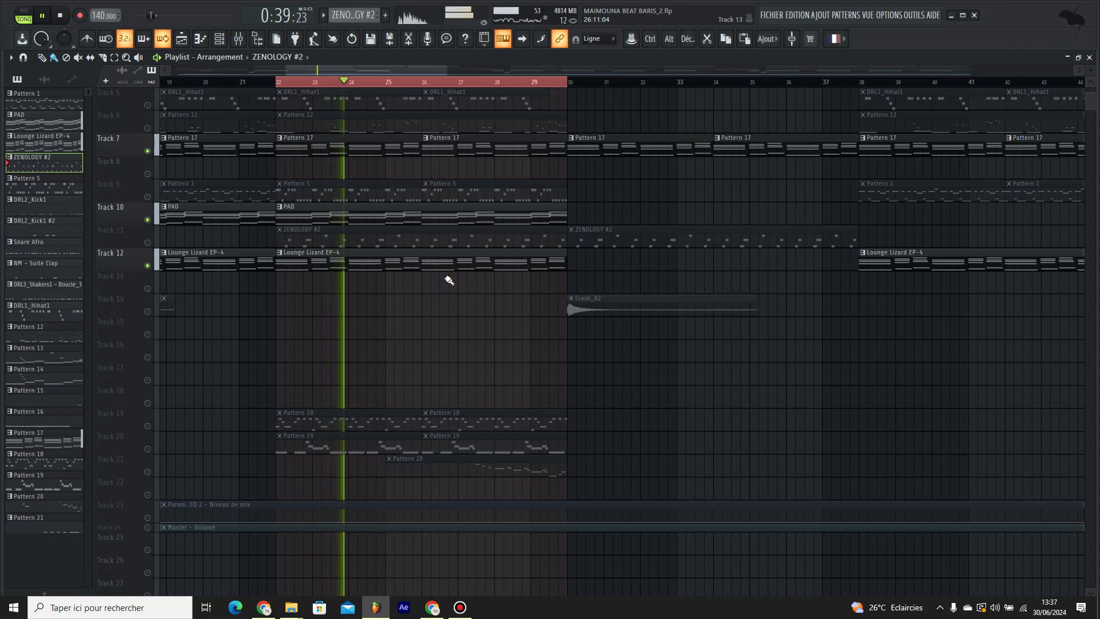
left_click(147, 197)
left_click(148, 242)
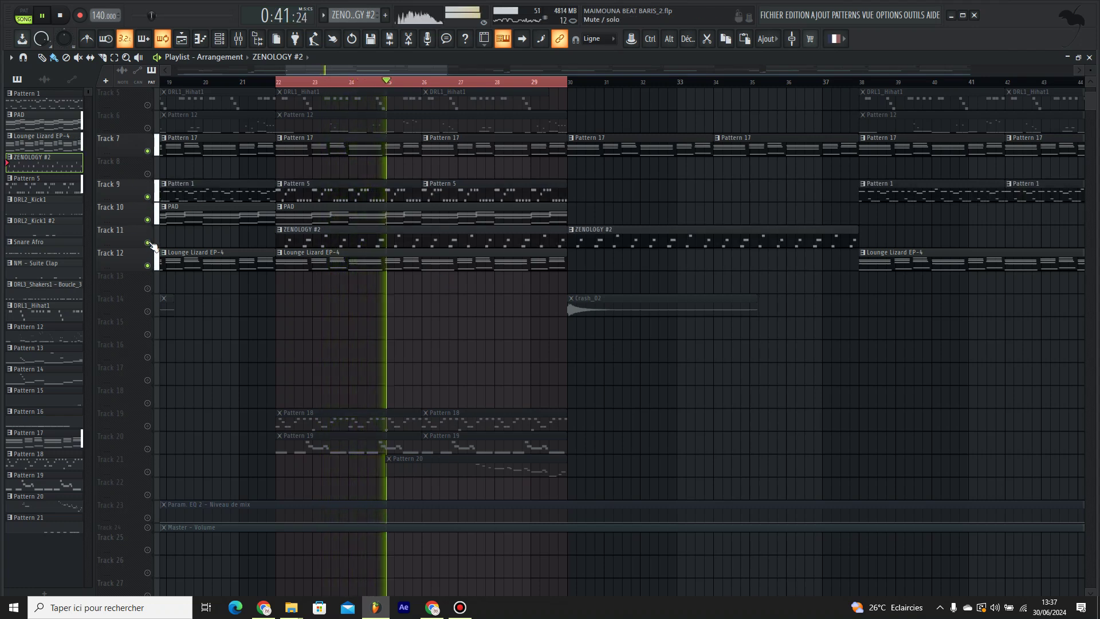
Step: Solo Track 9 with its Pattern 5 clips and Track 11 with ZENOLOGY #2 separately during playback to compare them
right_click(147, 242)
right_click(148, 198)
left_click(297, 190)
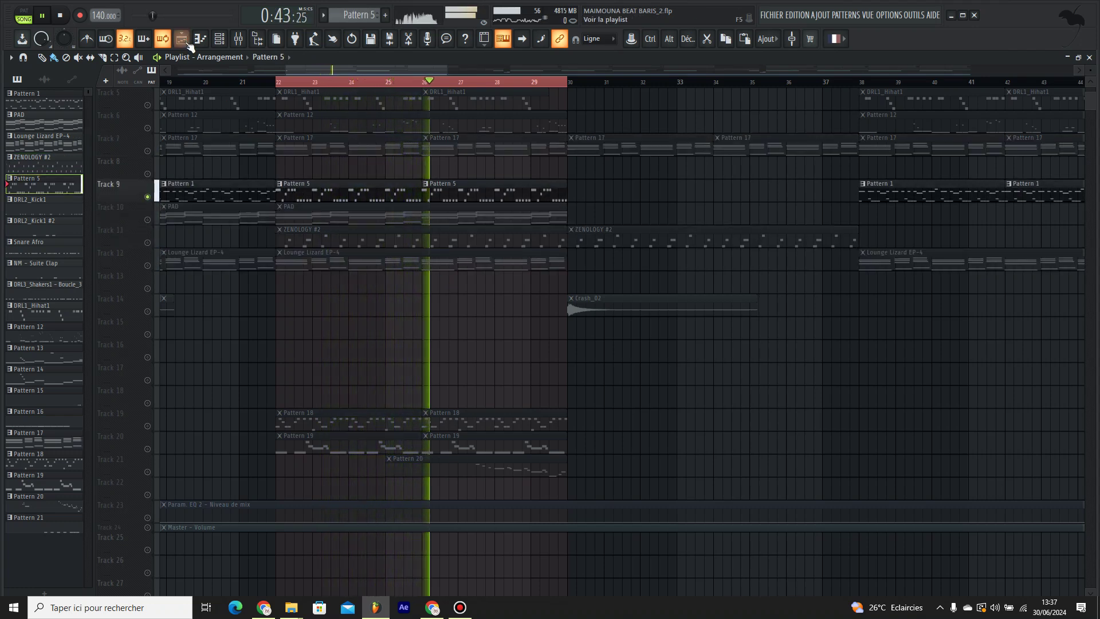
left_click(220, 40)
key("F6")
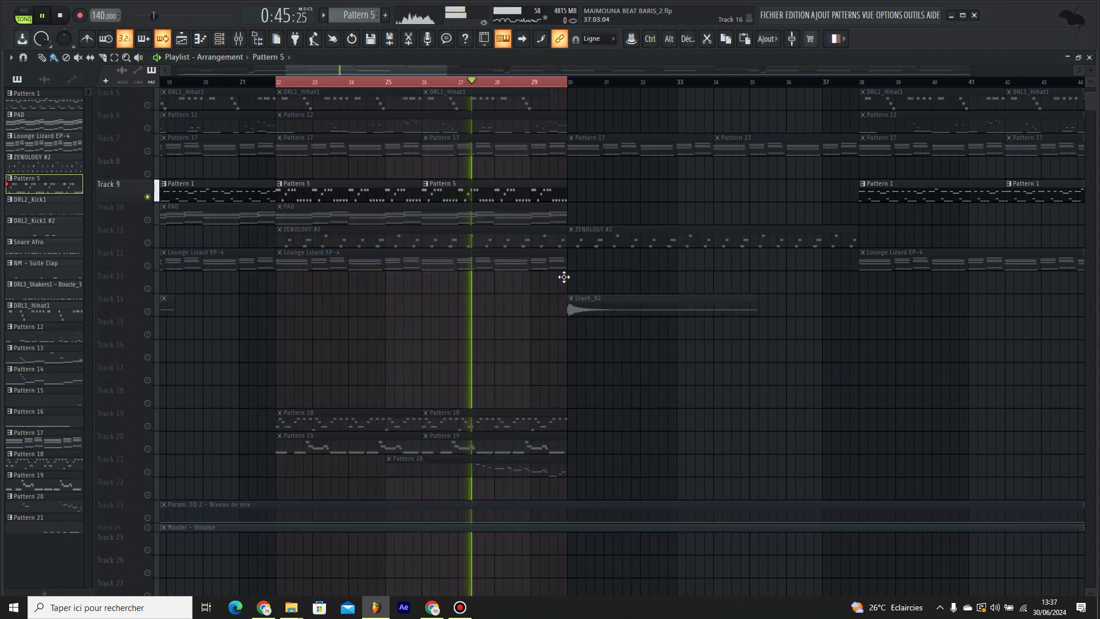
left_click(148, 242)
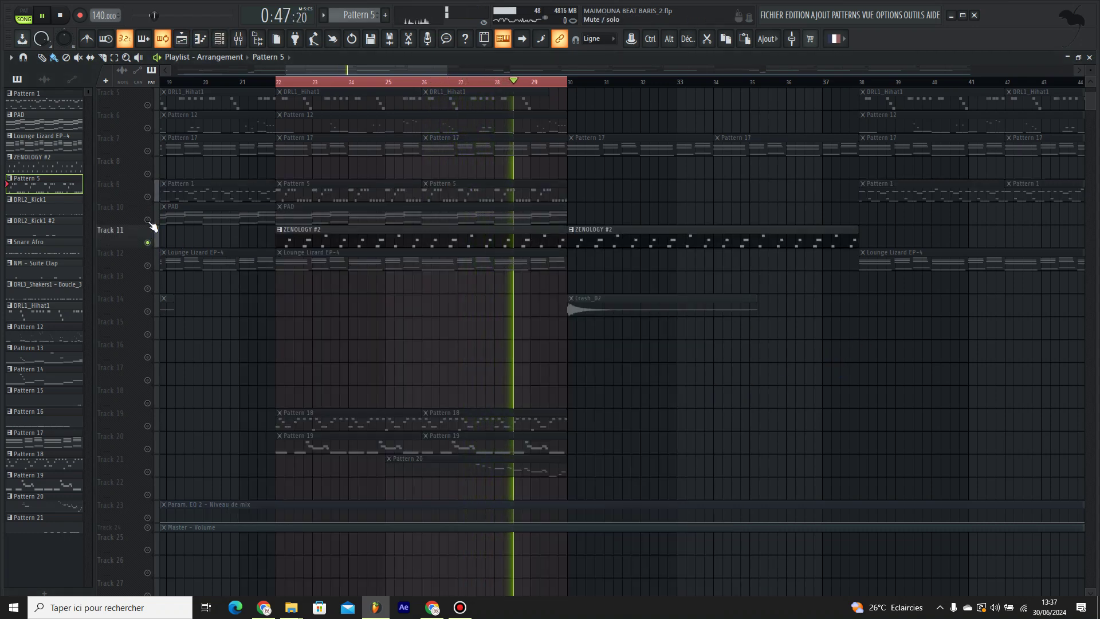
Step: Stop playback and activate Tracks 7, 9, 10, 11 and 12 together
key("space")
left_click(148, 243)
left_click(149, 220)
left_click(148, 265)
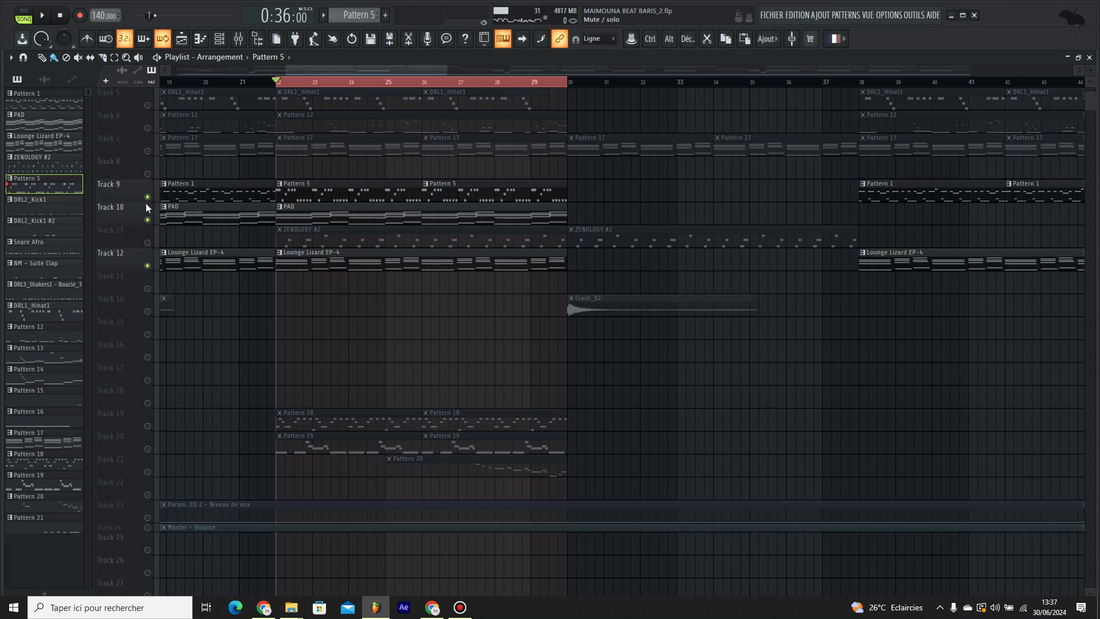
left_click(148, 242)
left_click(147, 150)
scroll(283, 213, "up", 4)
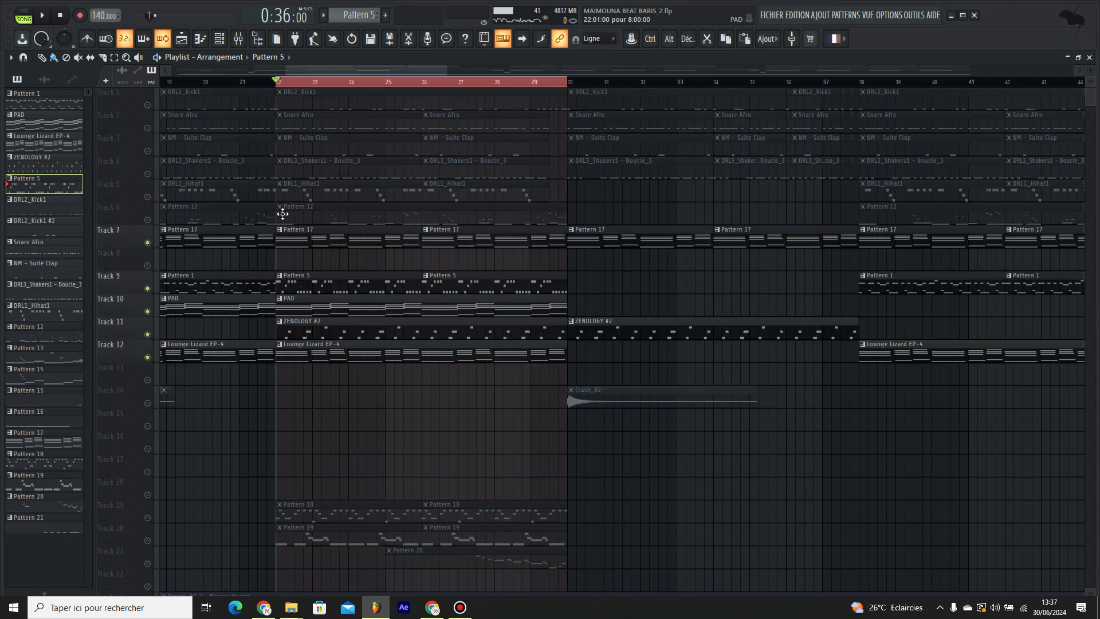
Step: Solo Track 2 and show the whole Snare Afro pattern in the piano roll
right_click(147, 127)
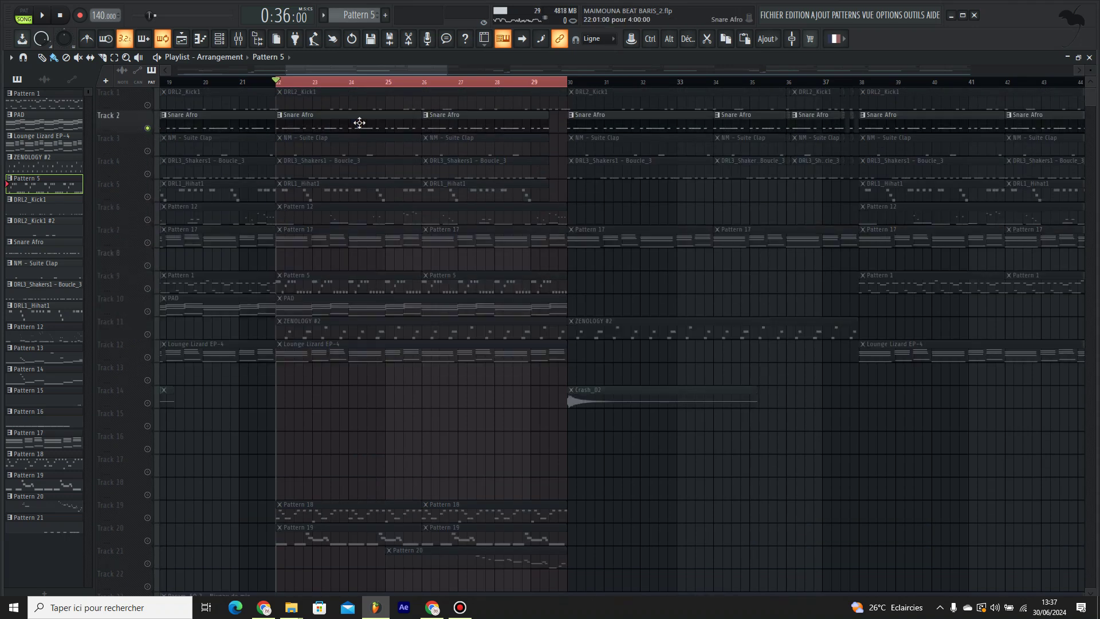
double_click(359, 117)
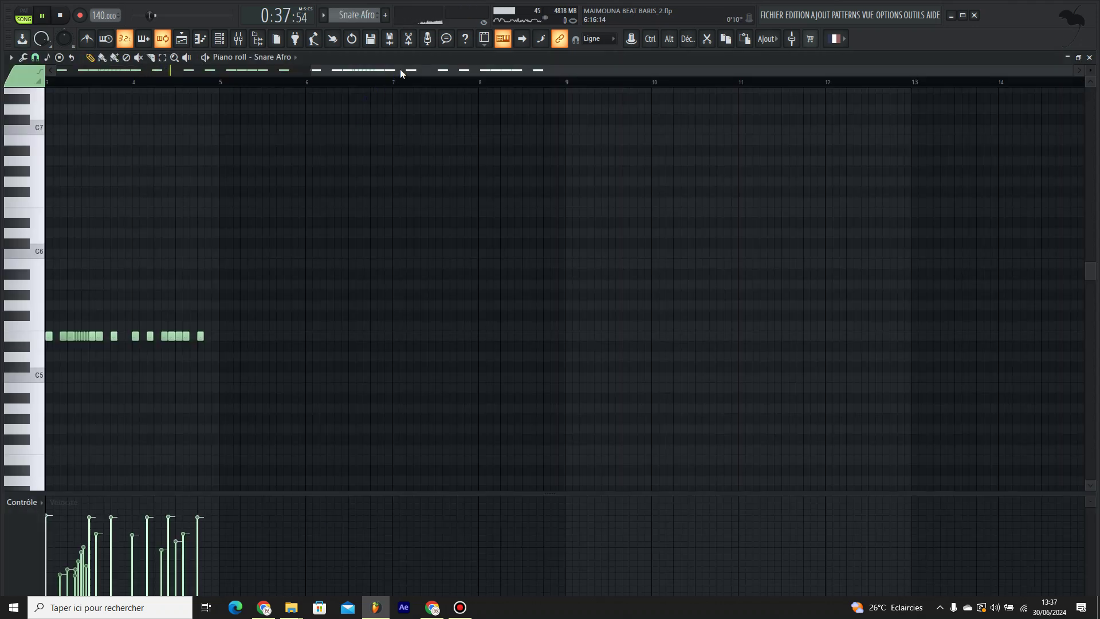
left_click_drag(399, 75, 42, 84)
scroll(81, 85, "up", 4)
left_click_drag(126, 71, 54, 67)
key("space")
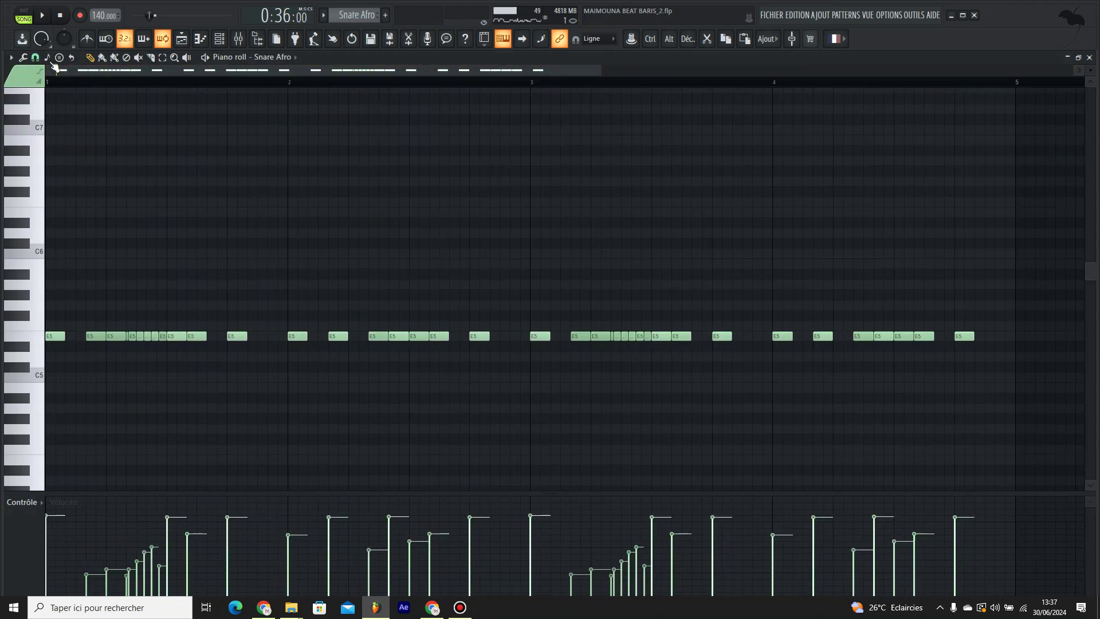
Step: Play the Snare Afro notes in the piano roll to follow their rhythm and velocities, and return to the playlist
left_click(35, 57)
left_click(53, 122)
key("space")
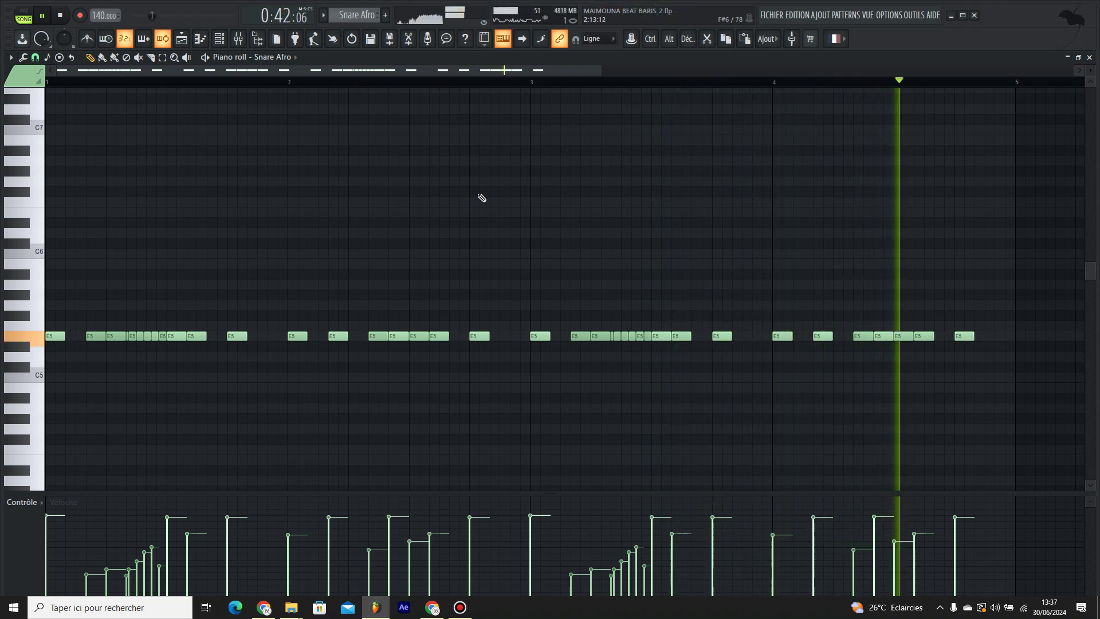
key("space")
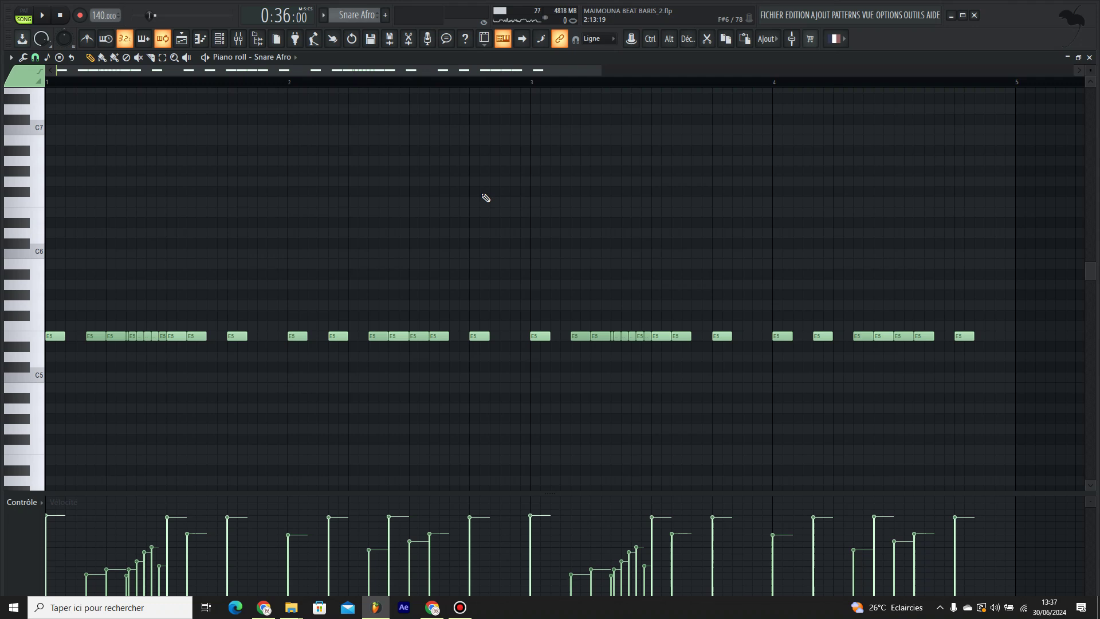
left_click(1089, 58)
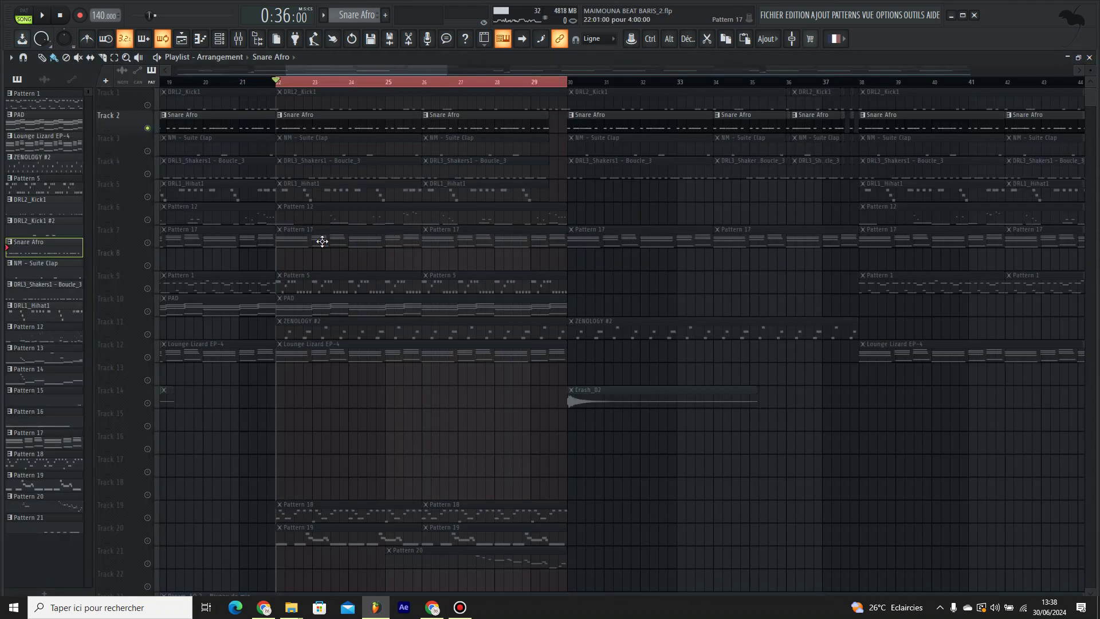
Step: Solo Track 3, play it and view the NM - Suite Clap notes in the piano roll
left_click(149, 151)
left_click(149, 131)
key("space")
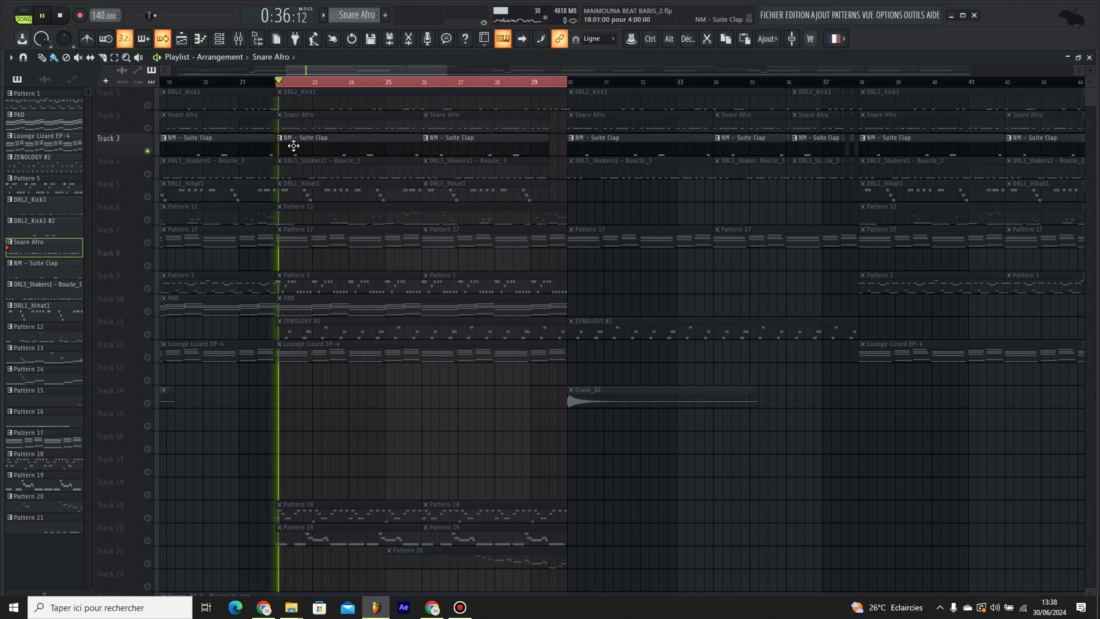
double_click(304, 150)
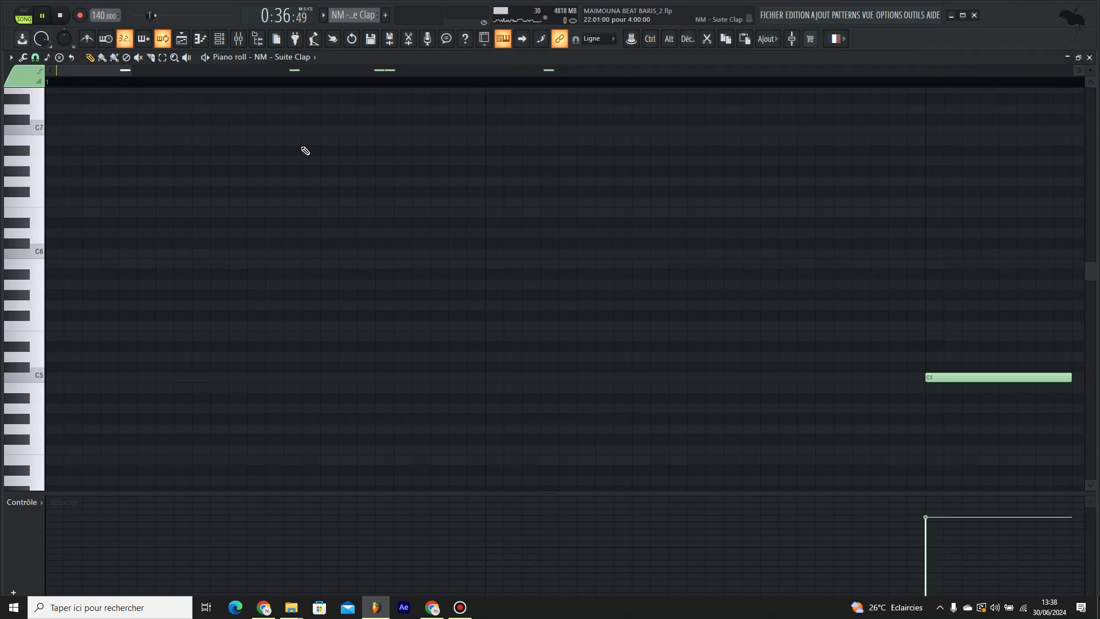
left_click(1088, 58)
key("space")
Step: Solo Track 4 and play the DRL3_Shakers1 - Boucle_3 notes in the piano roll
left_click(148, 175)
double_click(314, 172)
key("space")
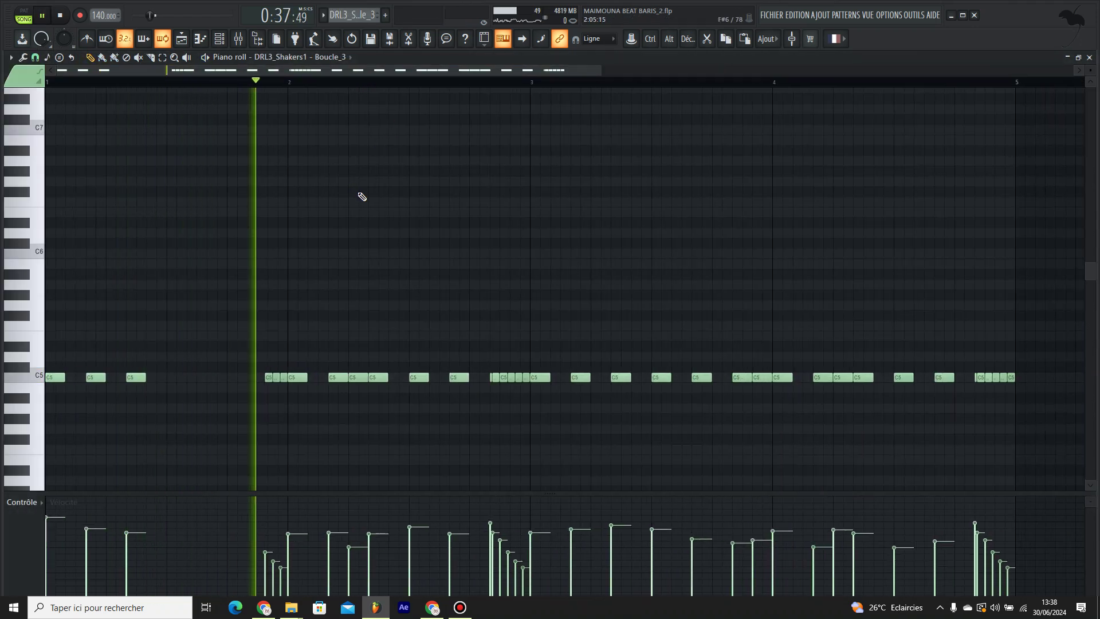
Step: Examine the shaker notes' panning, switch back to their velocities and return to the playlist with playback stopped
left_click(22, 545)
left_click(105, 529)
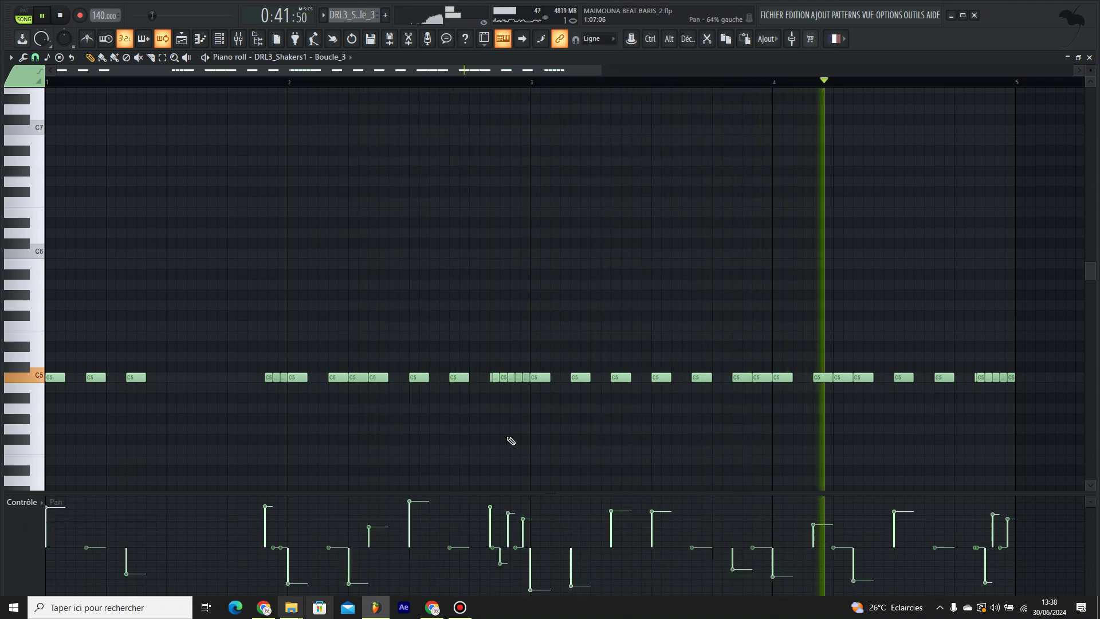
left_click(26, 535)
left_click(36, 540)
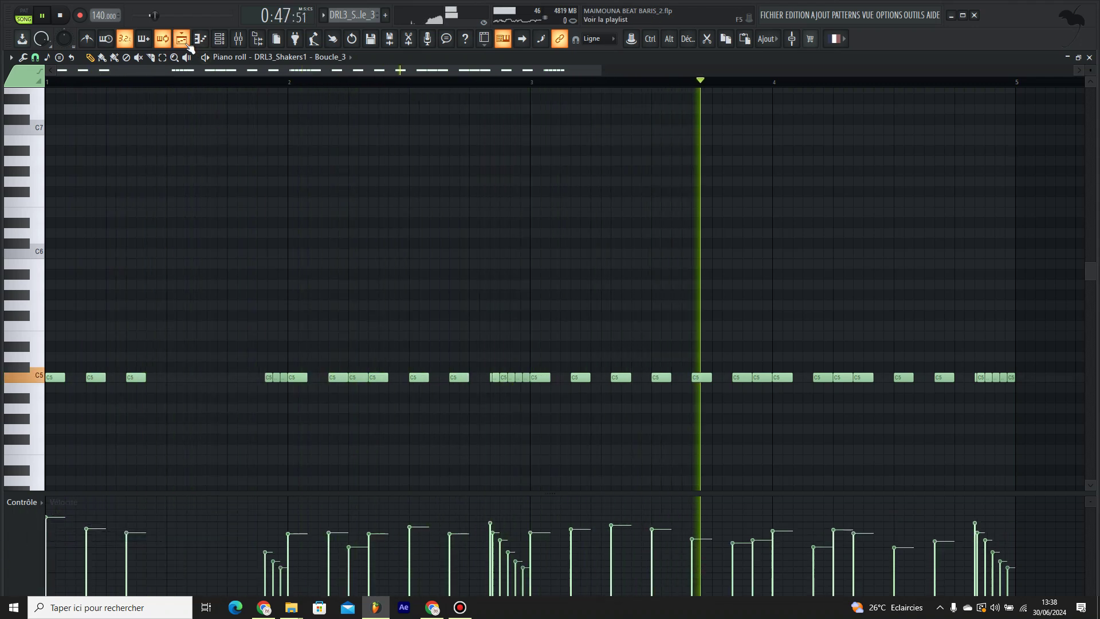
left_click(182, 40)
key("space")
Step: View the DRL1_Hihat1 notes of Track 5 in the piano roll during playback, and return to the playlist
double_click(310, 198)
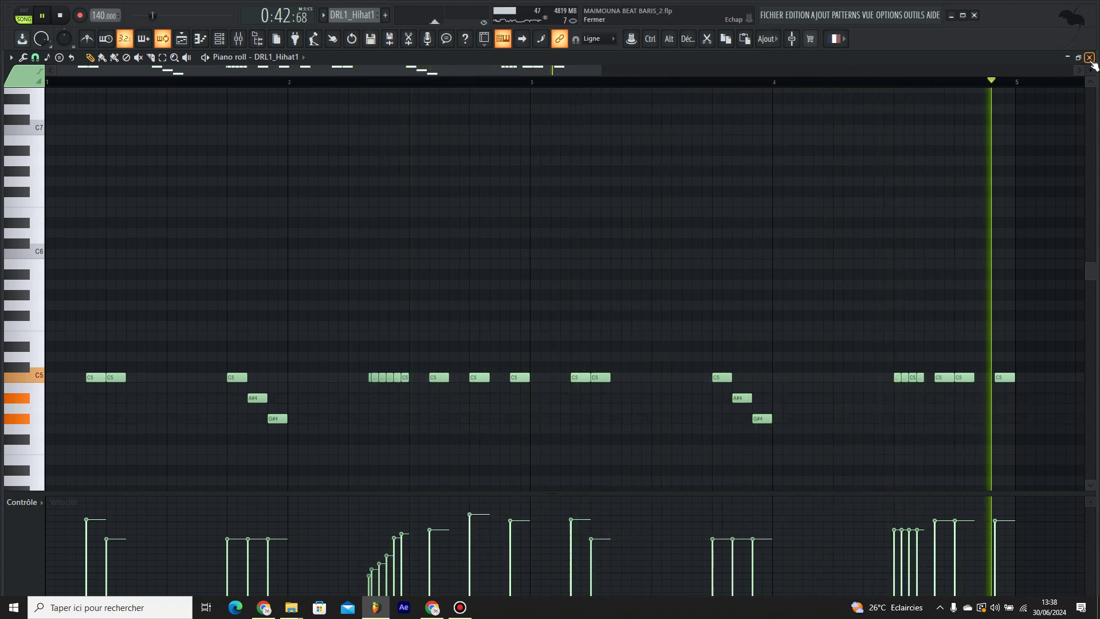
key("F5")
key("space")
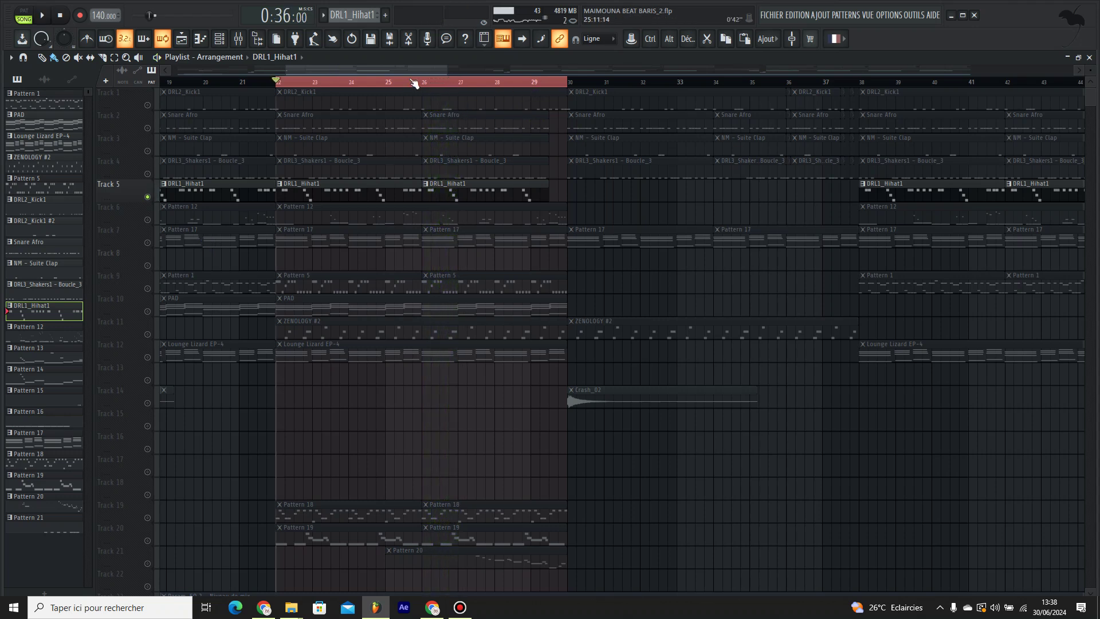
Step: Solo Track 1, play it and examine the DRL2_Kick1 notes in the piano roll
left_click(149, 127)
left_click(149, 128)
left_click(149, 197)
left_click(149, 106)
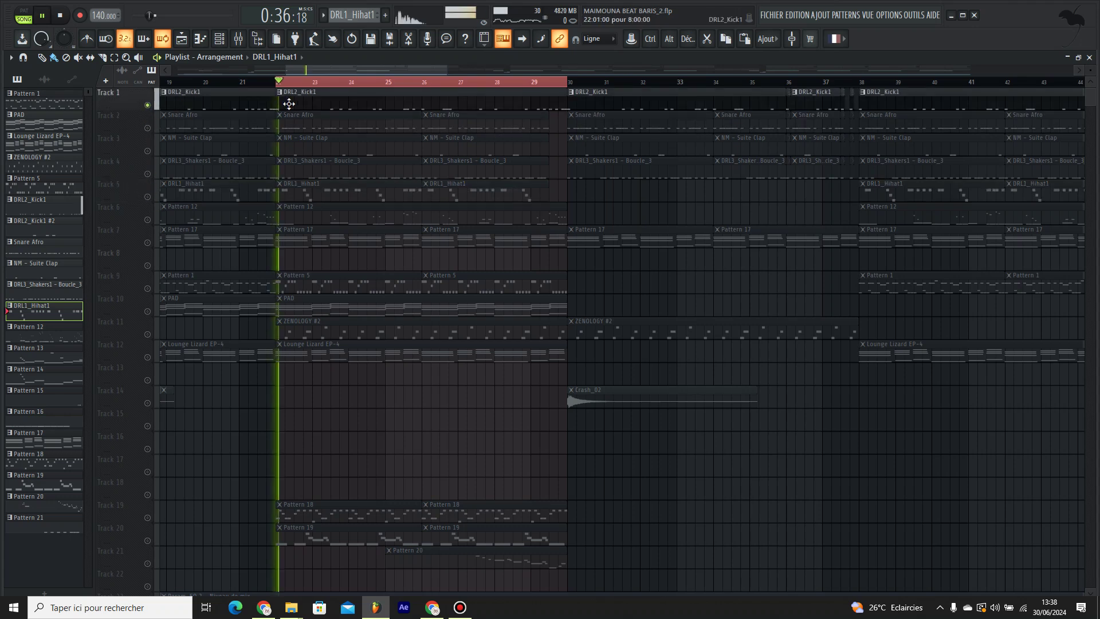
double_click(289, 103)
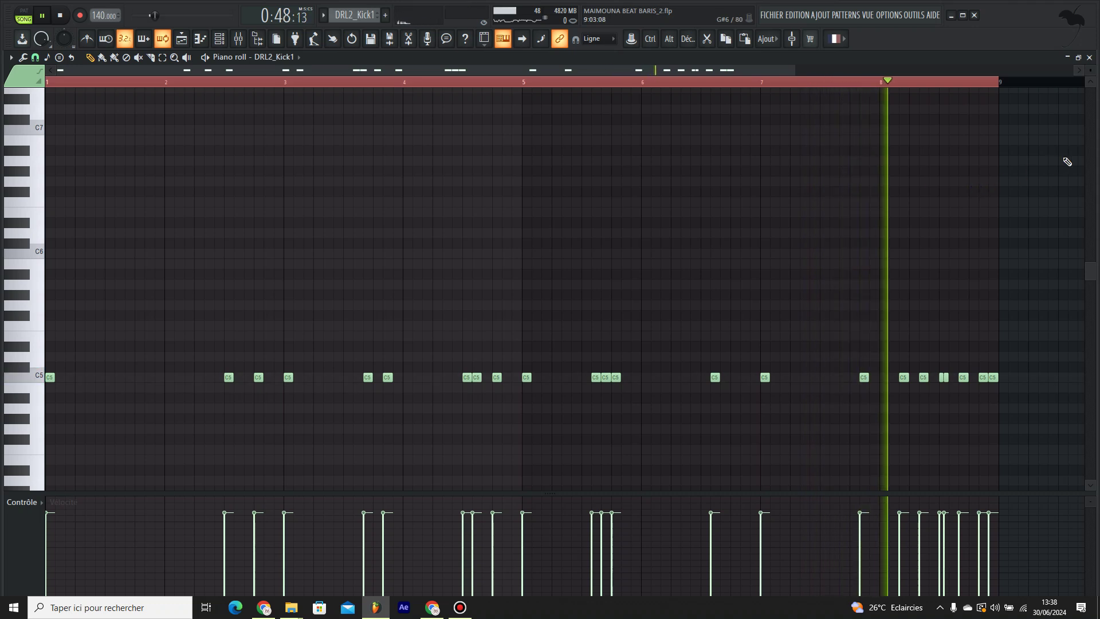
left_click(1091, 57)
key("space")
Step: Unmute Tracks 2 to 5 alongside Track 1 and play the full drum section
left_click_drag(148, 128, 149, 191)
left_click(148, 197)
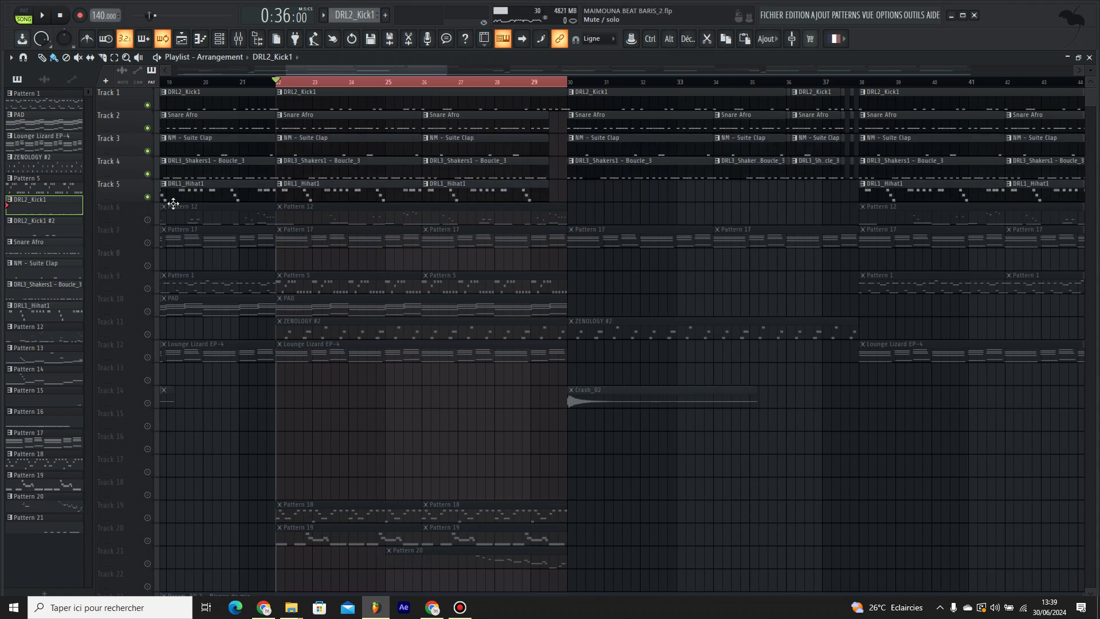
key("space")
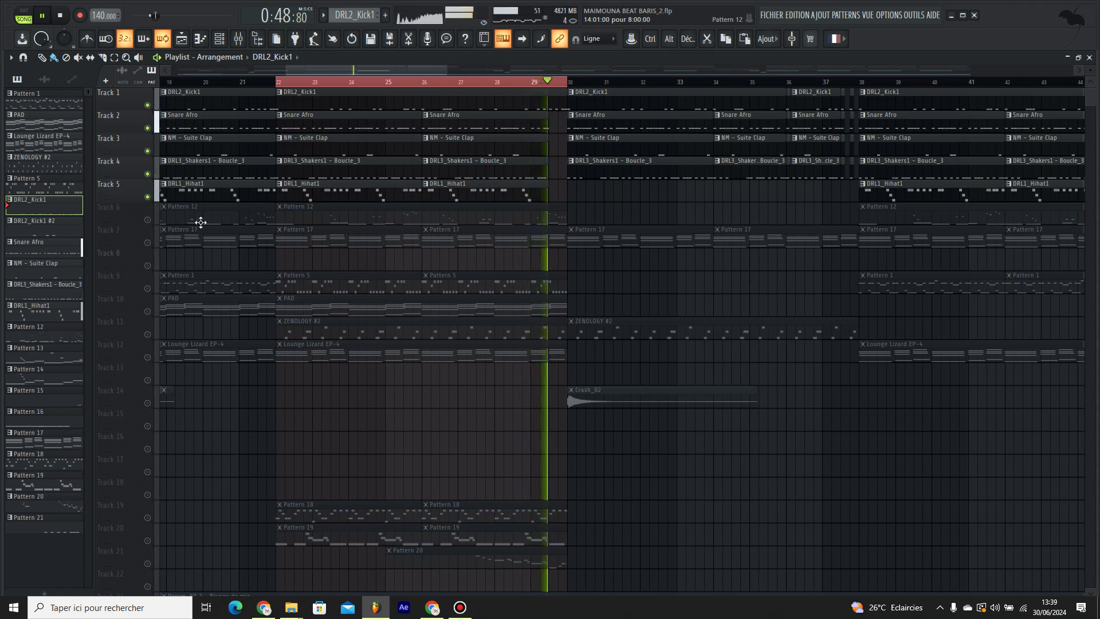
Step: Unmute Track 6 alongside the drums and examine Pattern 12's 808 [Garlic] notes in the piano roll during playback
left_click(148, 220)
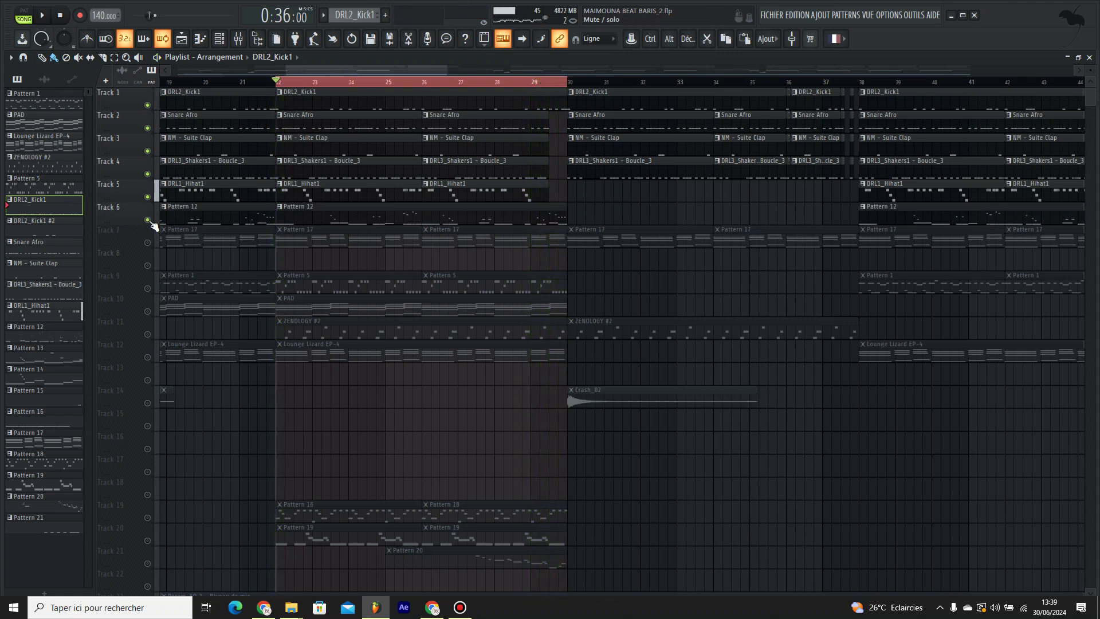
double_click(331, 215)
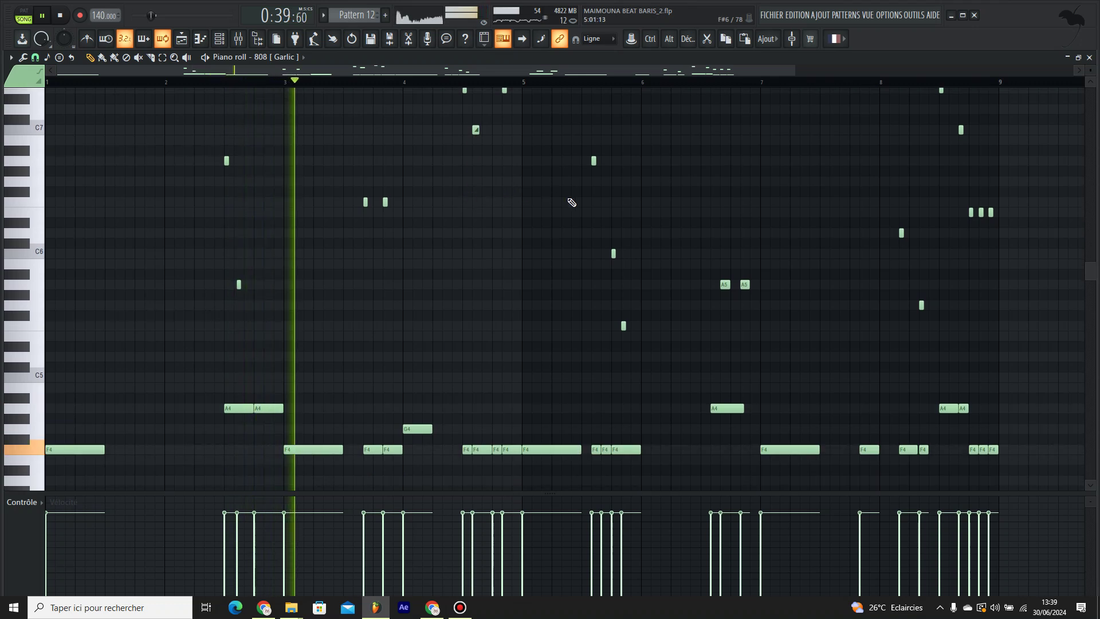
scroll(789, 187, "up", 3)
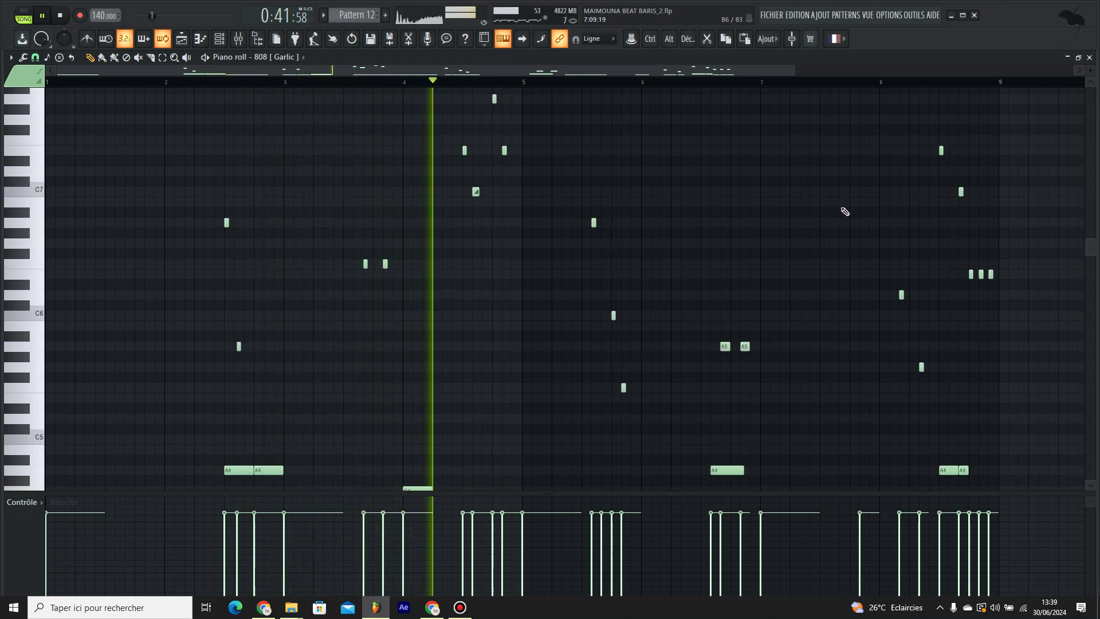
Step: Examine the remaining low and high notes of the 808 [Garlic] part during playback, and return to the playlist
scroll(844, 212, "down", 3)
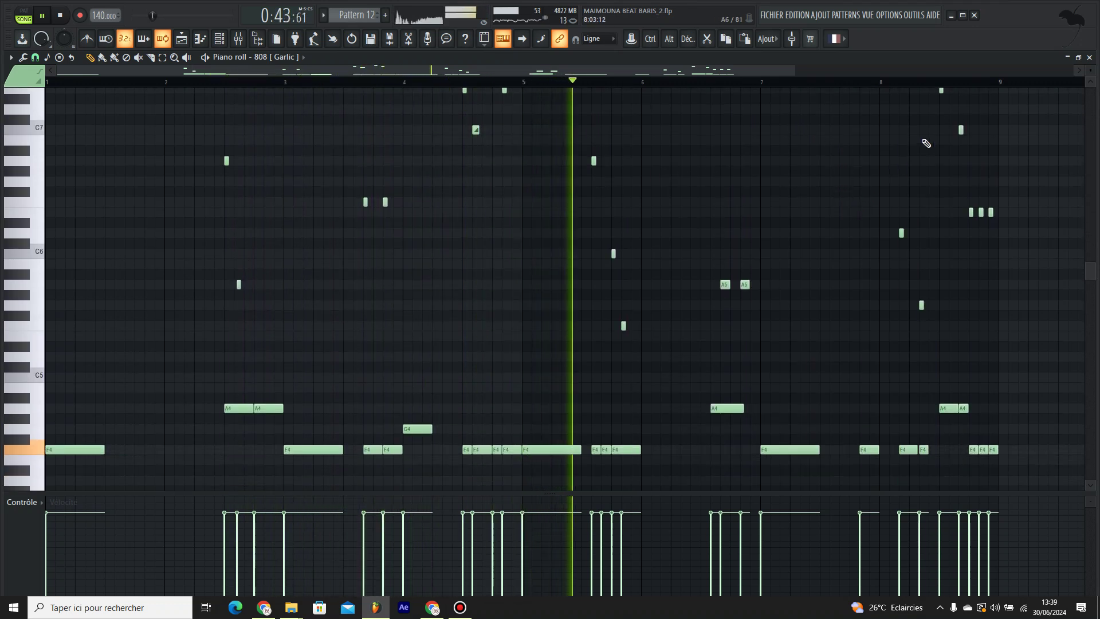
scroll(917, 143, "down", 2)
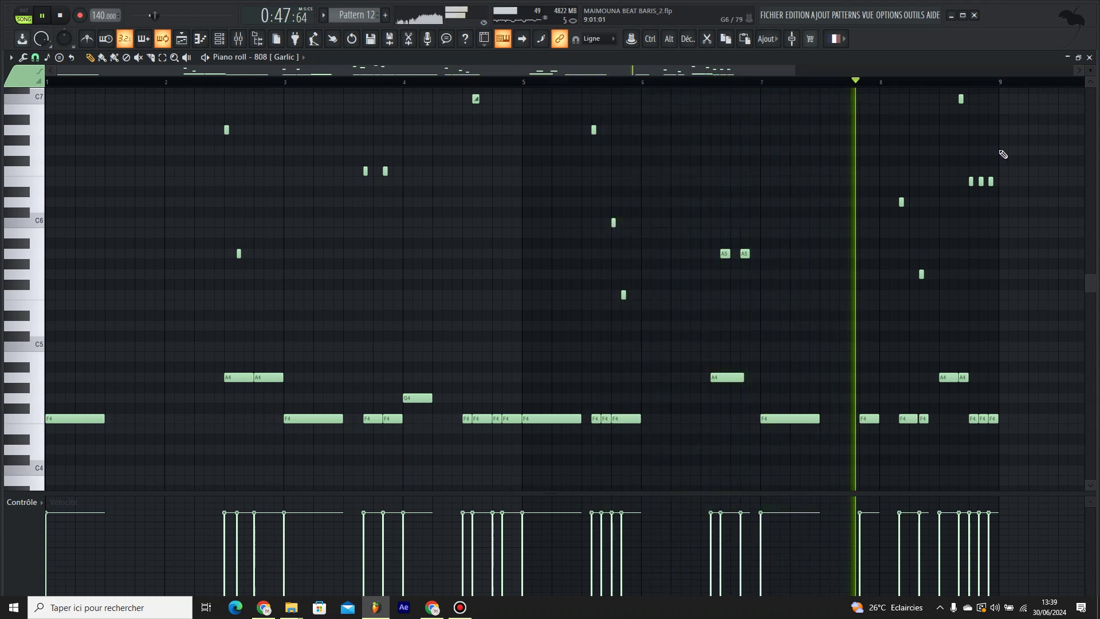
scroll(1012, 156, "up", 2)
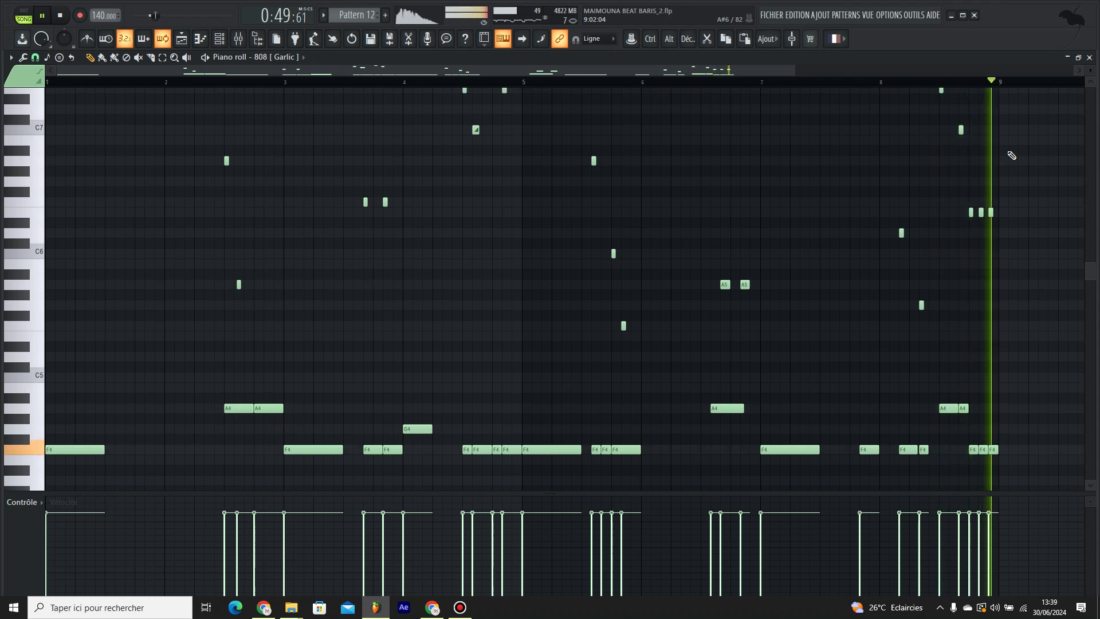
scroll(475, 113, "up", 4)
scroll(469, 87, "up", 5)
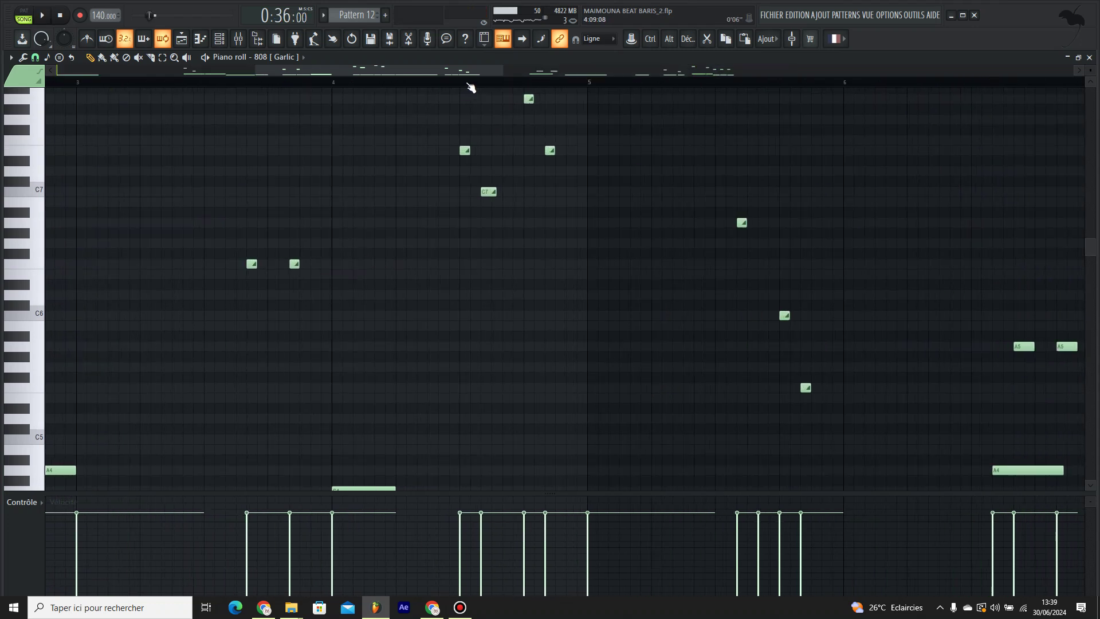
scroll(458, 84, "down", 6)
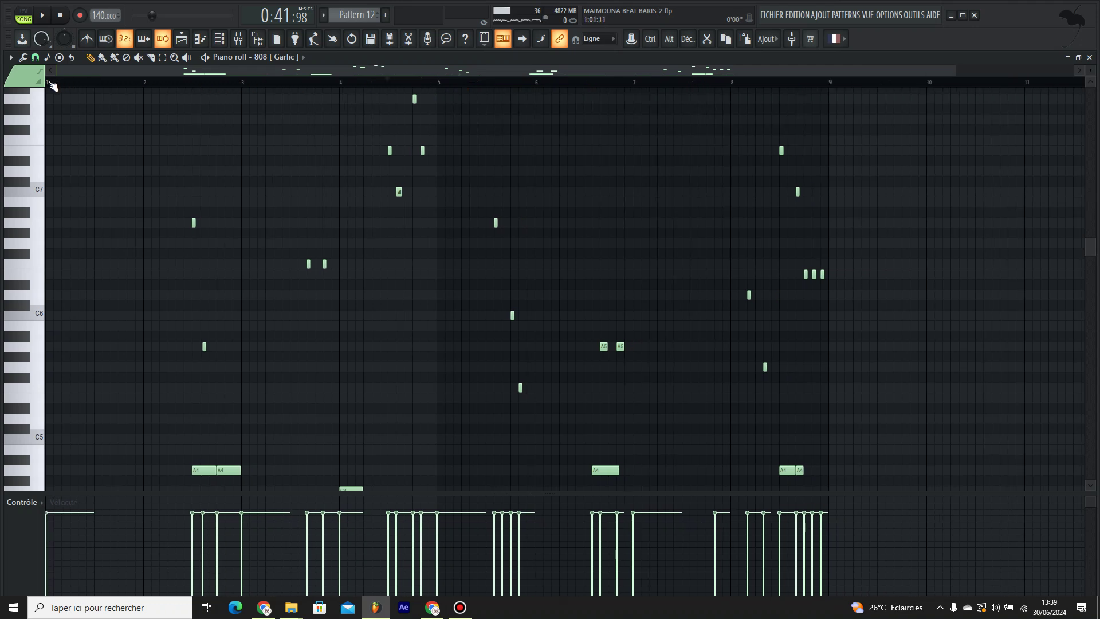
left_click(1089, 58)
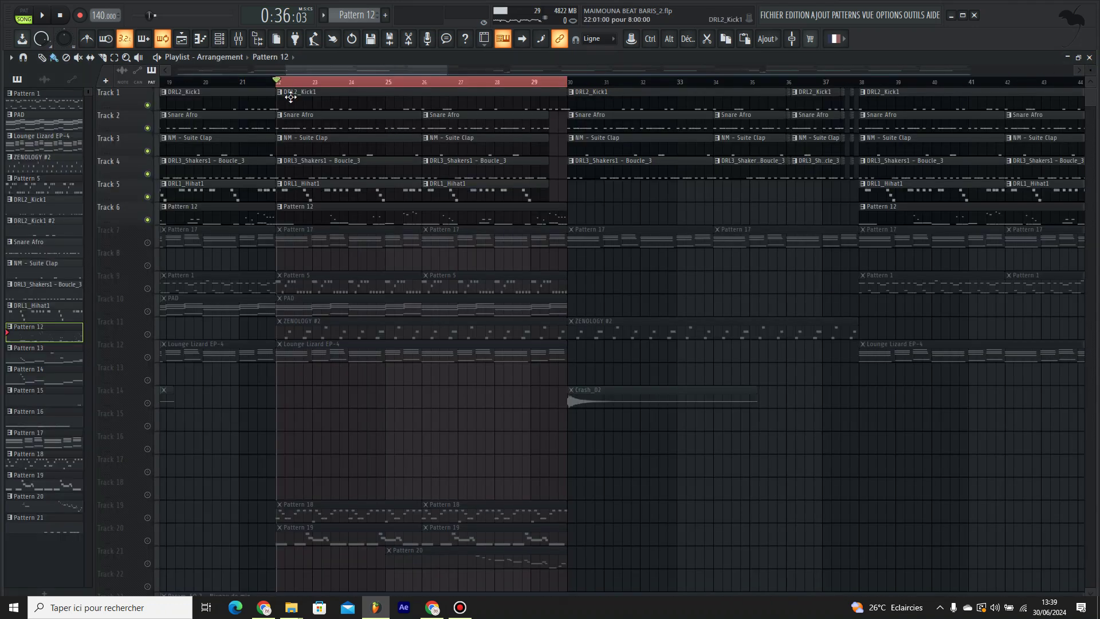
Step: Clear the playlist's time selection over bars 22 to 29 and play Pattern 1 on its own in pattern mode
left_click_drag(281, 86, 564, 90)
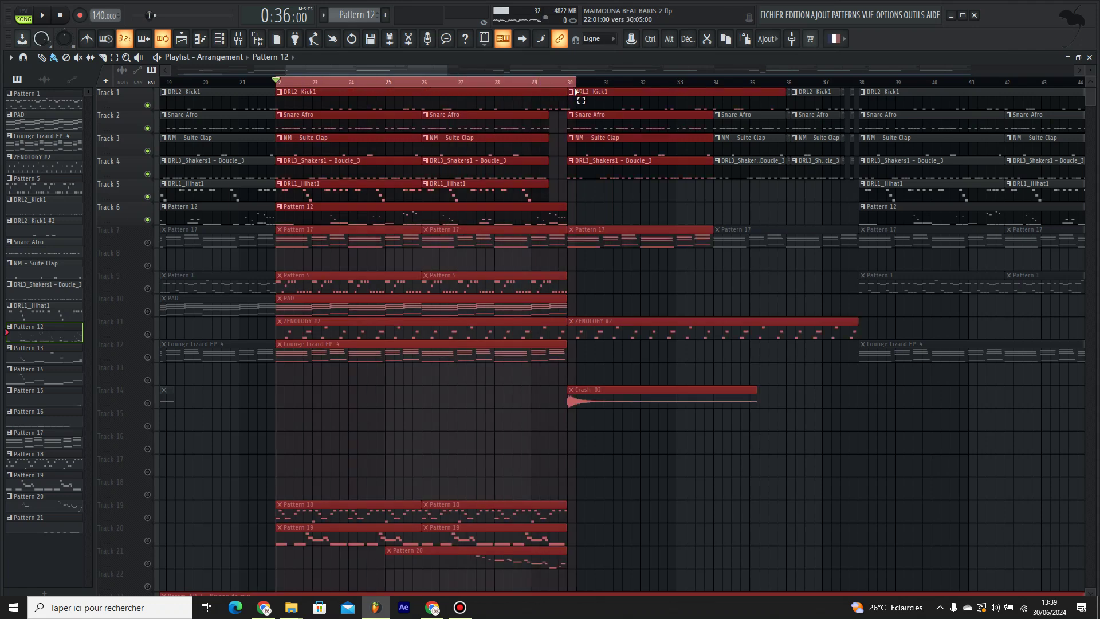
left_click(614, 189)
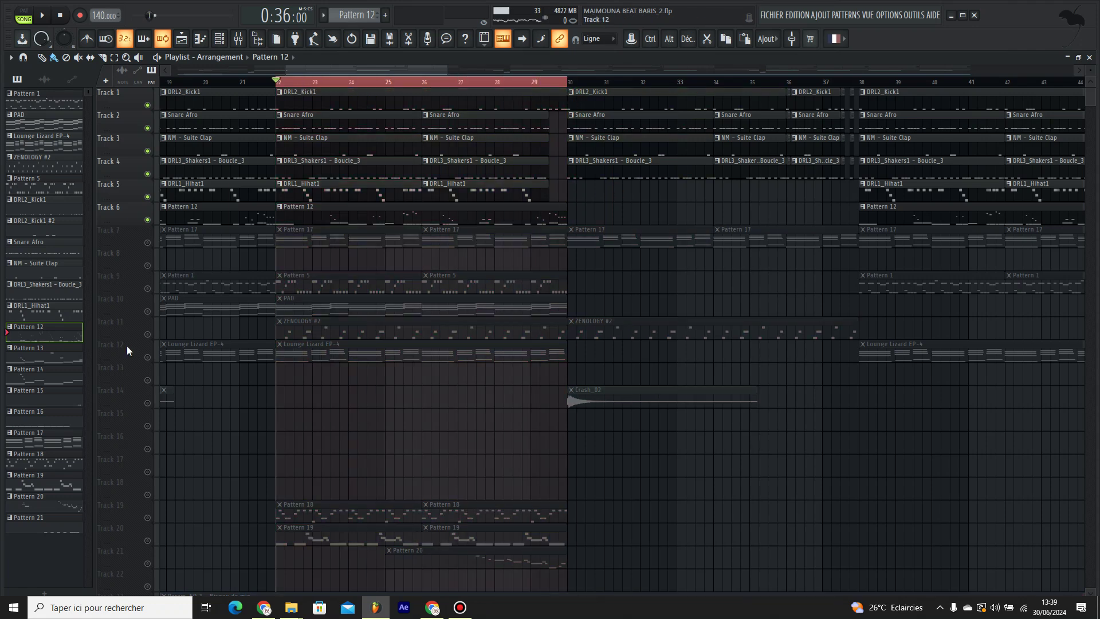
scroll(475, 80, "down", 2)
left_click_drag(417, 70, 350, 72)
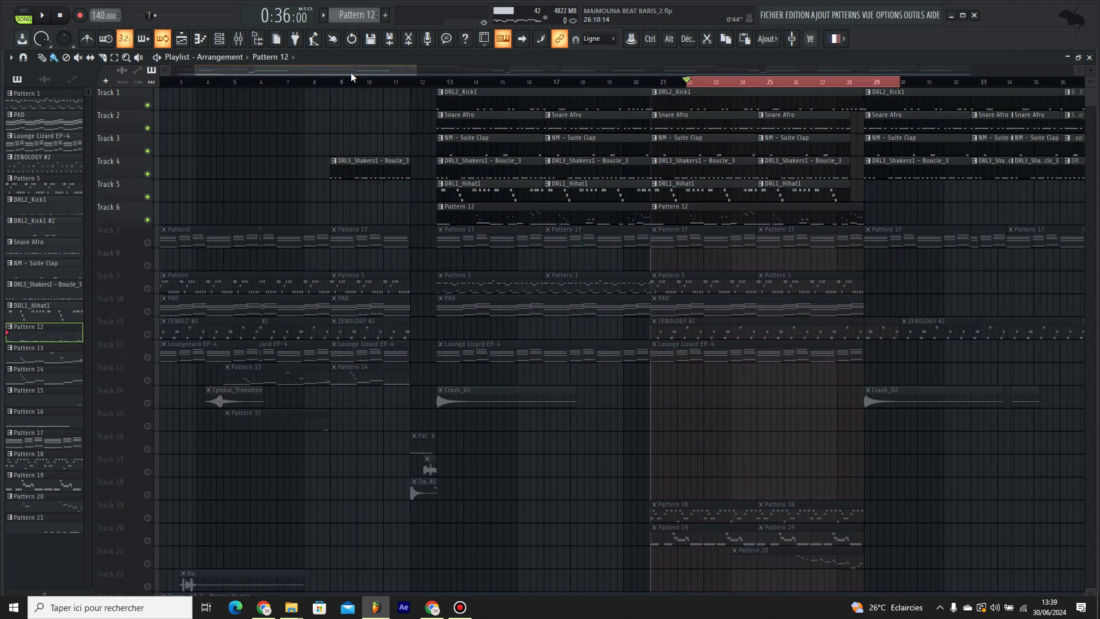
left_click(396, 84)
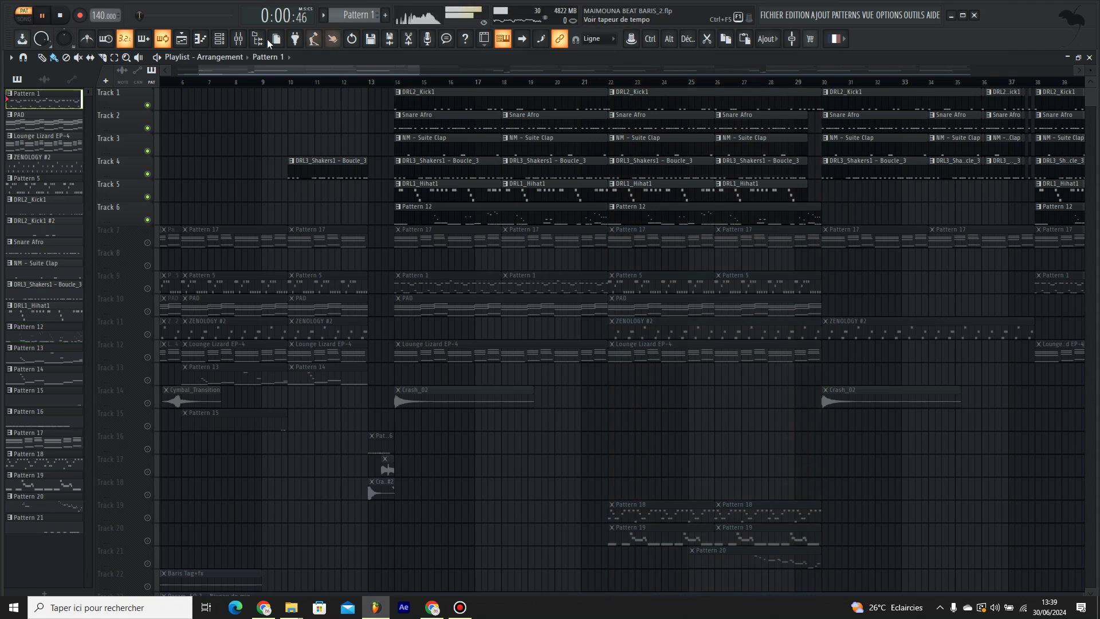
Step: Examine the notes of Pattern 1's first MUTE GUITARS channel from the channel rack in the piano roll during playback
left_click(227, 40)
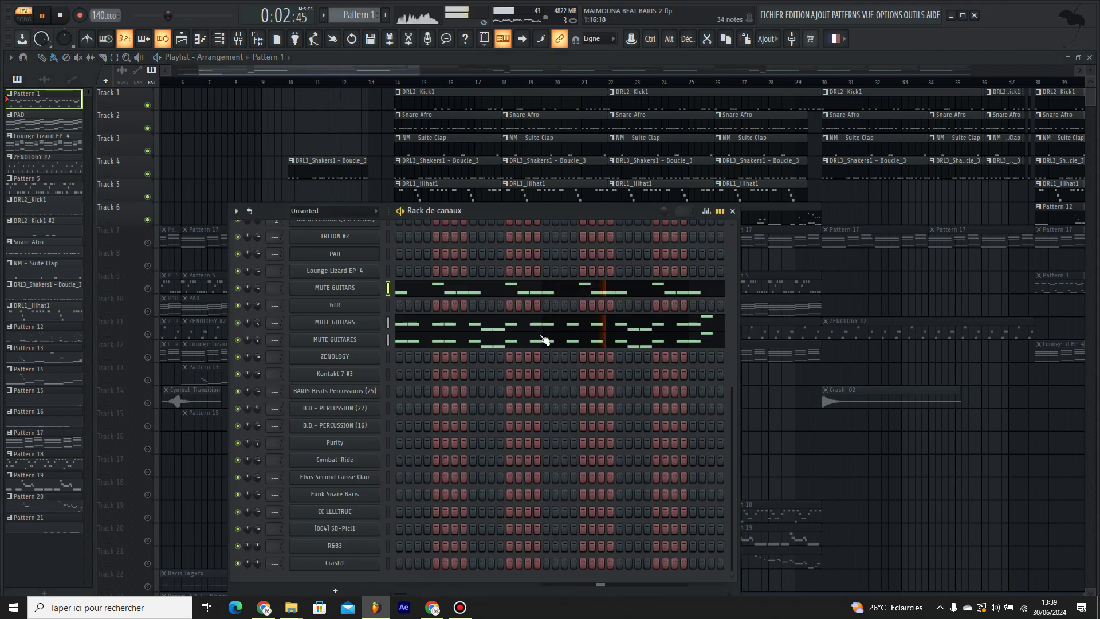
key("F6")
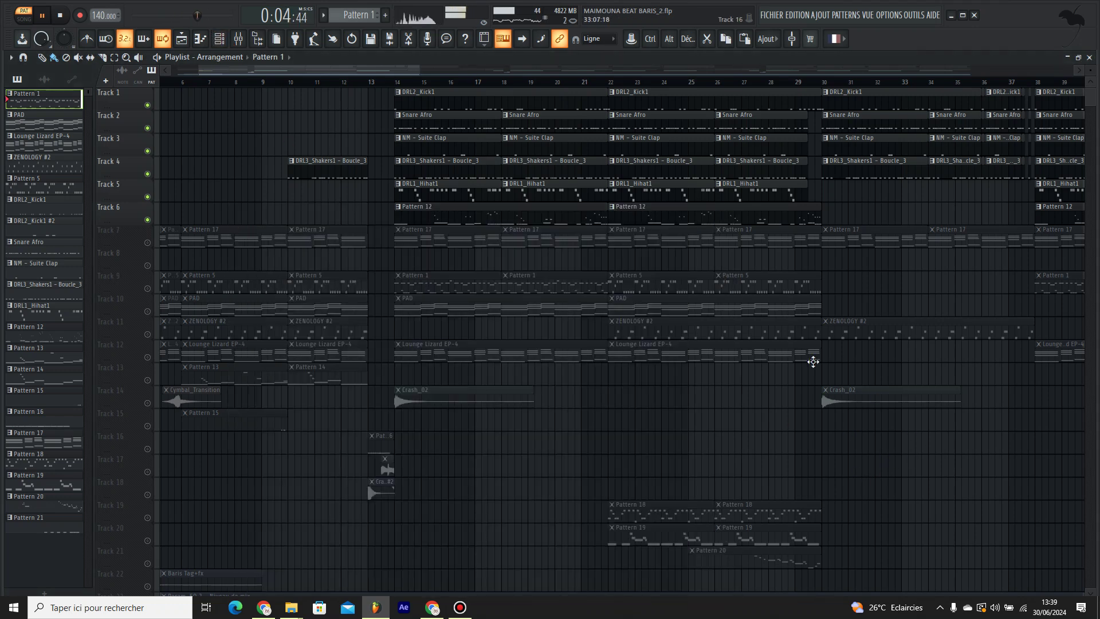
left_click(220, 46)
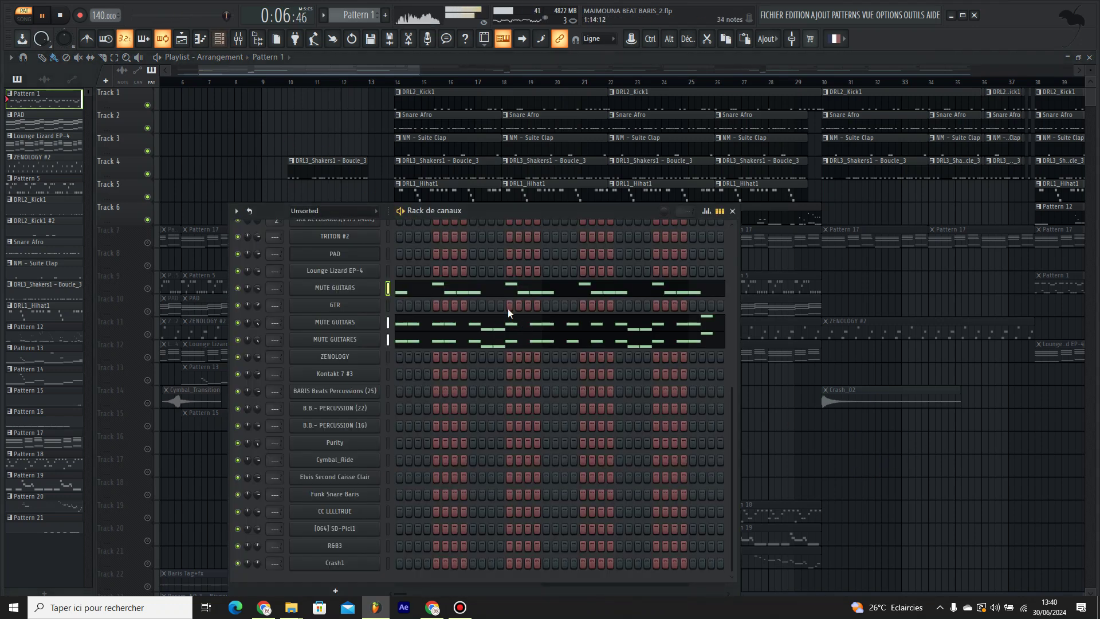
left_click(418, 291)
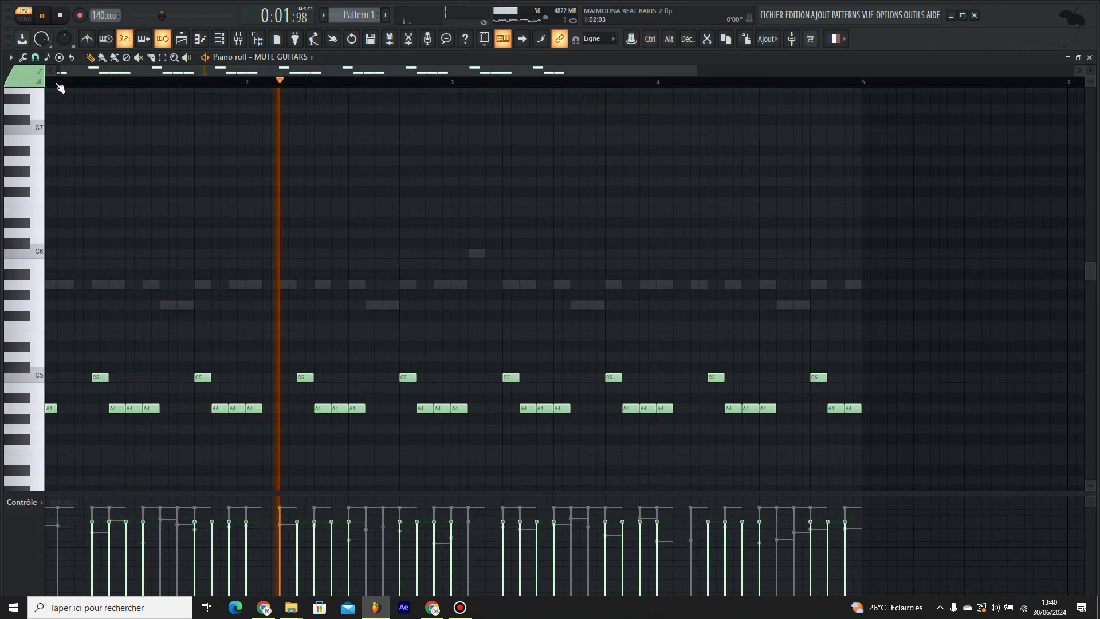
scroll(475, 319, "down", 2)
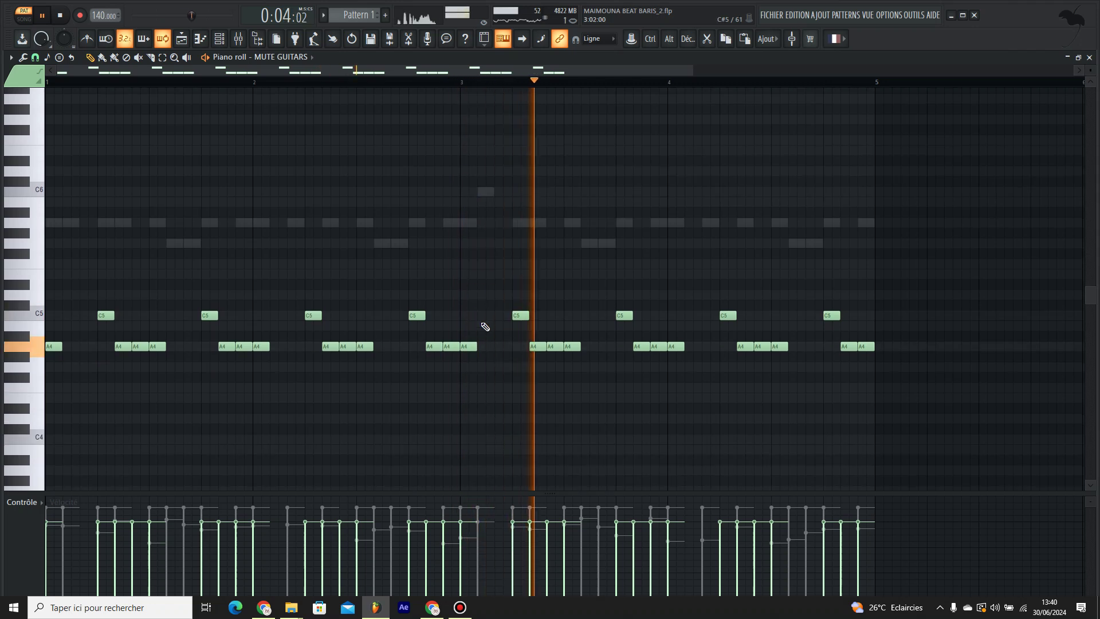
Step: Solo the first MUTE GUITARS channel, bring in the other two guitar channels alongside it, and check their panning
left_click(222, 41)
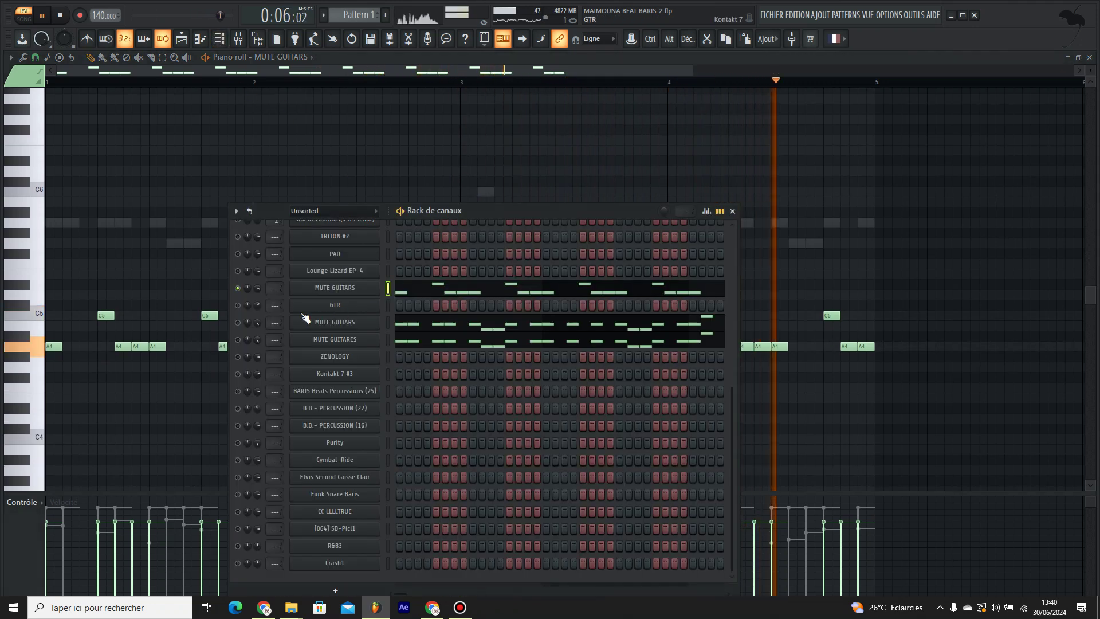
left_click(238, 323)
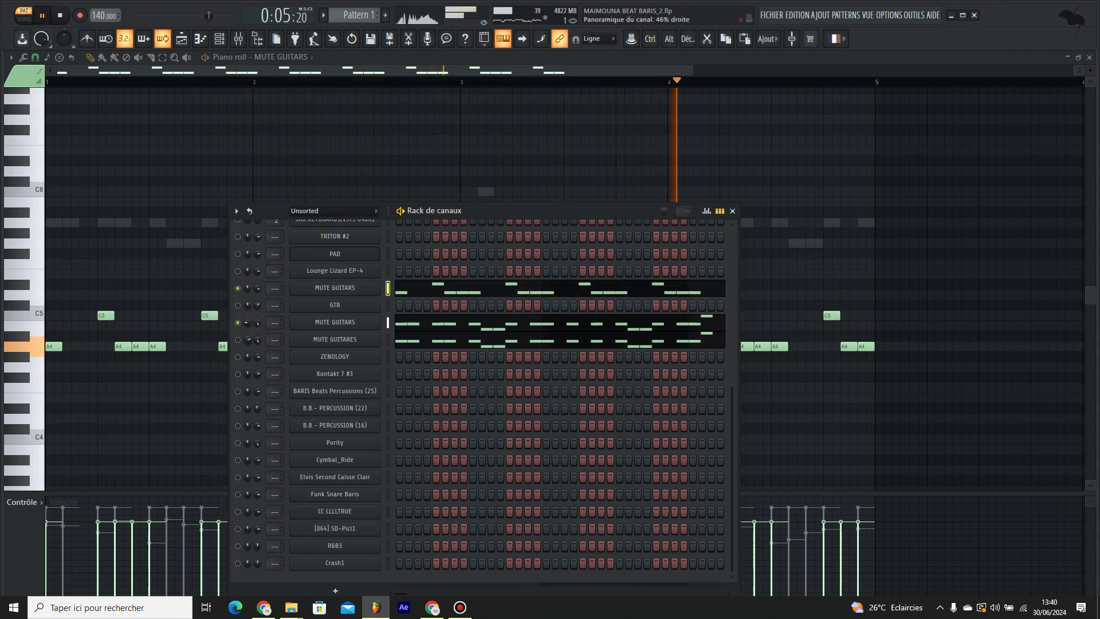
left_click(238, 340)
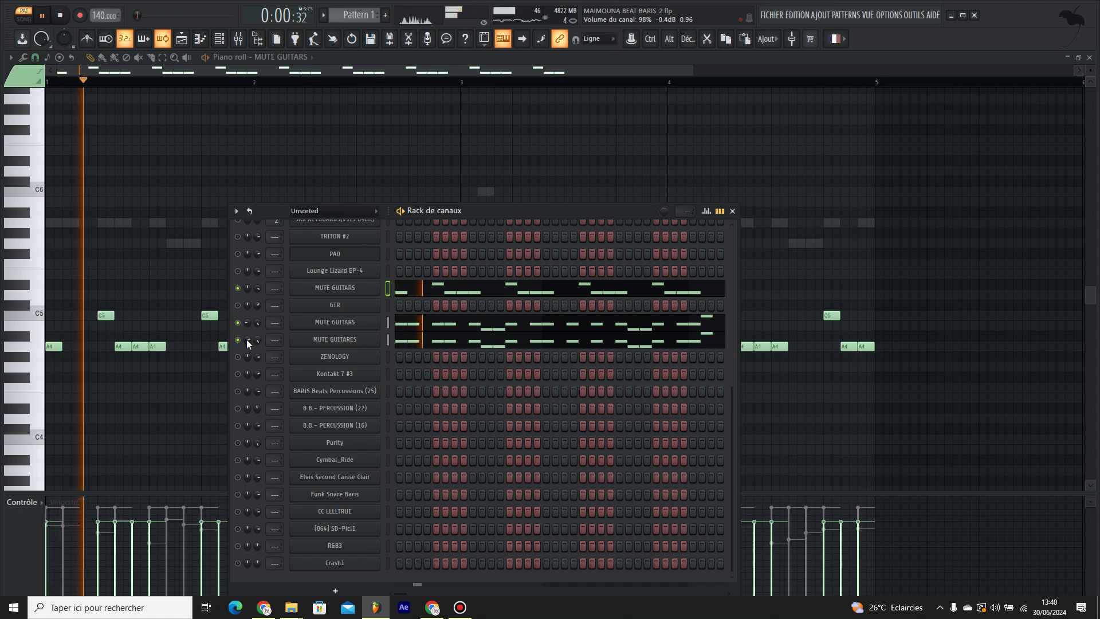
left_click_drag(248, 340, 248, 348)
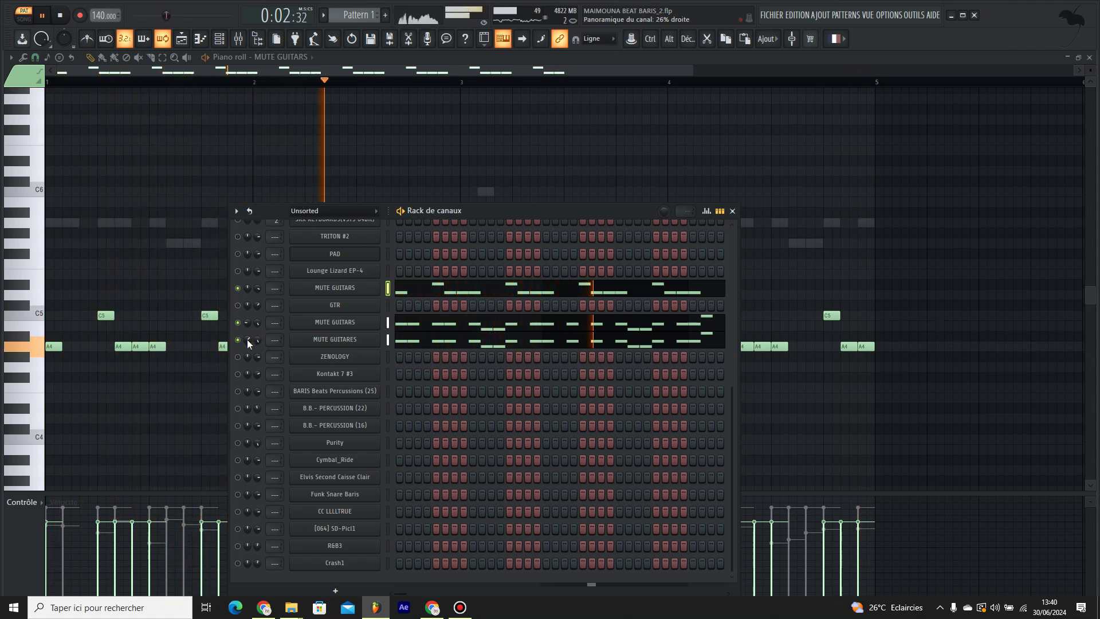
Step: Solo the MUTE GUITARES channel, examine its piano roll notes during playback, and return to the stopped playlist
right_click(238, 340)
left_click(245, 343)
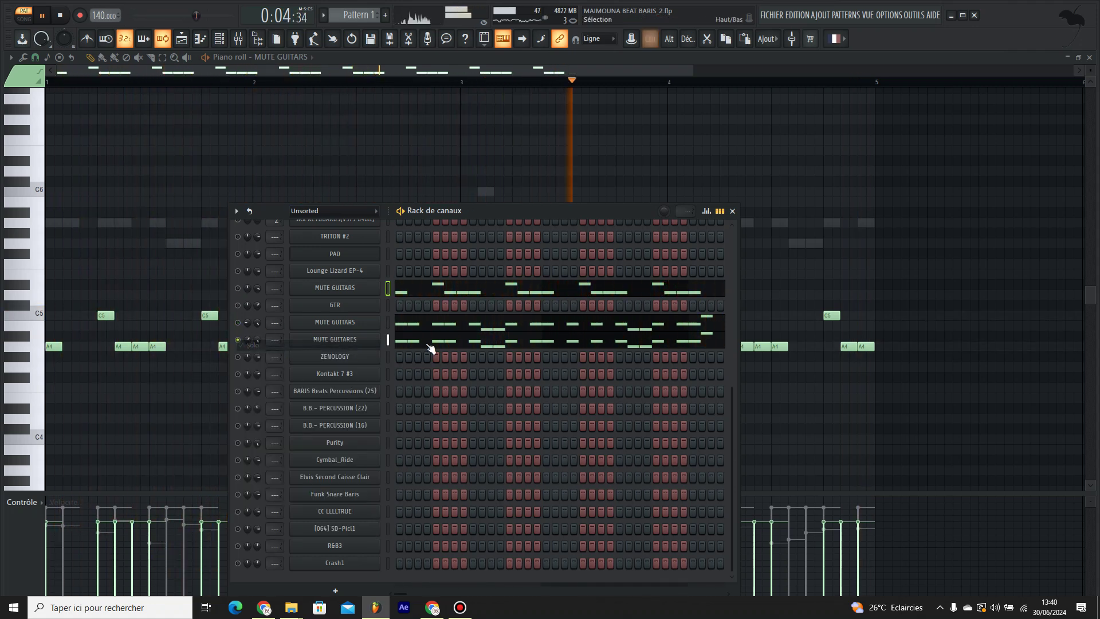
left_click(468, 346)
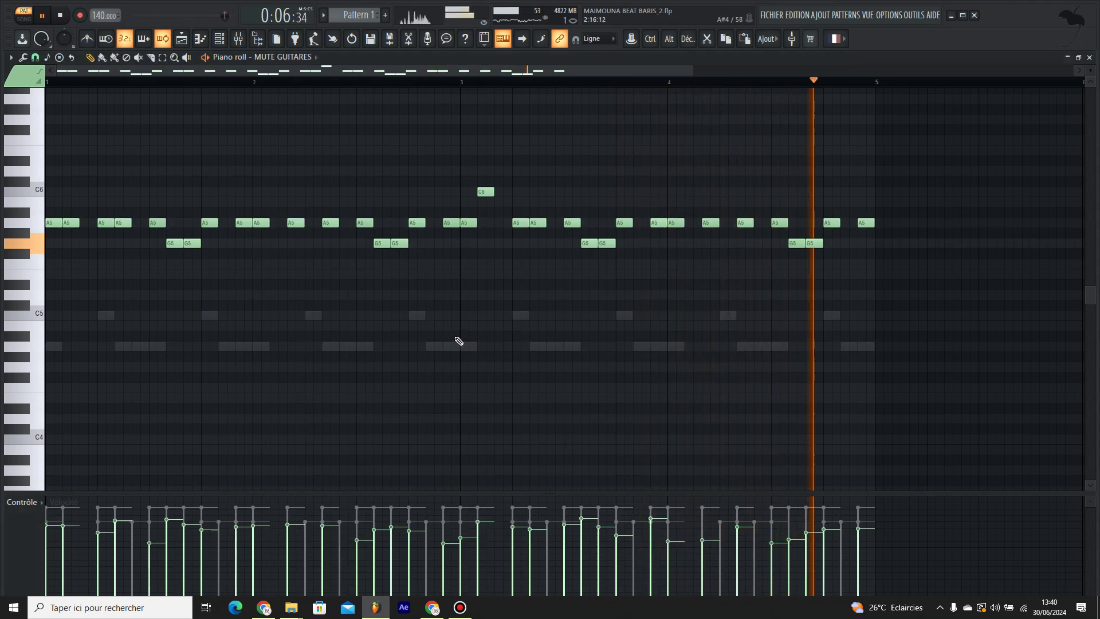
left_click(220, 40)
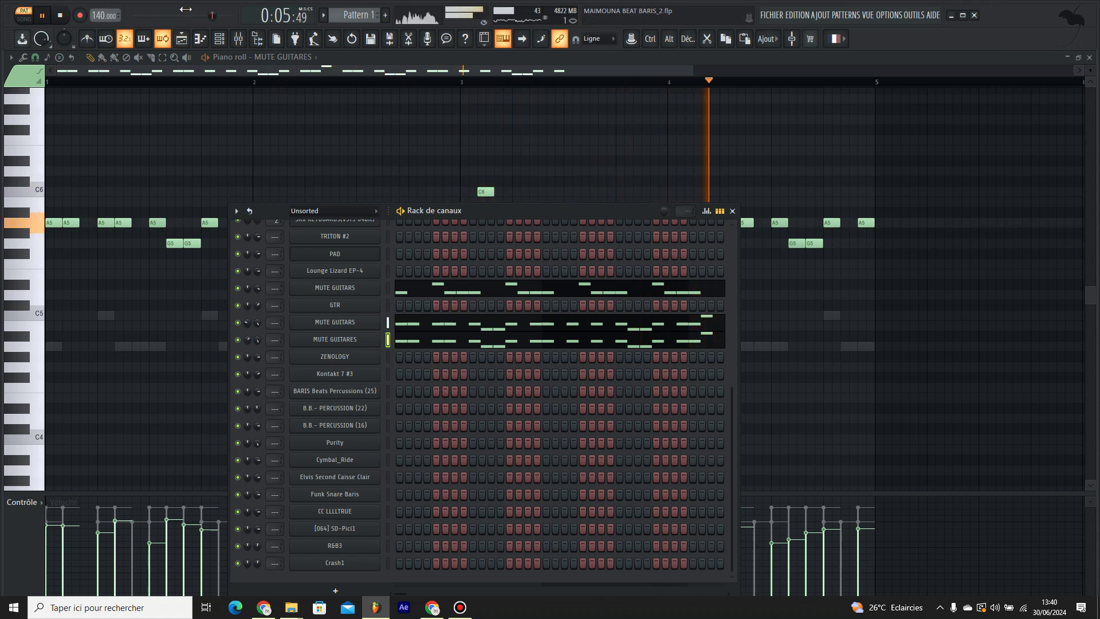
left_click(200, 41)
key("space")
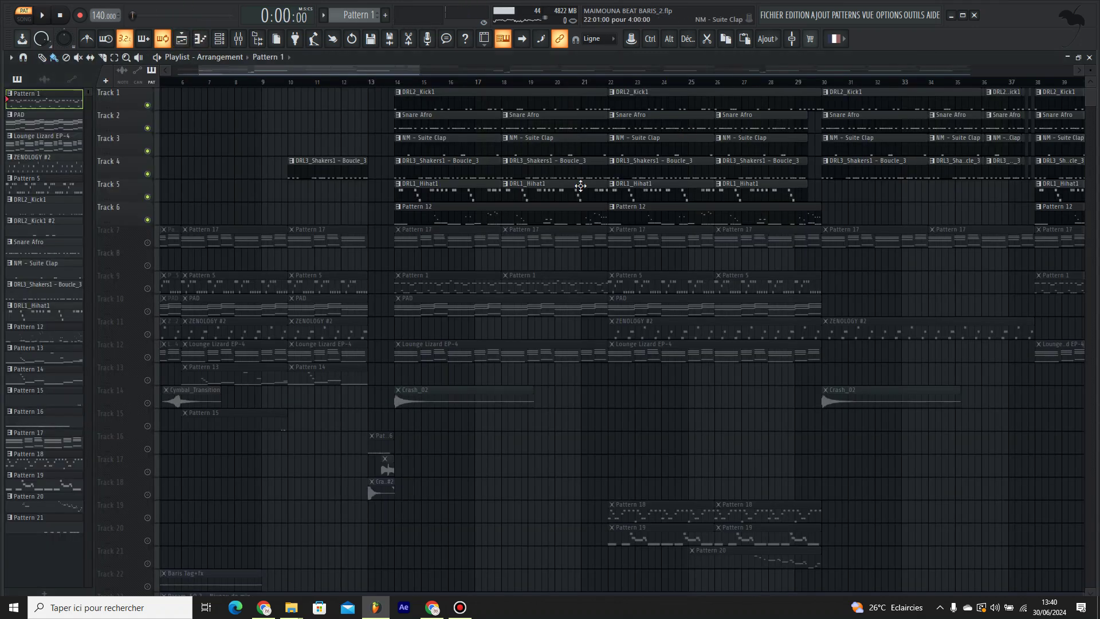
Step: Open Pattern 13 from Track 13 and examine its TRITON #2 notes in the piano roll during playback
scroll(414, 87, "down", 3)
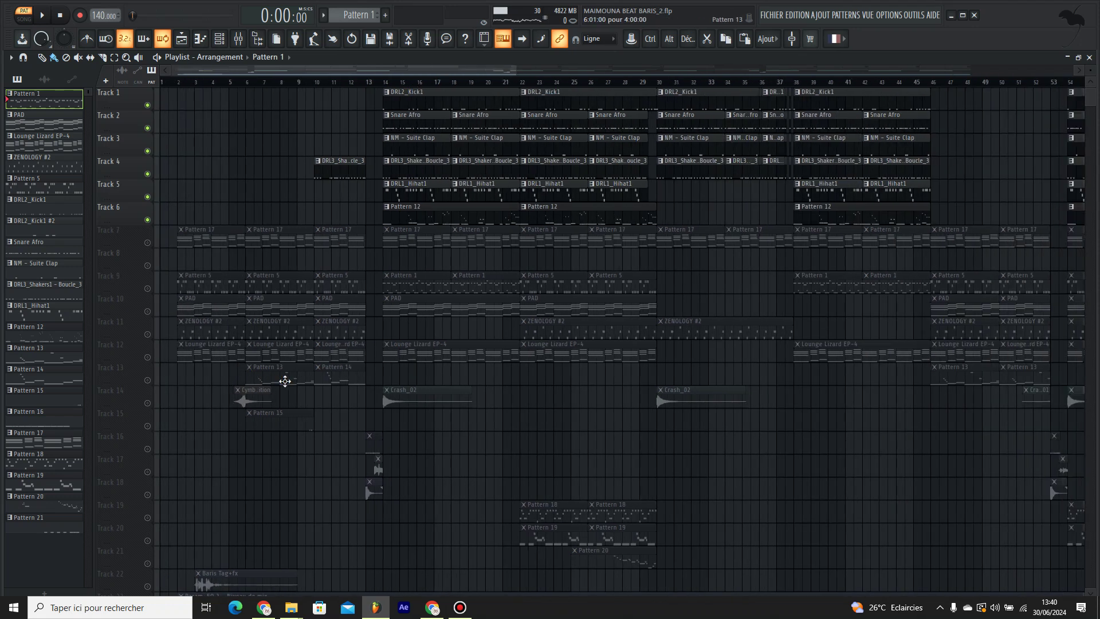
left_click(206, 44)
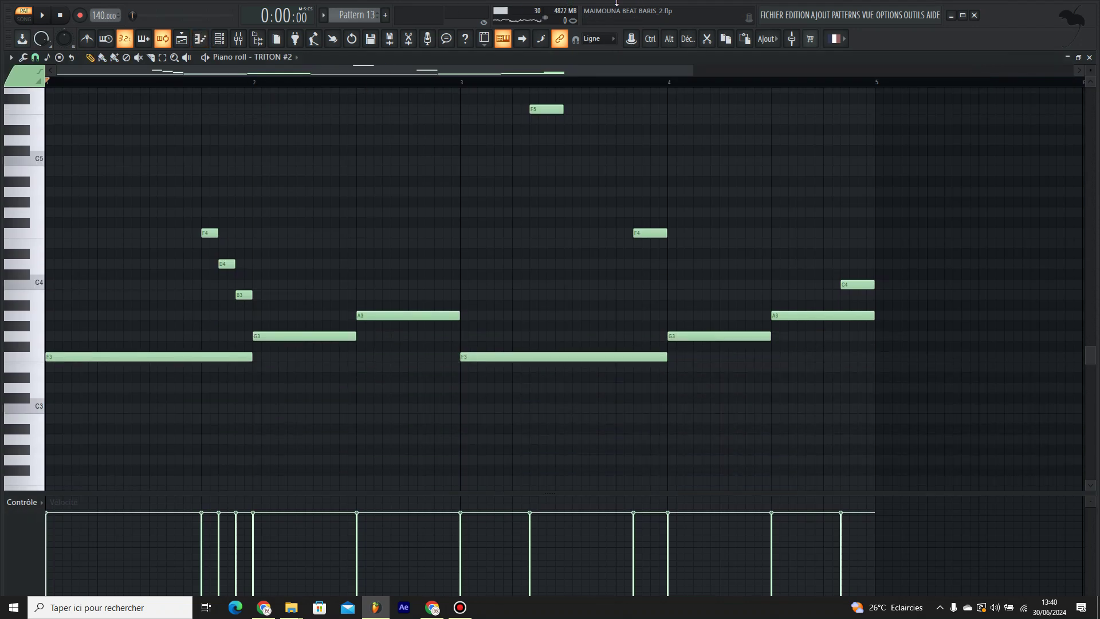
key("space")
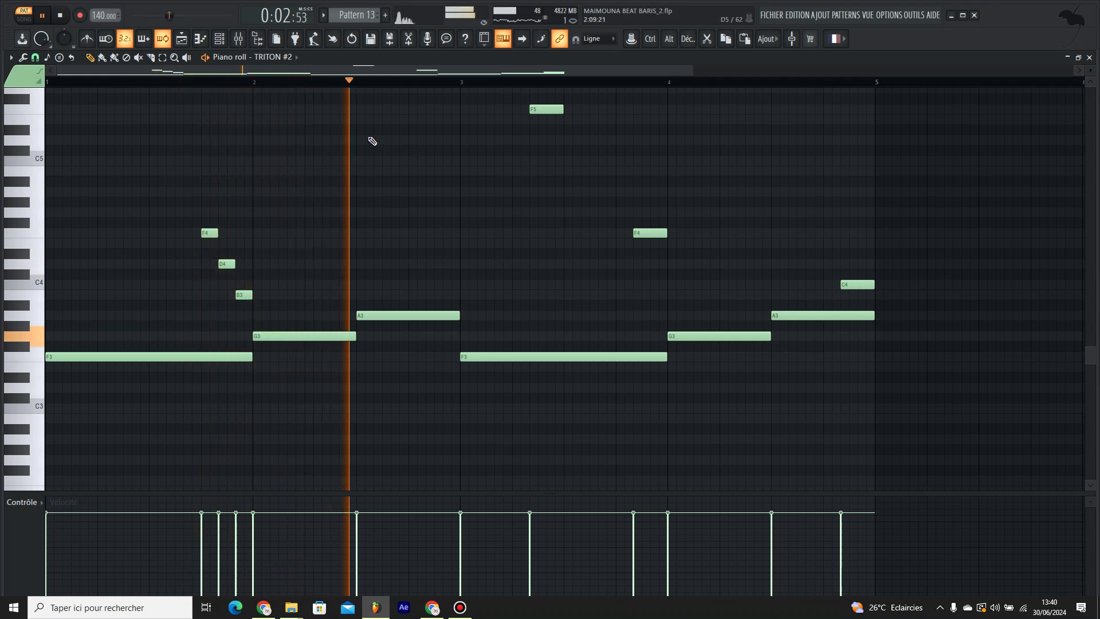
scroll(537, 187, "up", 2)
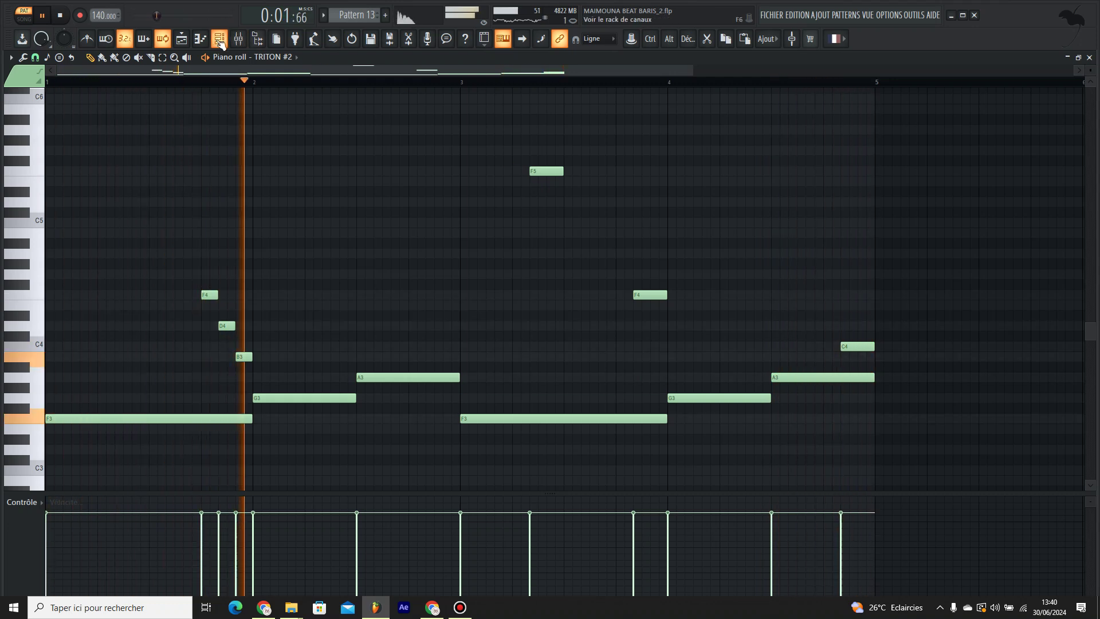
Step: View the TRITON #2 plugin's current sound and its program browser, and return to the playlist with playback stopped
left_click(220, 41)
left_click(322, 241)
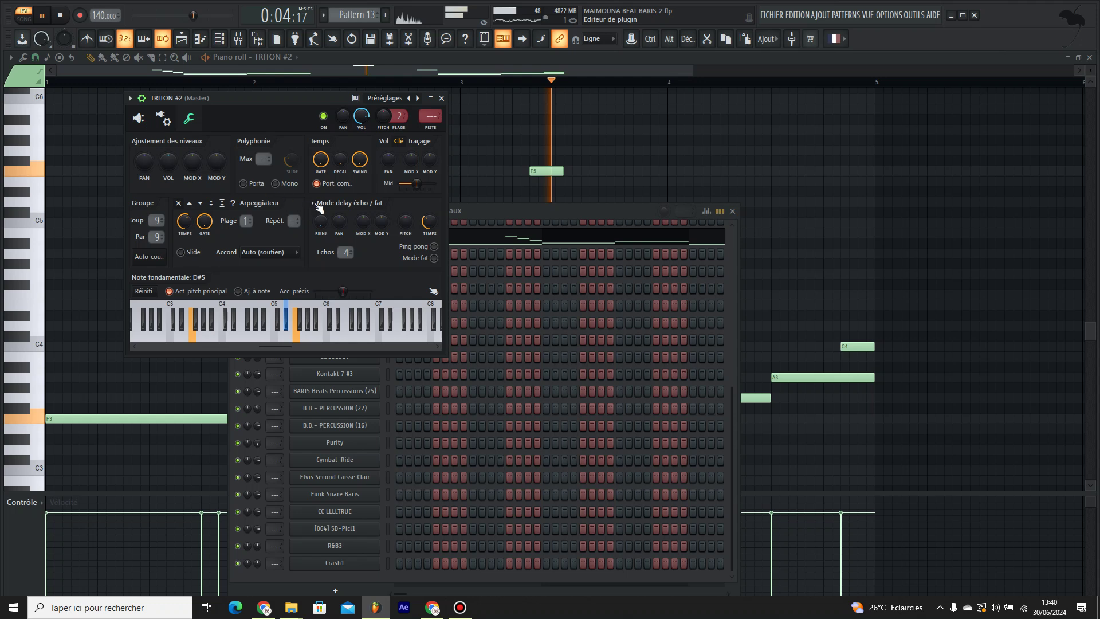
left_click(138, 118)
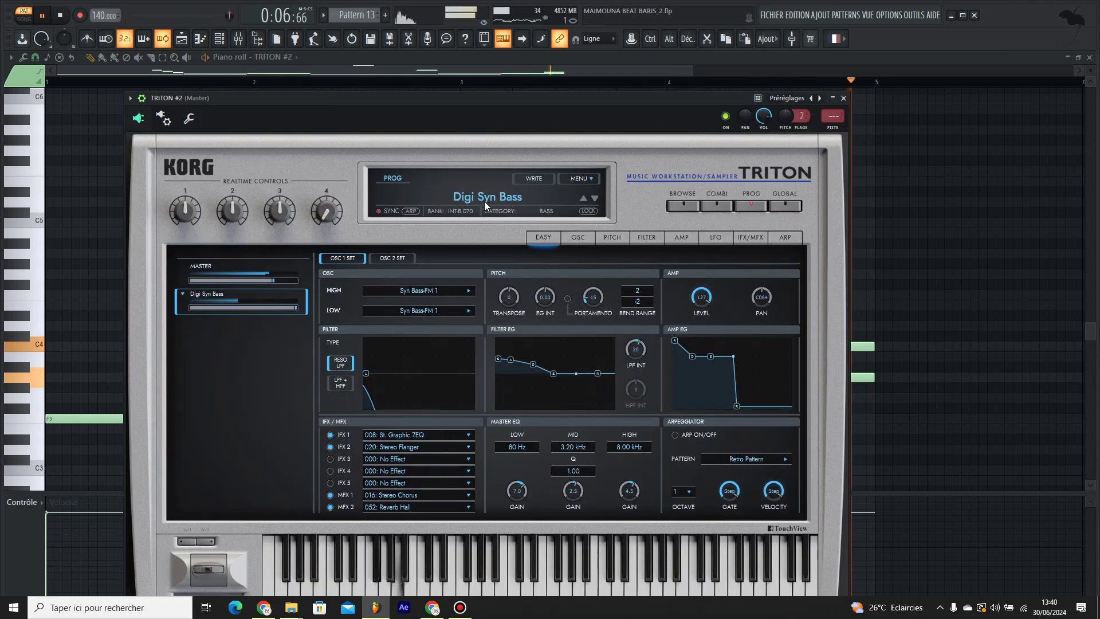
left_click(485, 199)
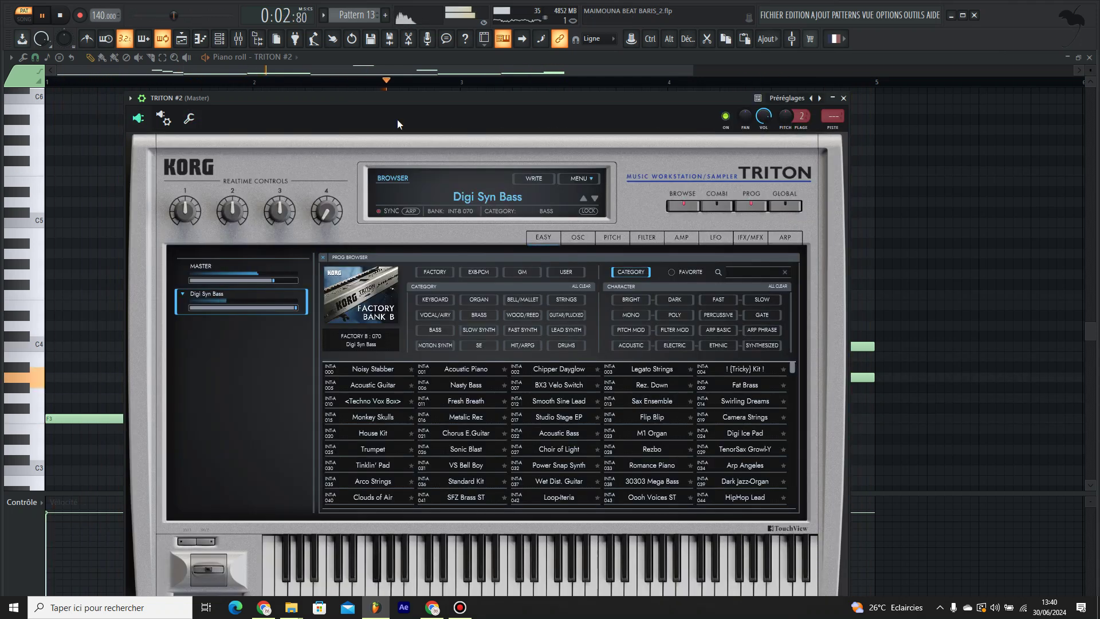
key("Escape")
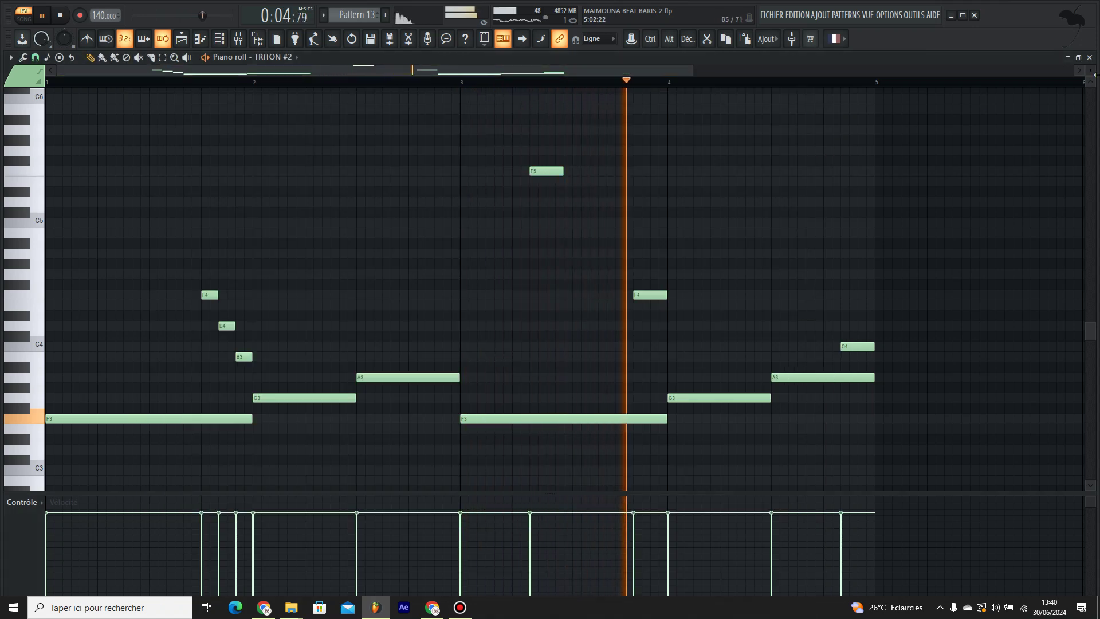
left_click(1089, 57)
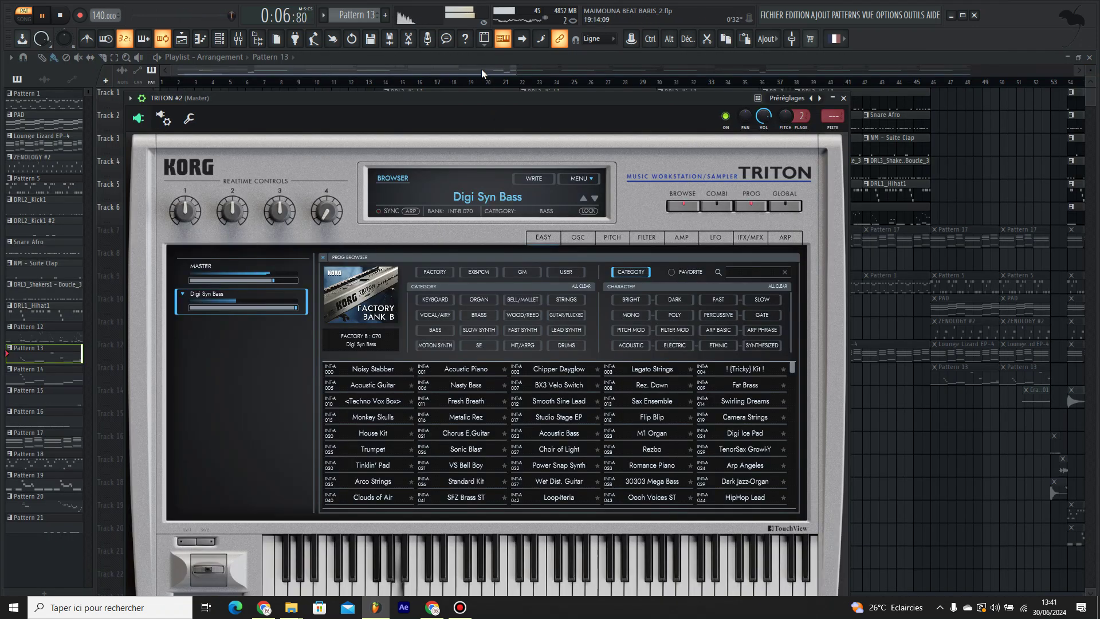
key("Escape")
key("space")
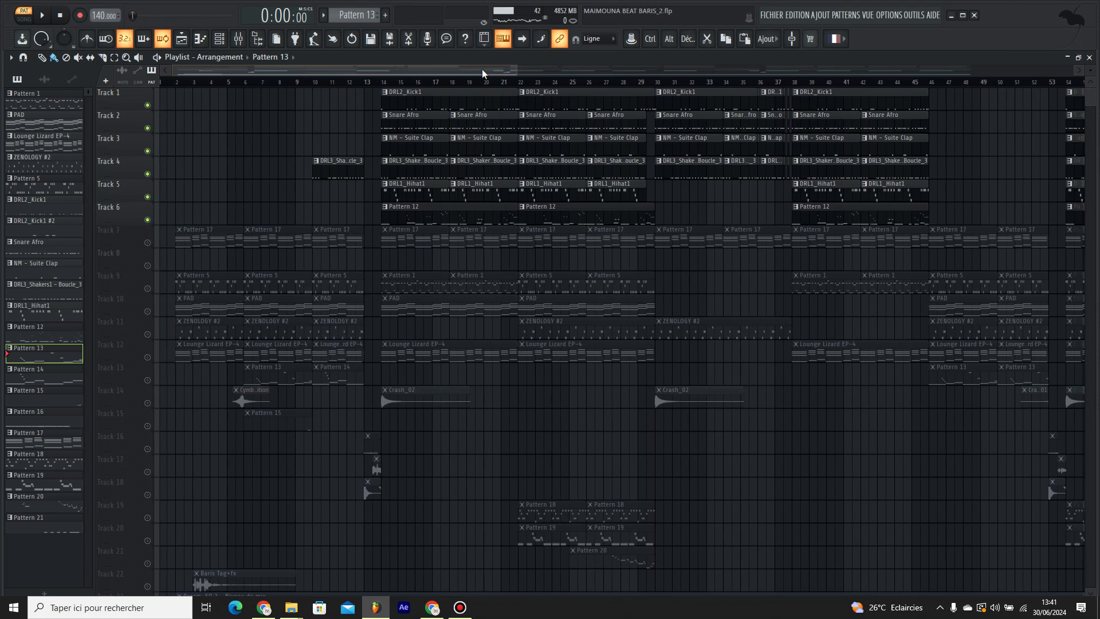
Step: Open Pattern 18 from Track 19 and examine its Kontakt 7 #3 notes in the piano roll during playback
scroll(371, 82, "down", 3)
scroll(484, 289, "down", 3)
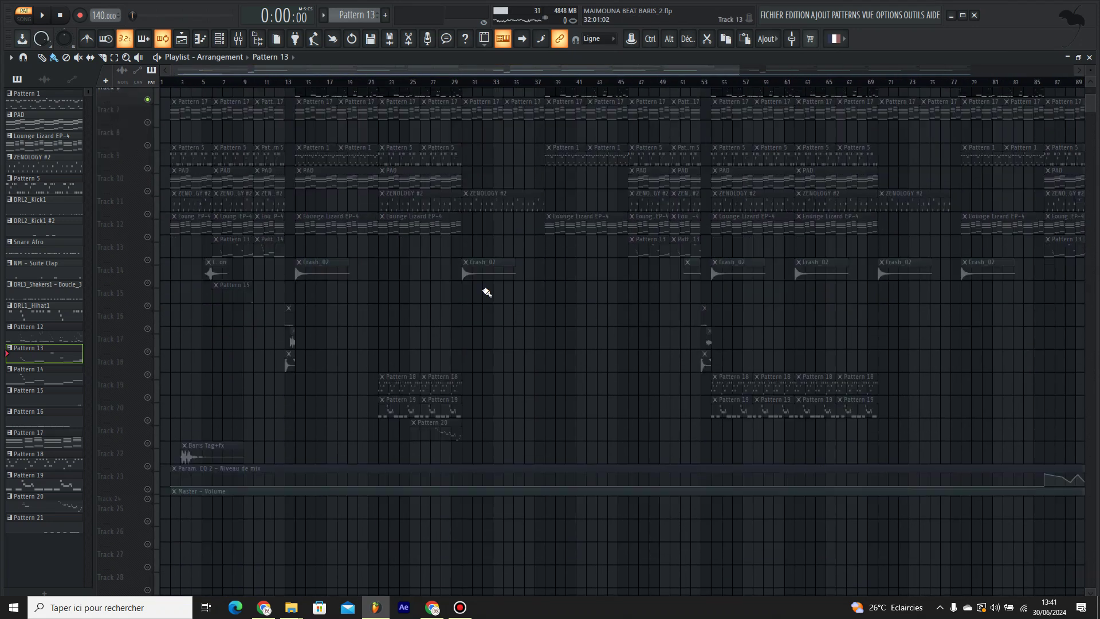
scroll(438, 86, "up", 6)
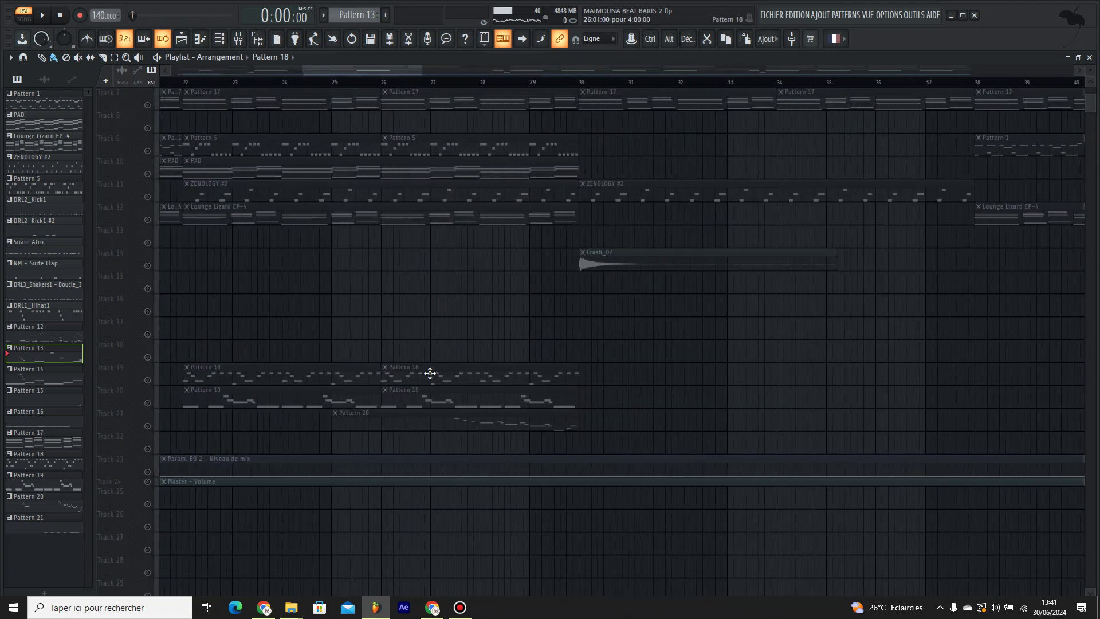
left_click(41, 15)
left_click(219, 38)
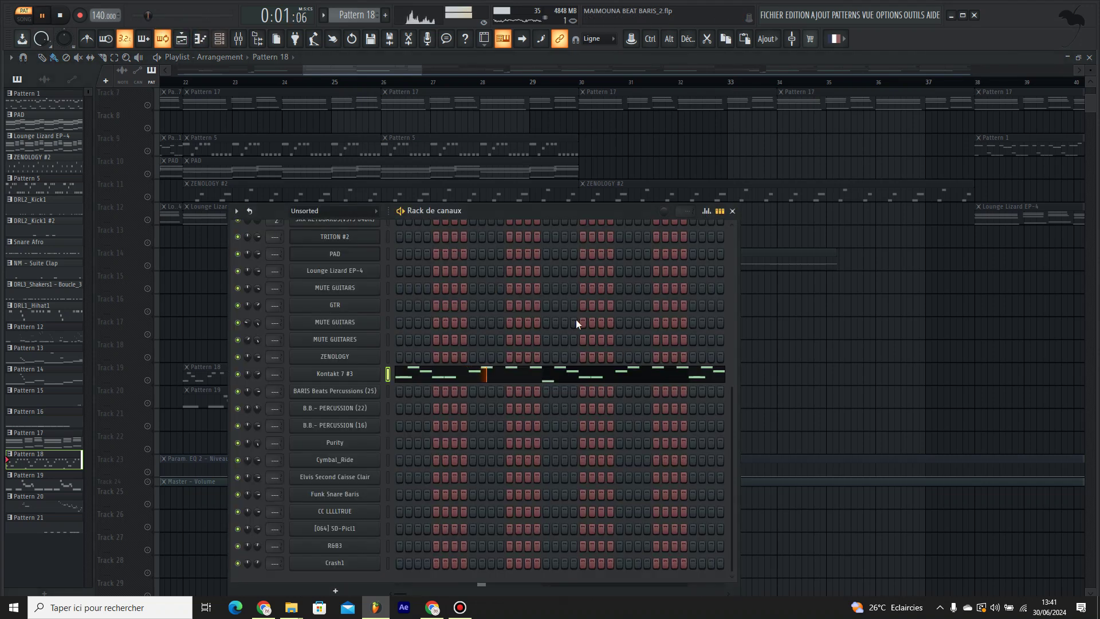
left_click(441, 373)
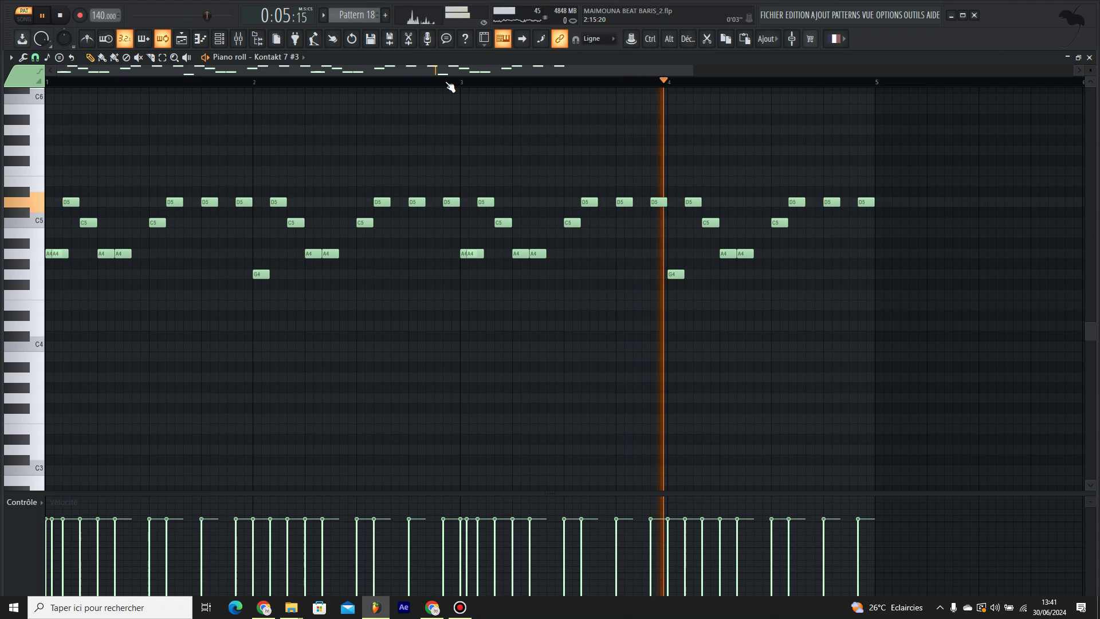
Step: Vary the velocities across the Kontakt 7 #3 notes in Pattern 18, and return to the stopped playlist
mouse_move(57, 523)
left_mouse_down()
mouse_move(555, 532)
mouse_move(475, 538)
mouse_move(415, 531)
mouse_move(417, 520)
mouse_move(736, 525)
mouse_move(687, 536)
mouse_move(860, 523)
left_mouse_up()
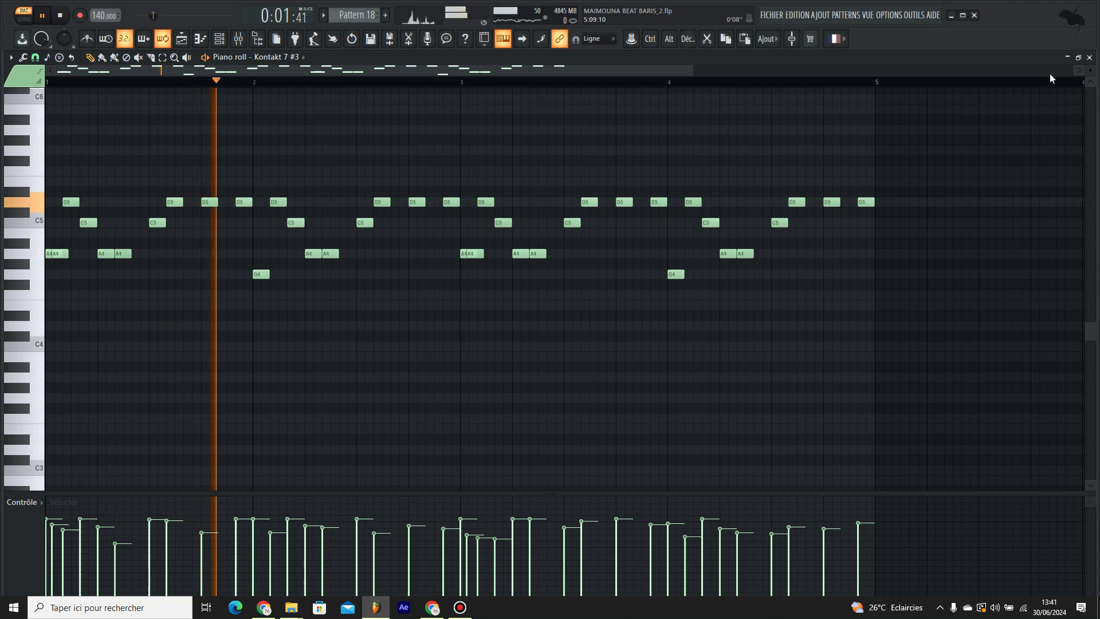
left_click(1089, 57)
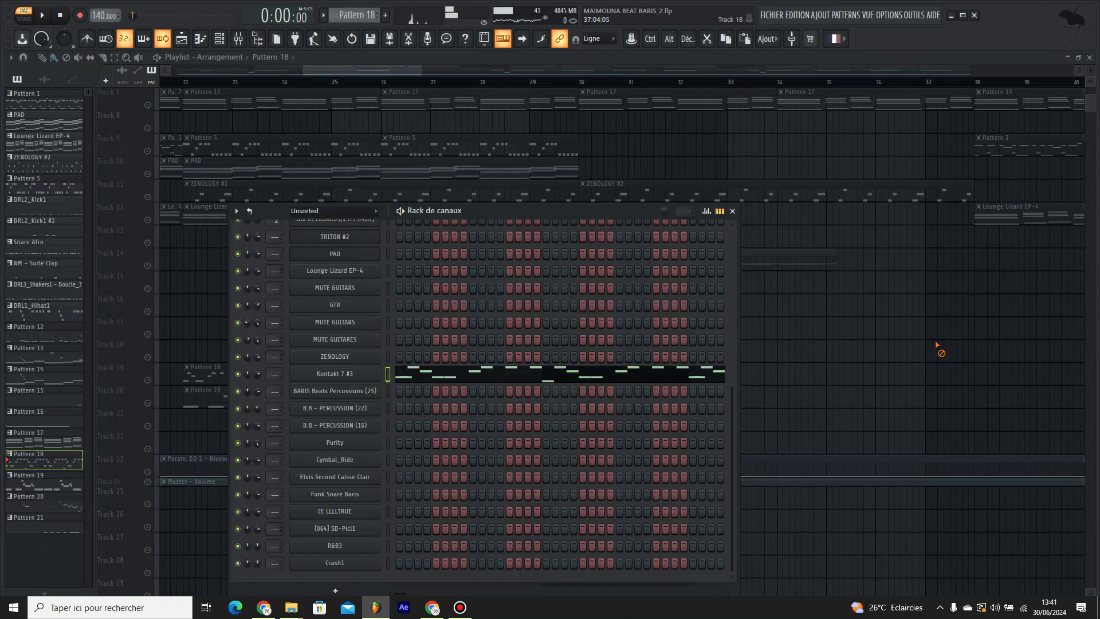
right_click(936, 345)
Step: Enable Track 20 on its own, and restore all the playlist tracks
left_click(149, 404)
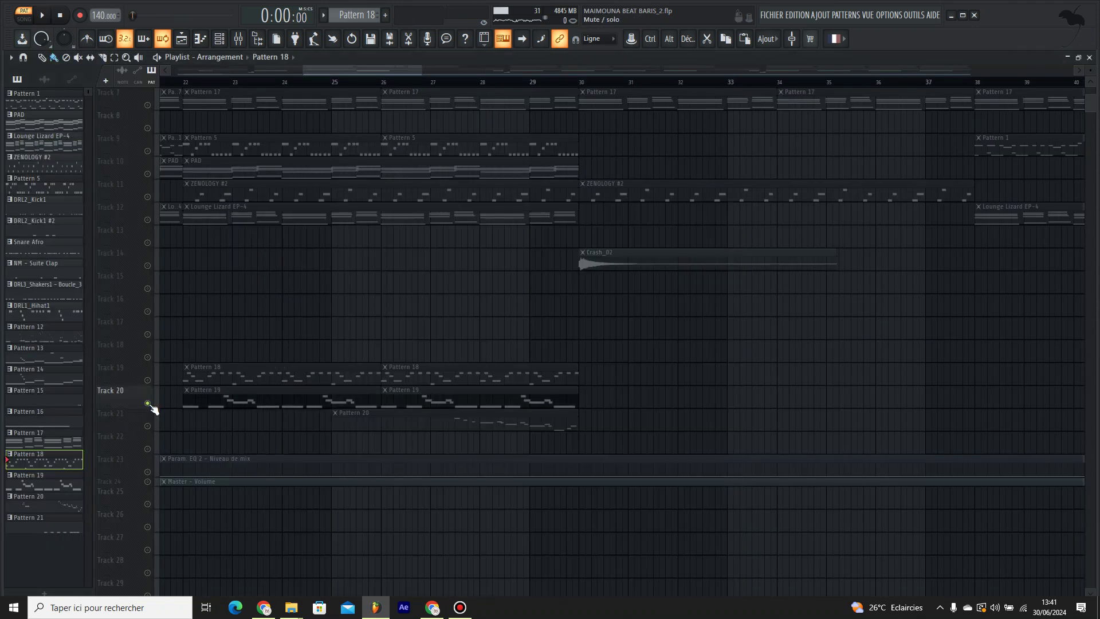
right_click(148, 403)
scroll(475, 84, "down", 6)
scroll(475, 86, "down", 3)
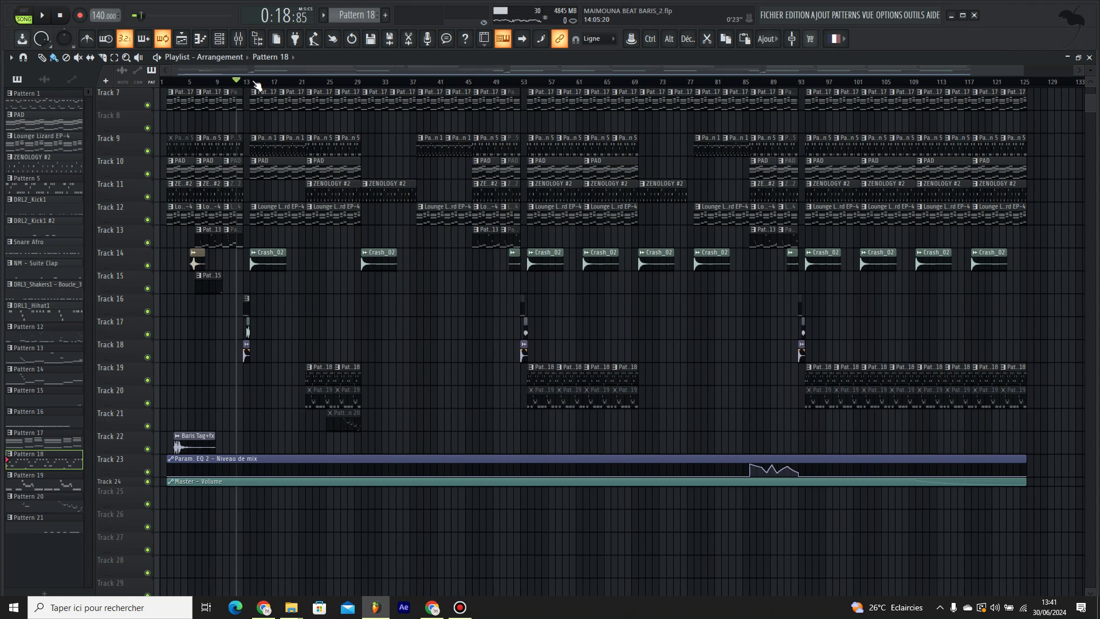
Step: Audition the arrangement from the section starting at bar 30
scroll(257, 84, "up", 3)
scroll(719, 173, "up", 5)
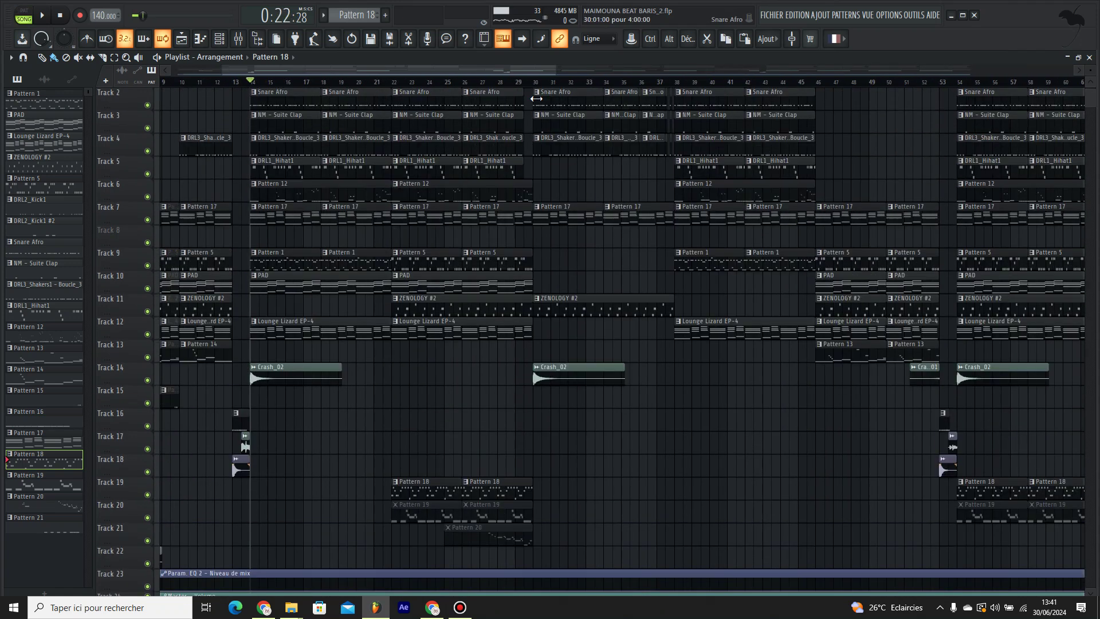
key("space")
left_click(535, 84)
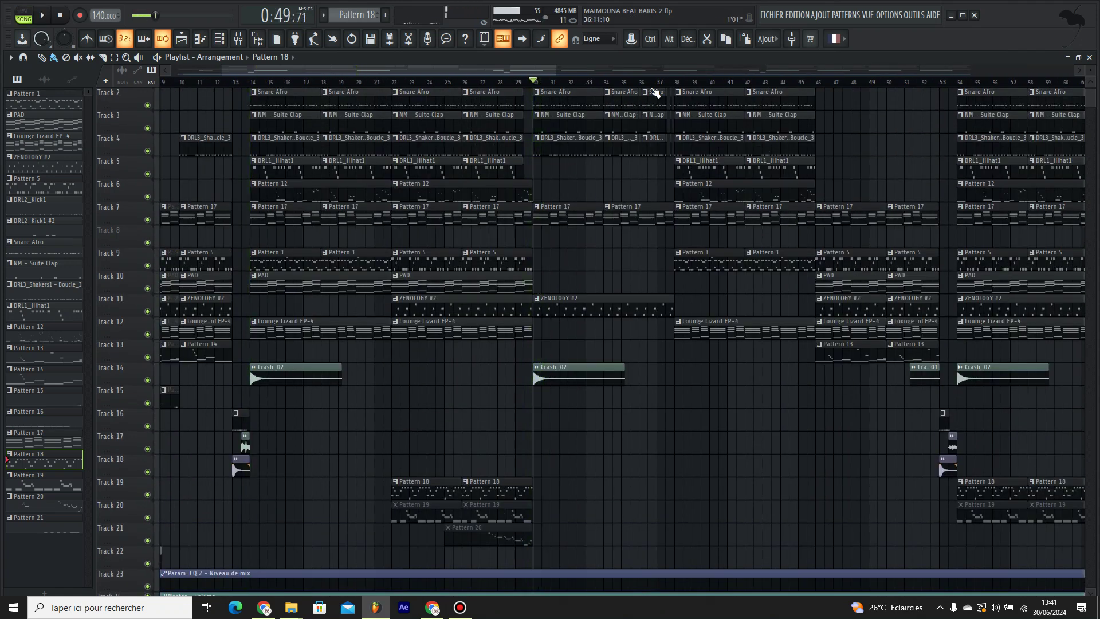
Step: Play and examine the cuts in the kick, snare, clap and shaker clips leading into bar 38
scroll(724, 91, "up", 3)
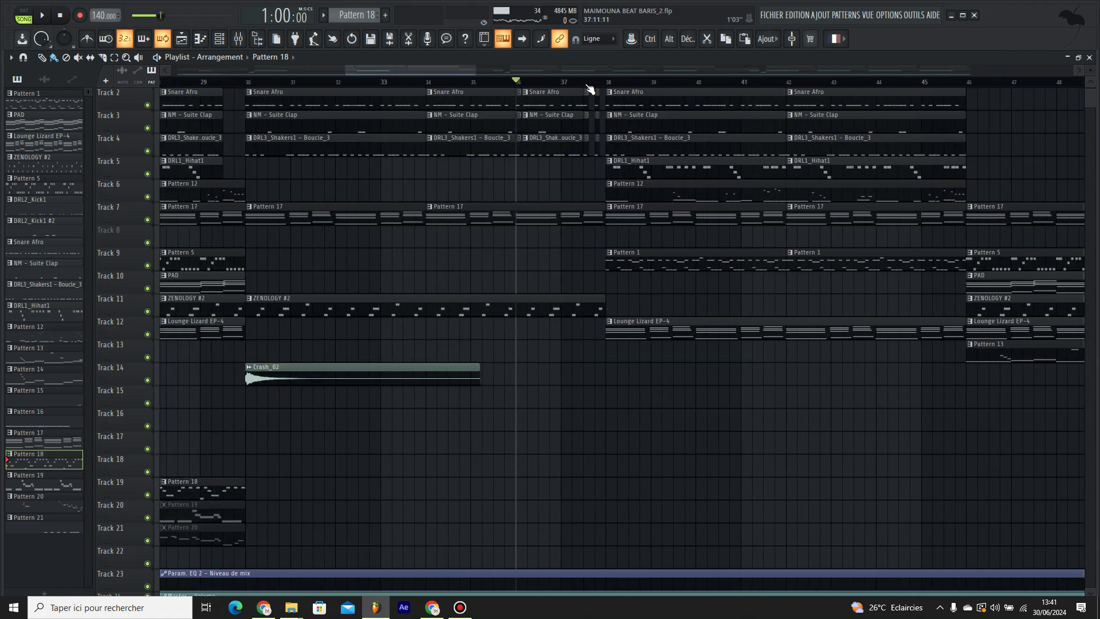
scroll(609, 87, "up", 6)
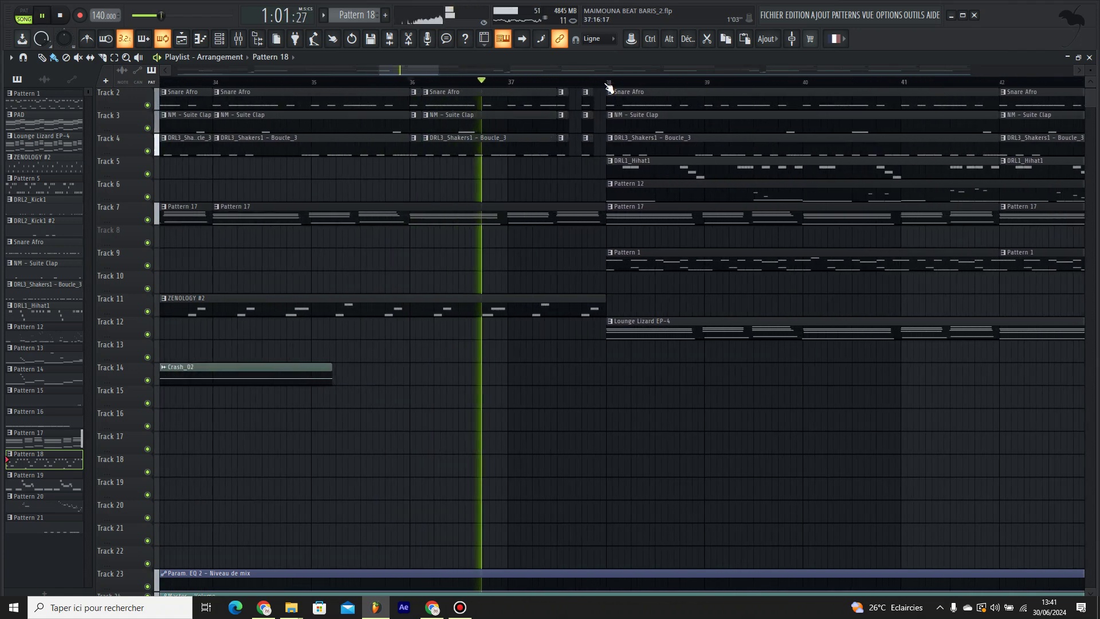
scroll(606, 85, "up", 1)
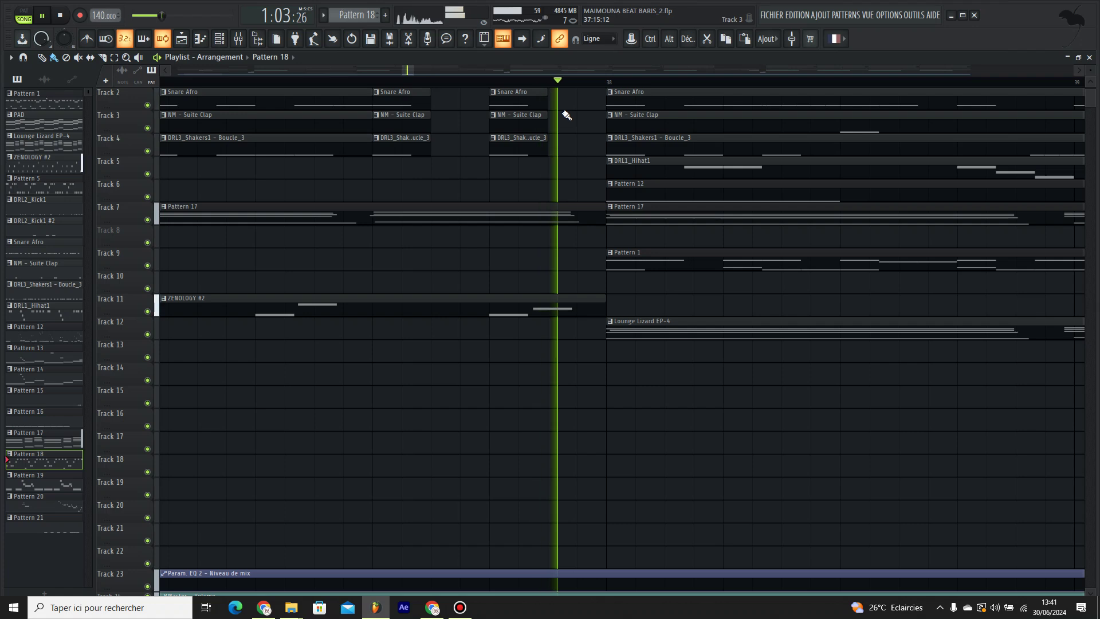
scroll(563, 111, "up", 1)
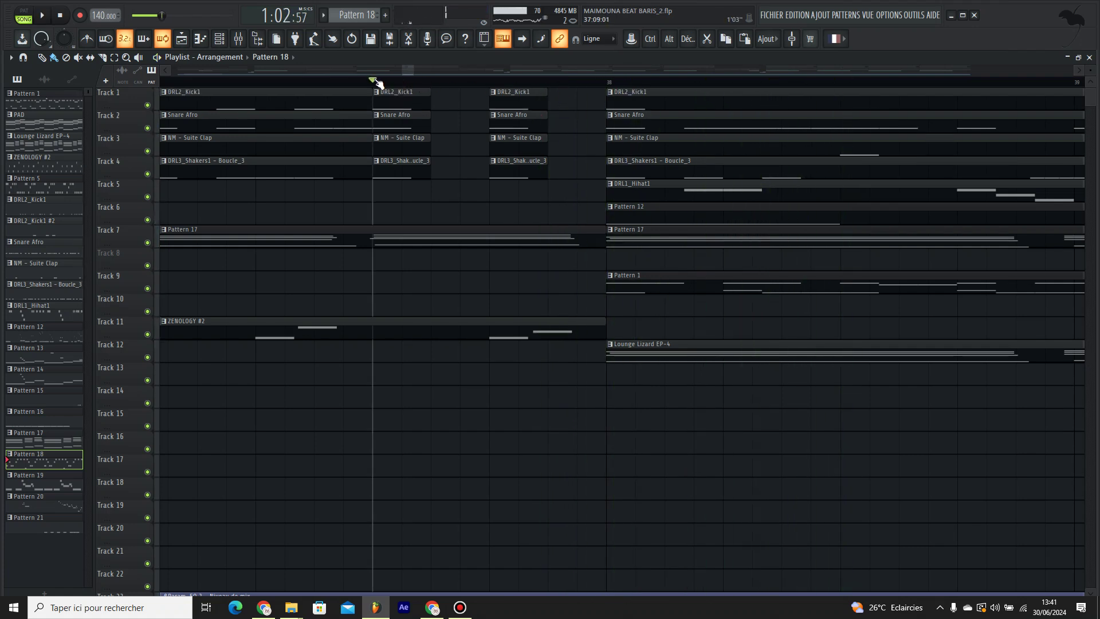
scroll(378, 83, "down", 7)
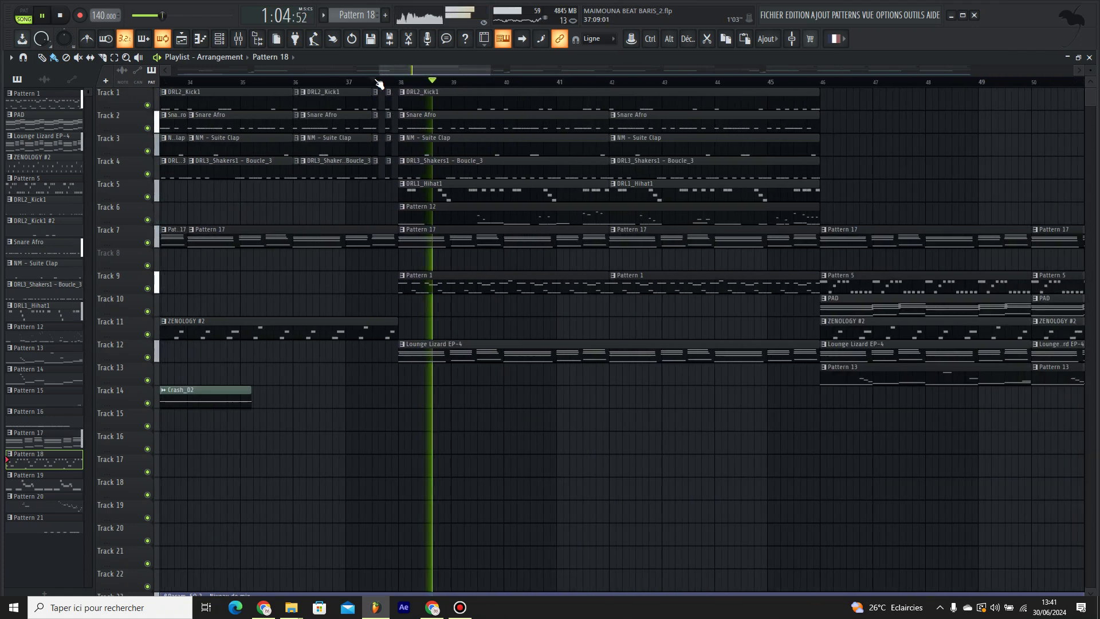
scroll(378, 83, "down", 5)
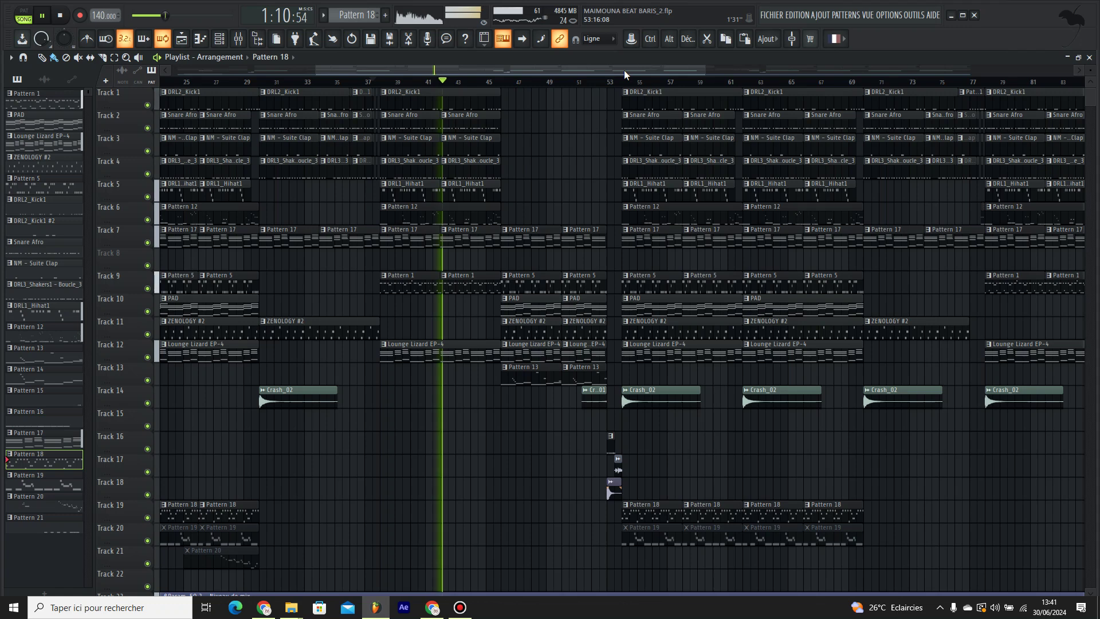
Step: Audition the Pattern 21 kick variation and the chopped drum clips leading into bar 78
left_click_drag(632, 70, 748, 74)
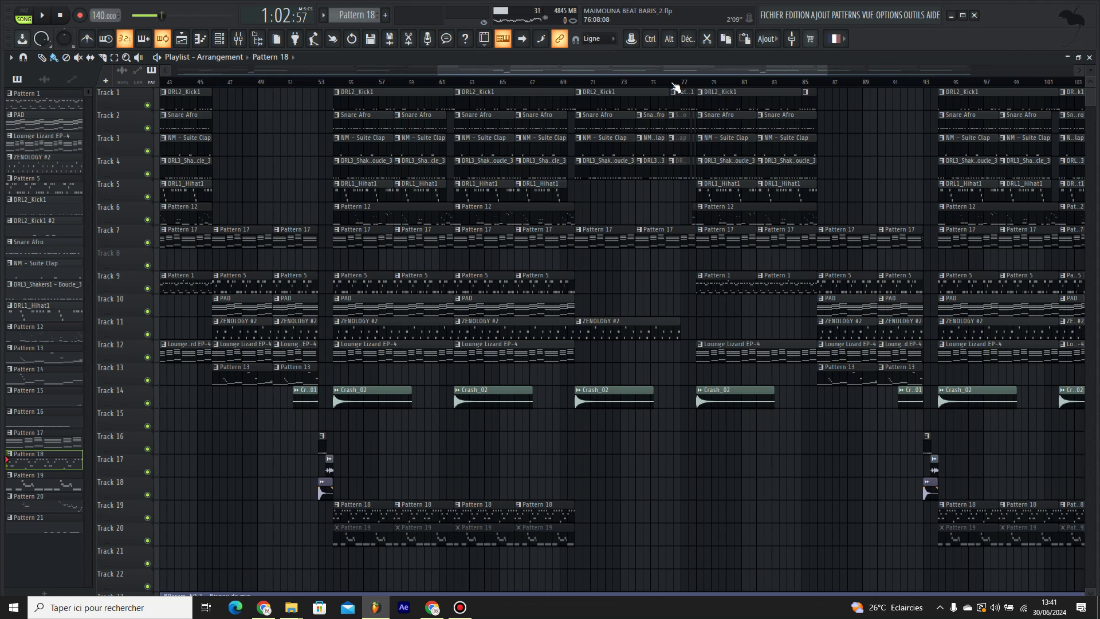
scroll(729, 86, "up", 10)
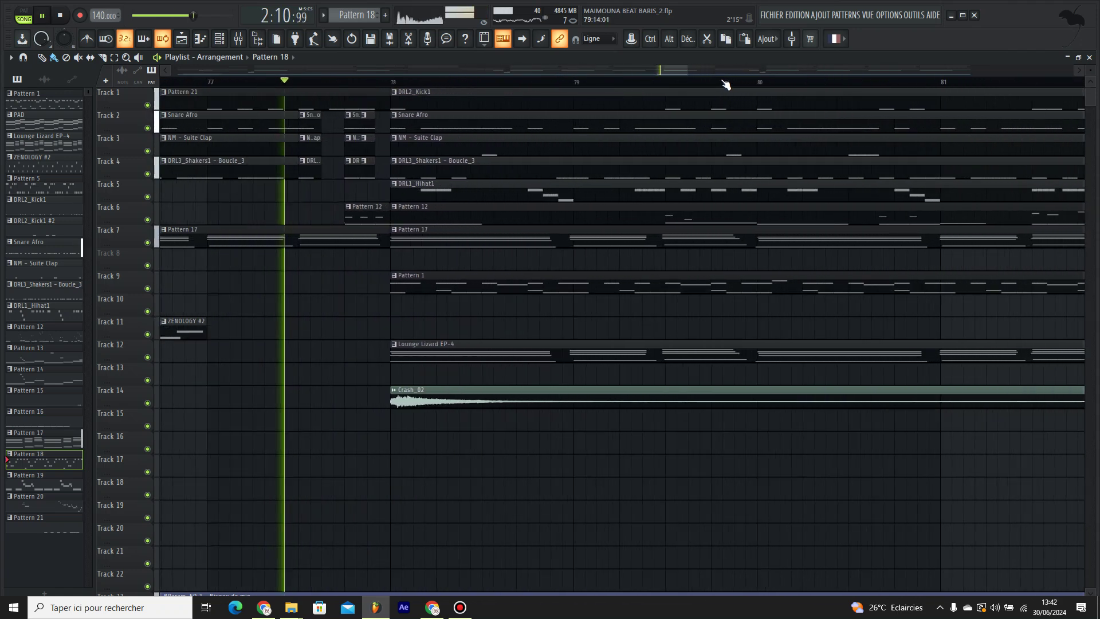
scroll(726, 85, "down", 2)
key("space")
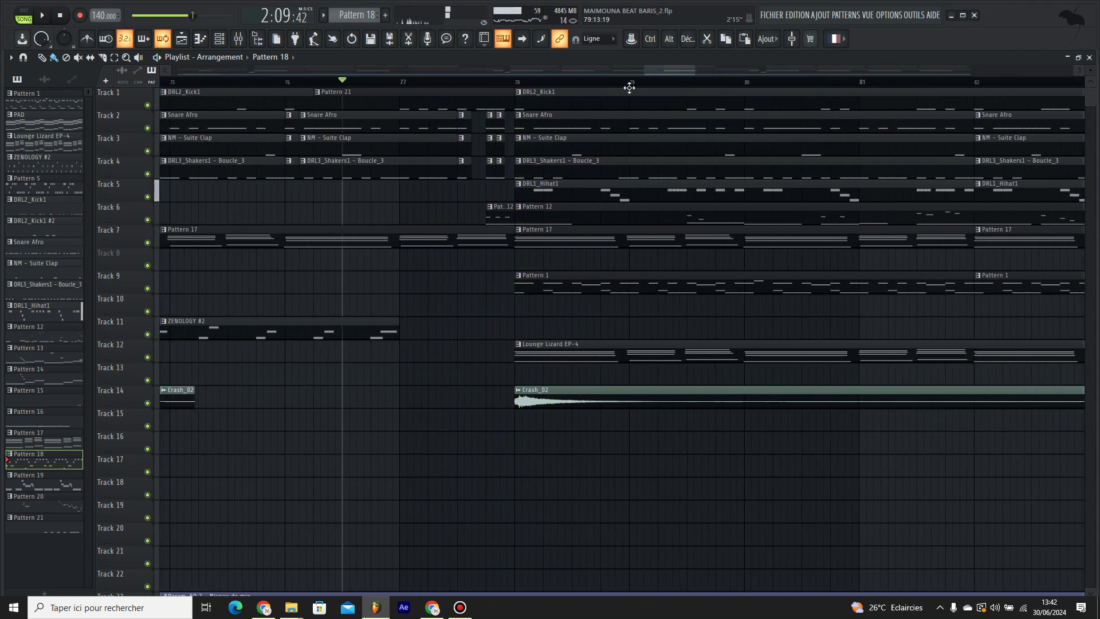
Step: Solo Track 6 with Track 1 alongside to examine the short Pattern 12 clip before bar 78, and restore all tracks
right_click(148, 219)
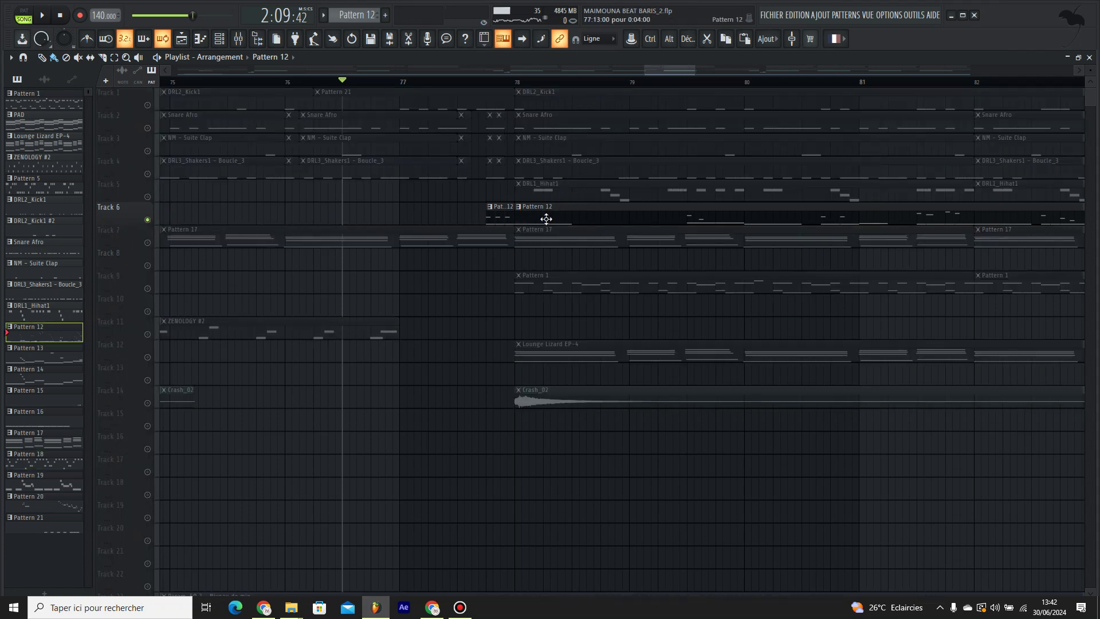
scroll(577, 91, "down", 5)
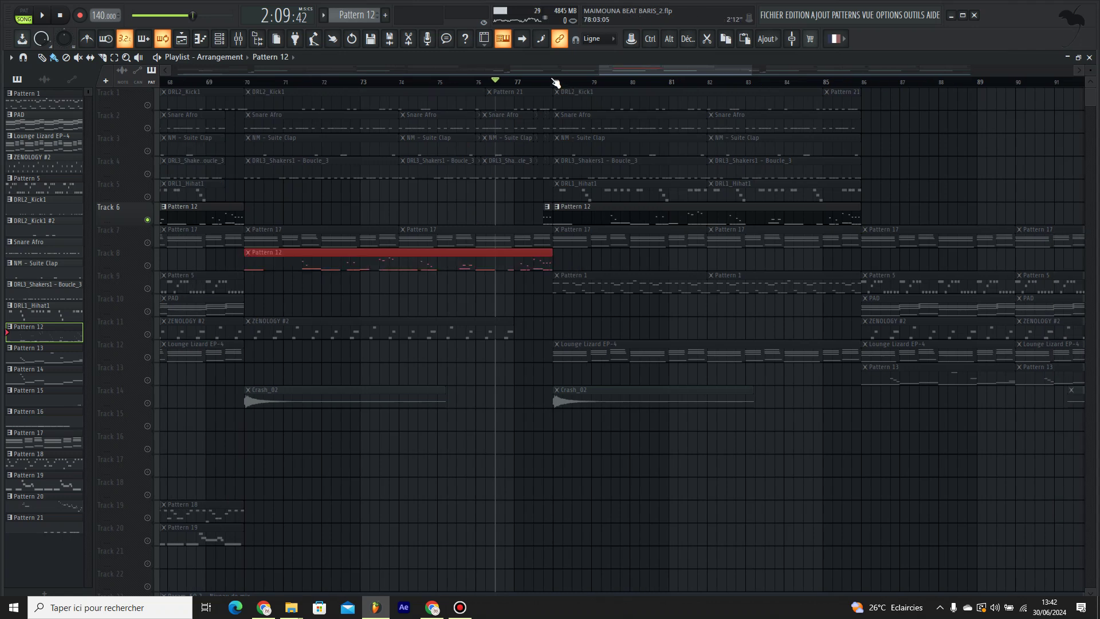
scroll(554, 83, "up", 5)
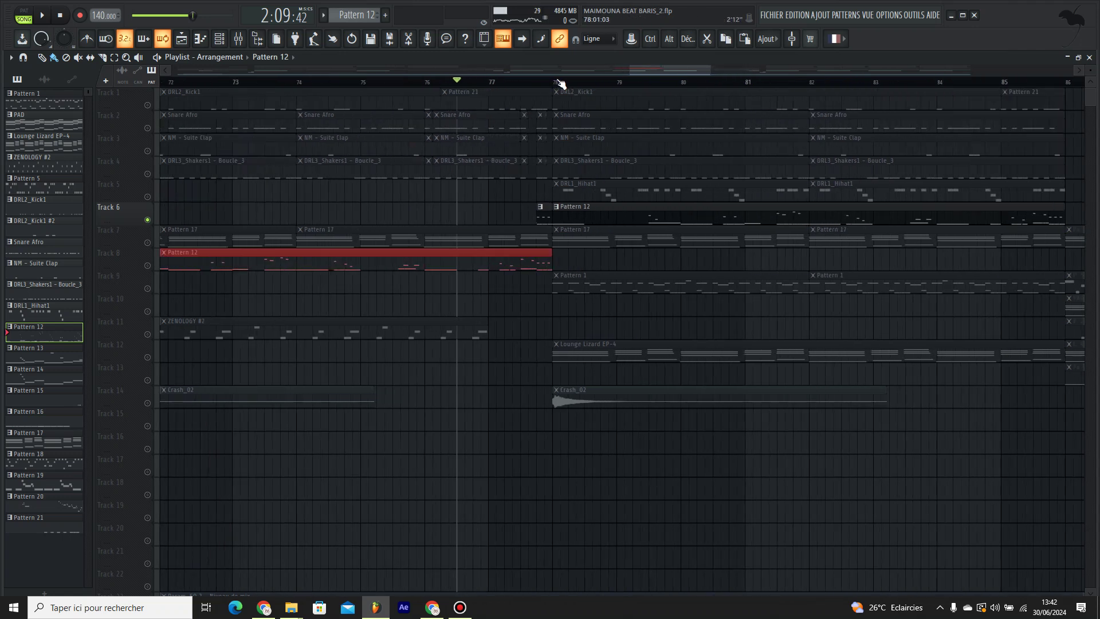
left_click(149, 105)
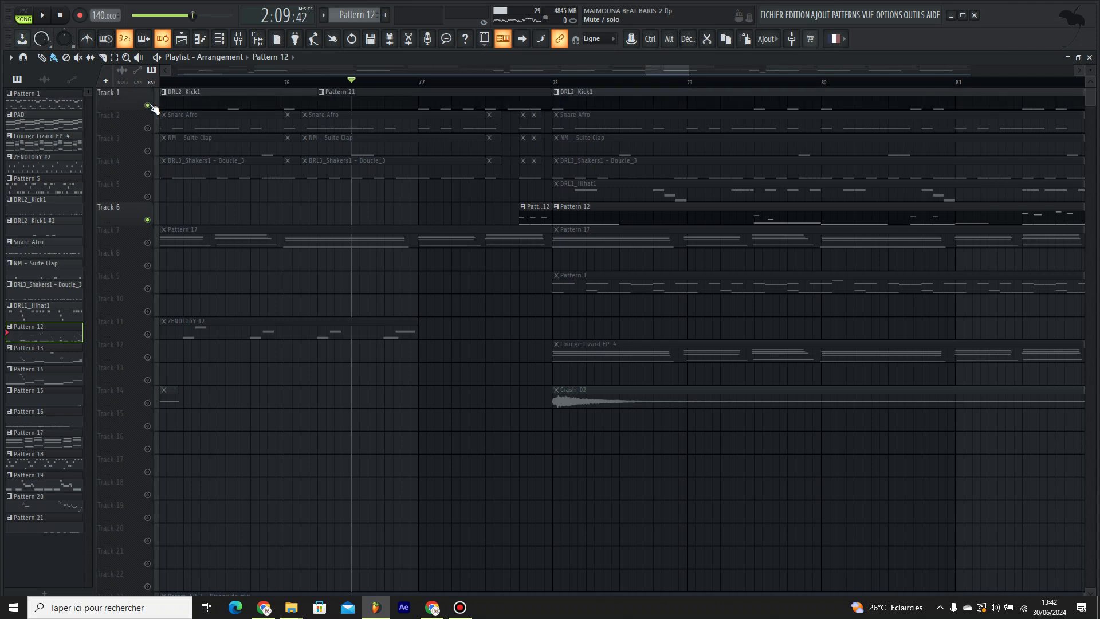
right_click(150, 106)
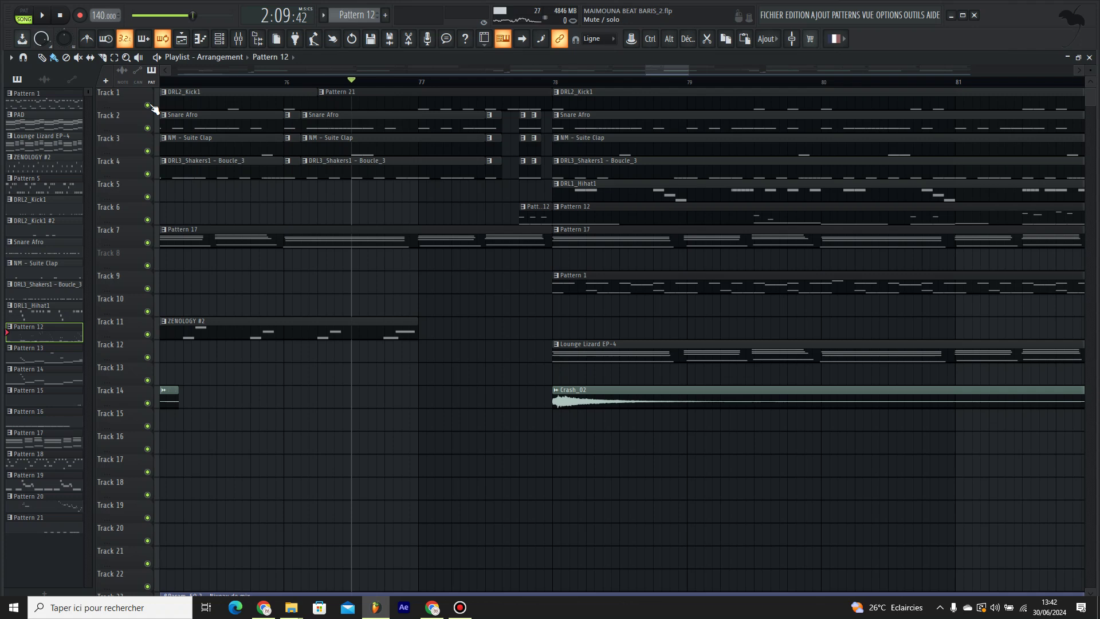
Step: Play the full mix through the transition into bar 78, review the following sections, and stop playback
key("space")
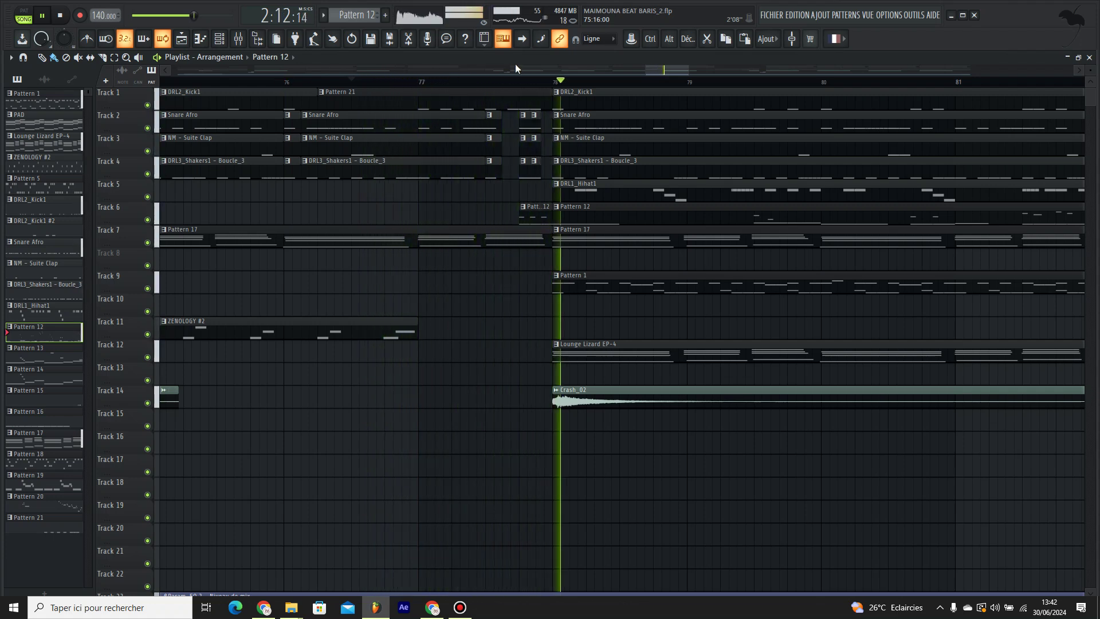
scroll(521, 73, "down", 5)
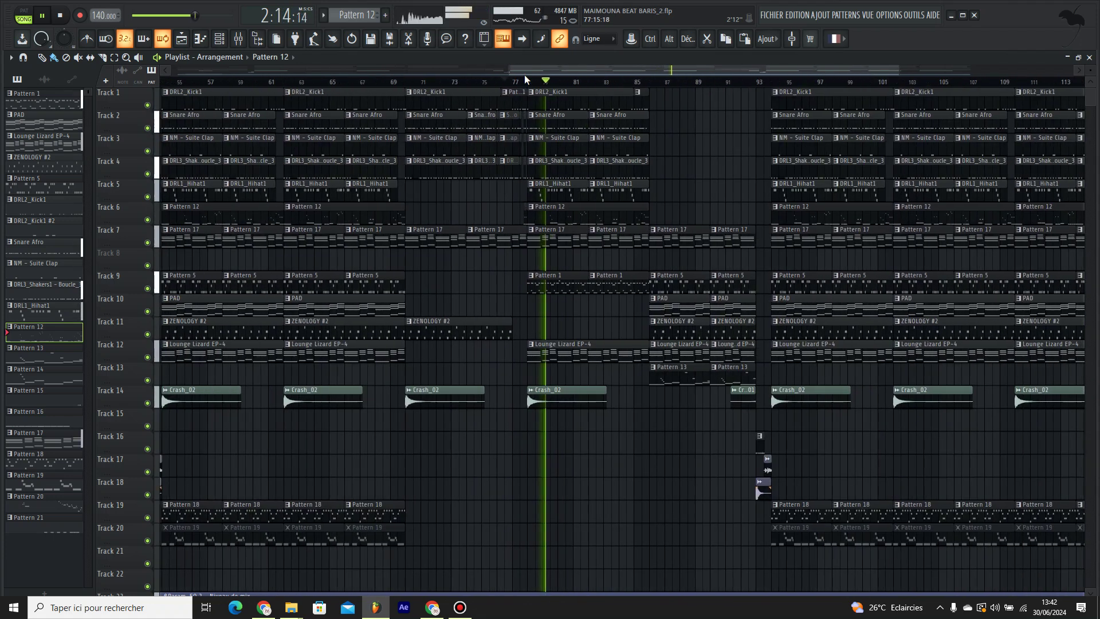
scroll(735, 85, "down", 1)
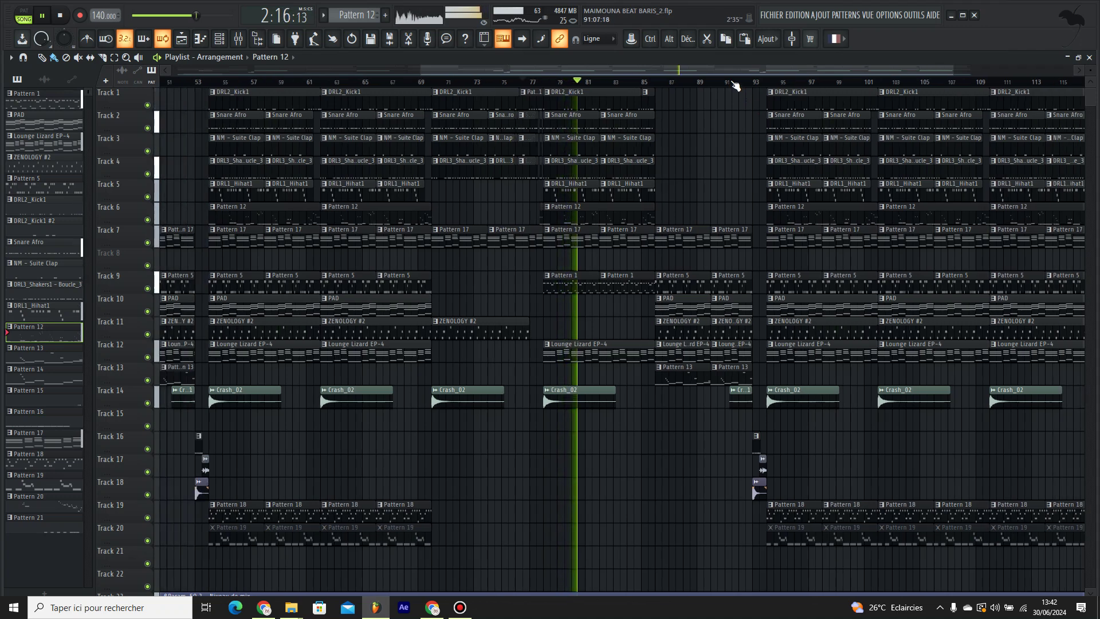
scroll(735, 85, "down", 2)
scroll(736, 84, "down", 2)
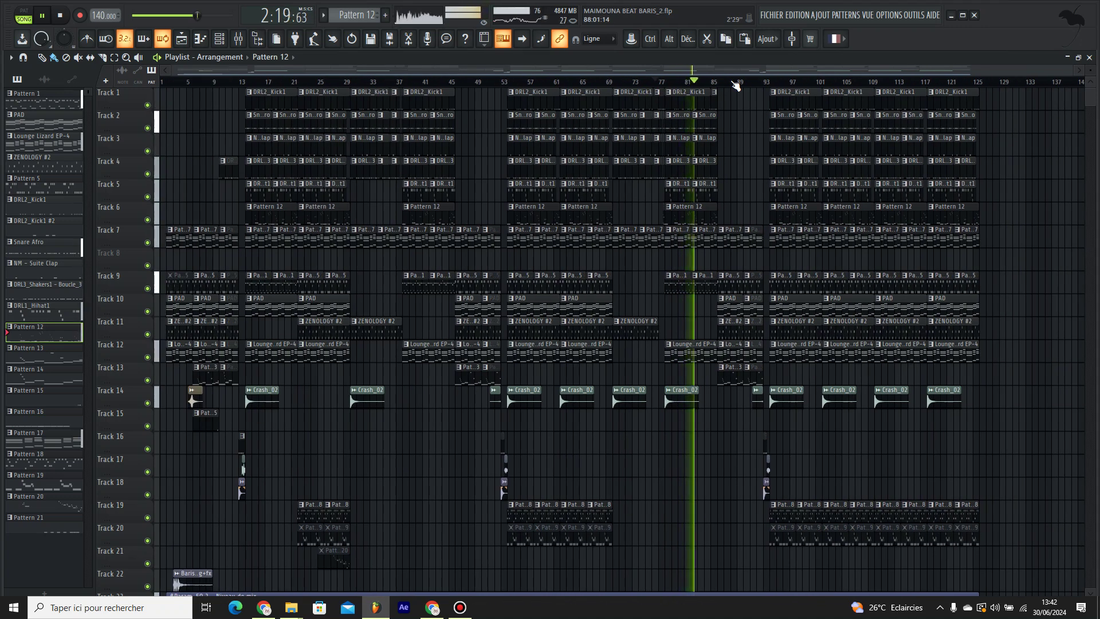
key("space")
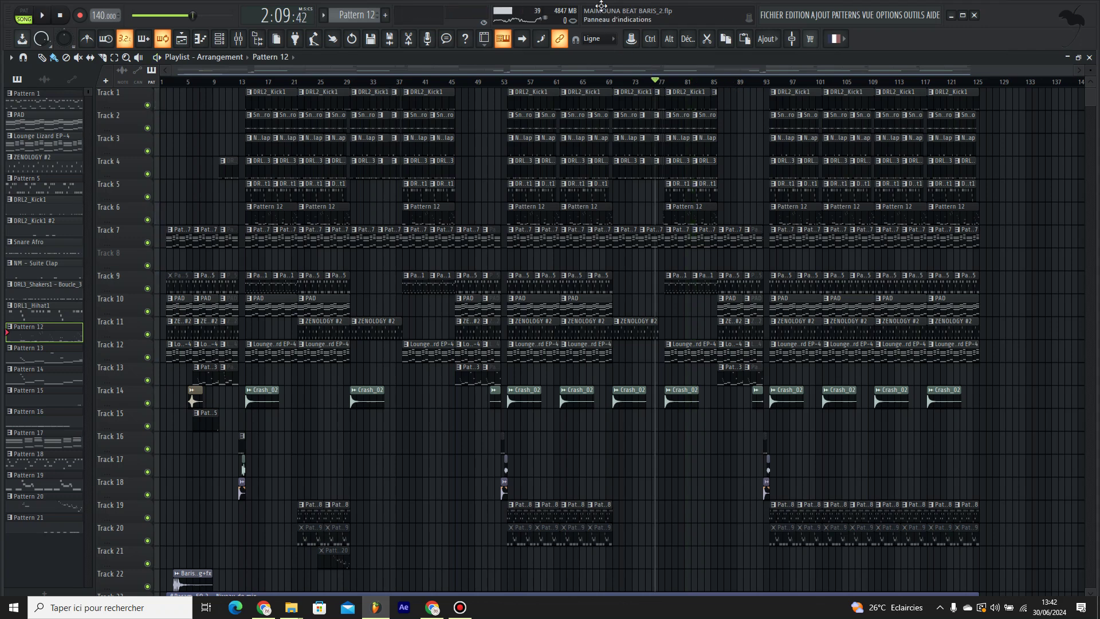
Step: Look over the whole arrangement down to the automation tracks, and briefly audition it from just before bar 38
mouse_move(559, 5)
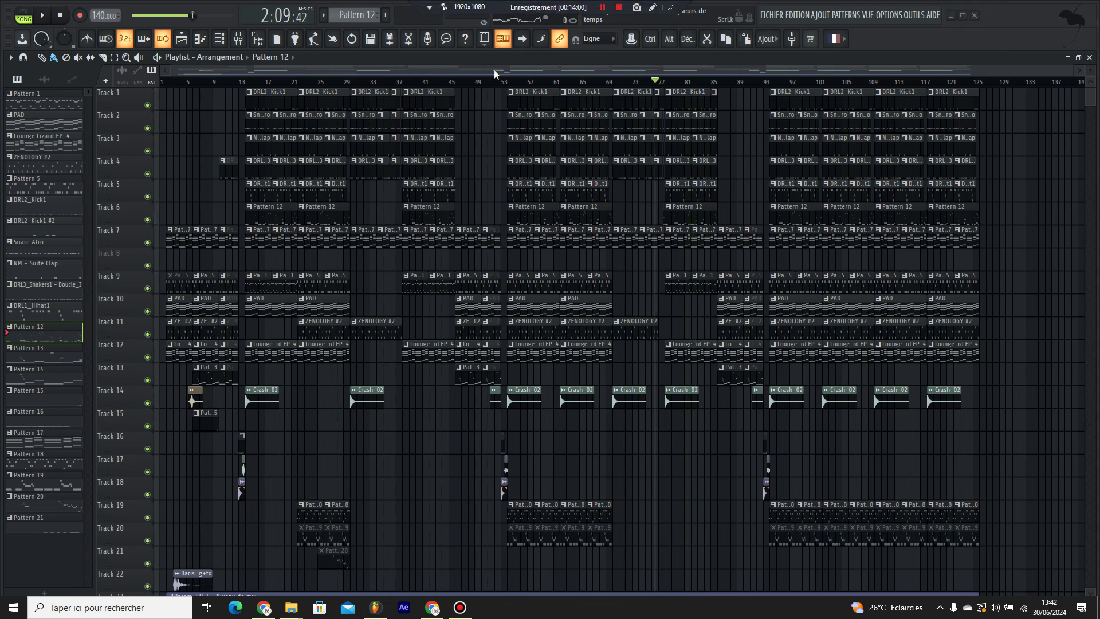
scroll(326, 103, "down", 5)
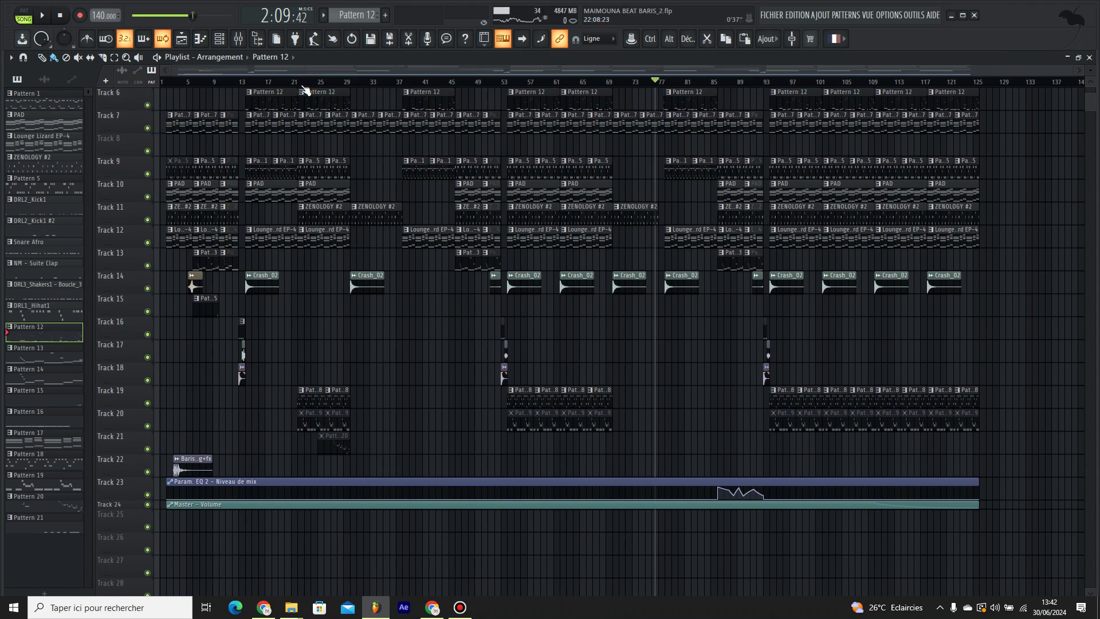
scroll(305, 90, "up", 6)
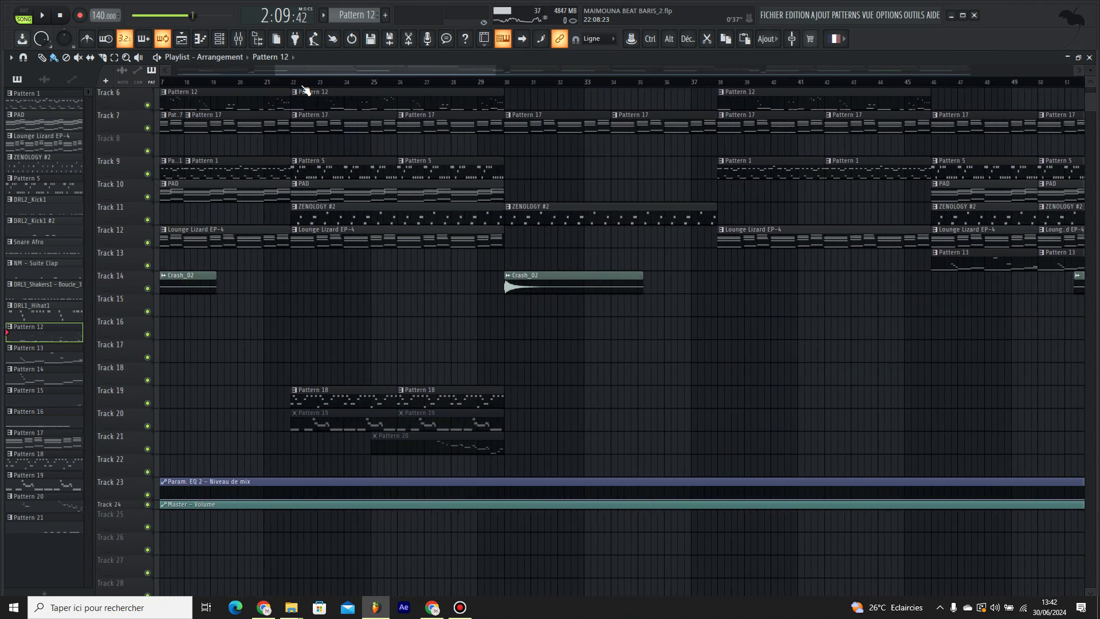
scroll(308, 91, "down", 5)
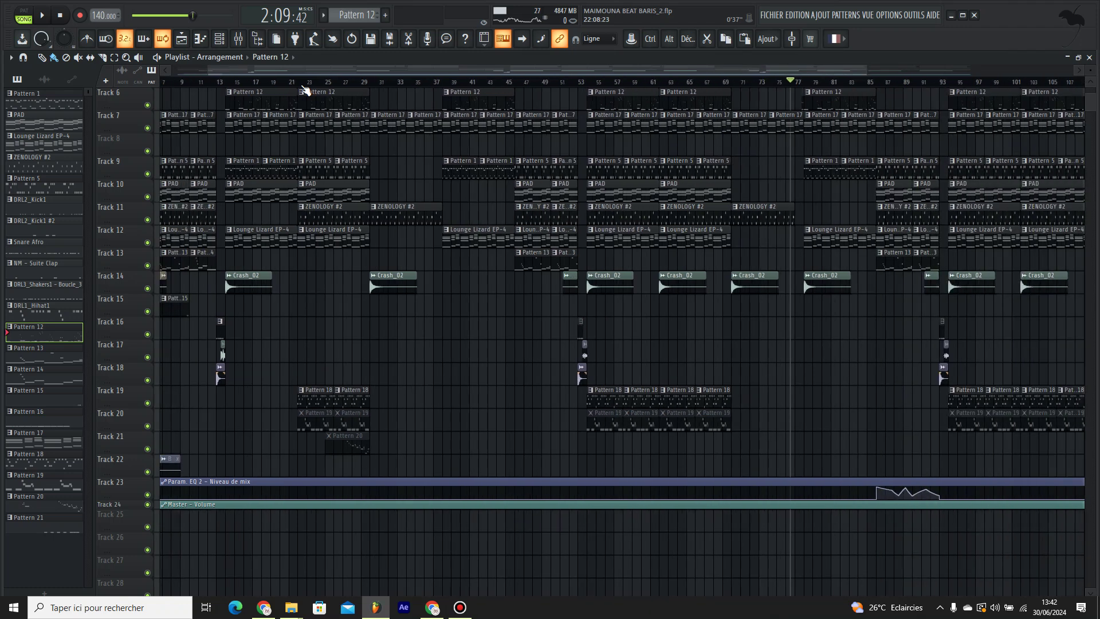
scroll(724, 241, "up", 5)
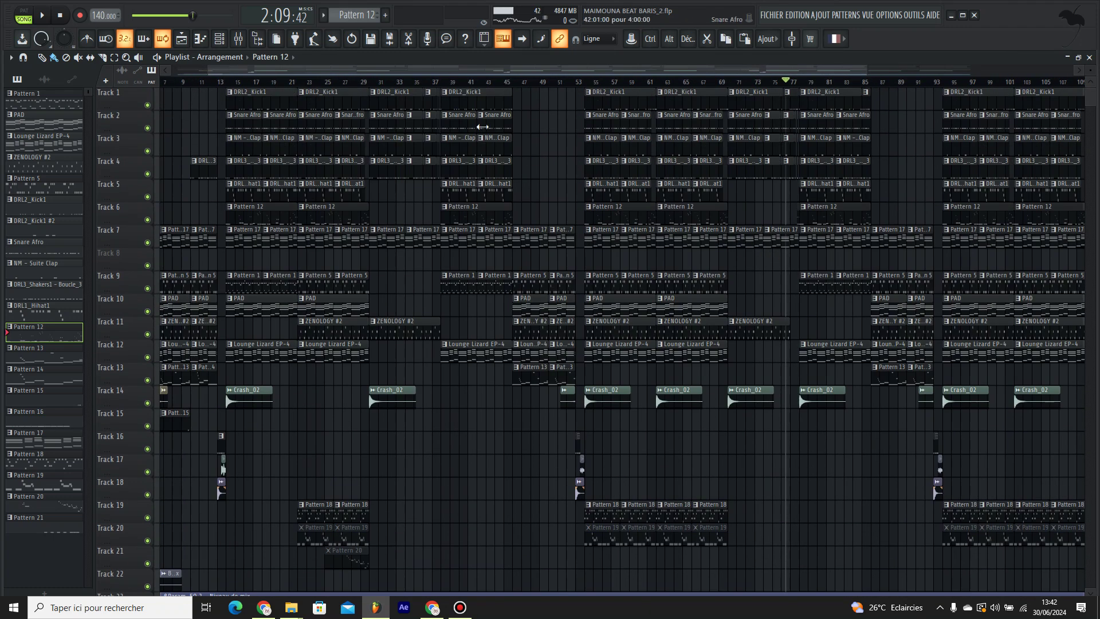
left_click(439, 85)
key("space")
key("space")
scroll(487, 83, "up", 6)
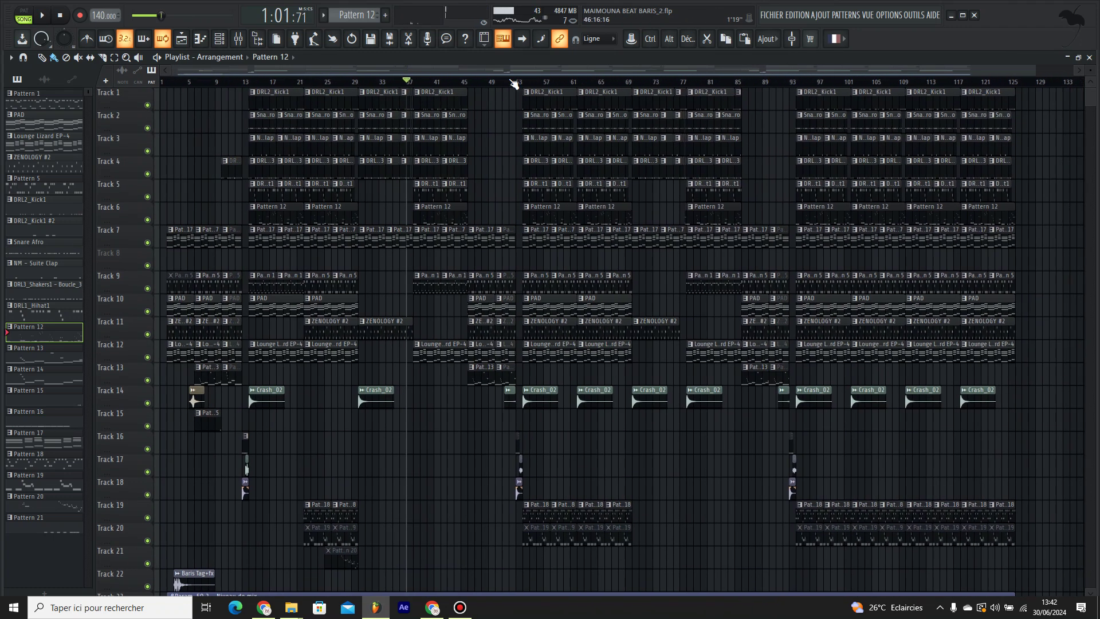
Step: Set bar 53 as the playback range and audition its drum break
scroll(521, 81, "up", 3)
left_click_drag(521, 82, 629, 81)
key("space")
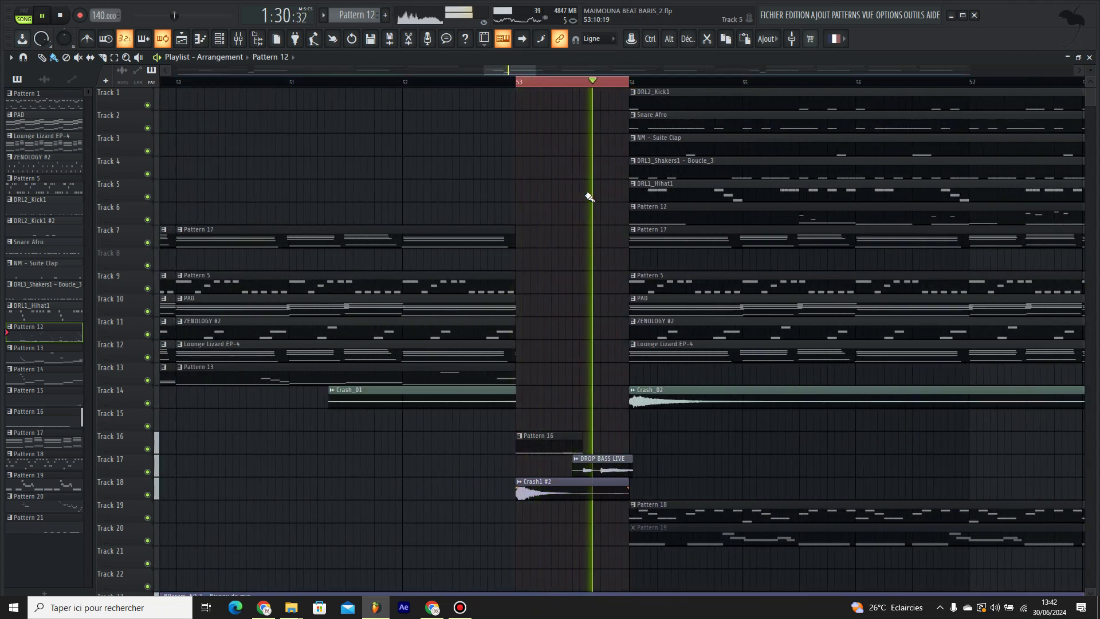
Step: Show the channels of the Pattern 16 clip in bar 53, audition that pattern alone, and return to song playback and stop it
left_click(552, 444)
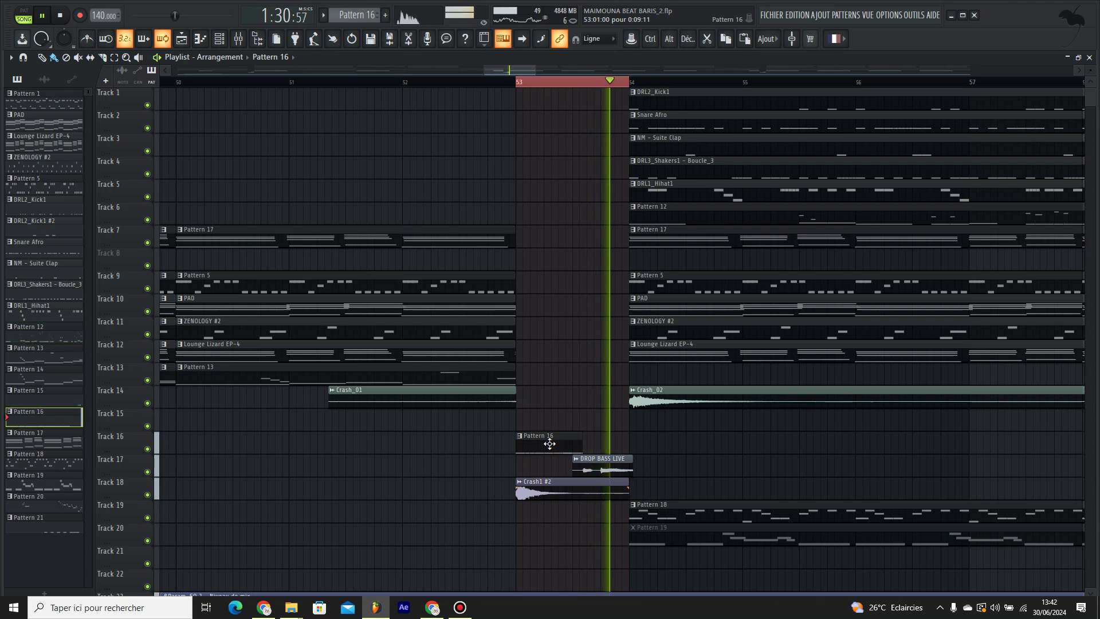
left_click(224, 45)
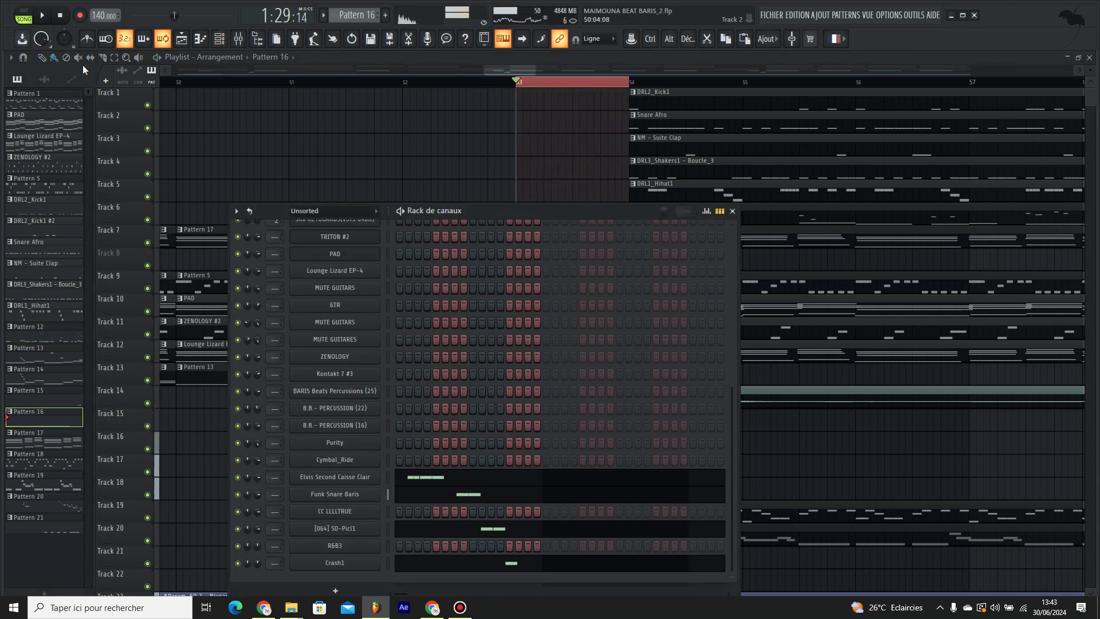
key("l")
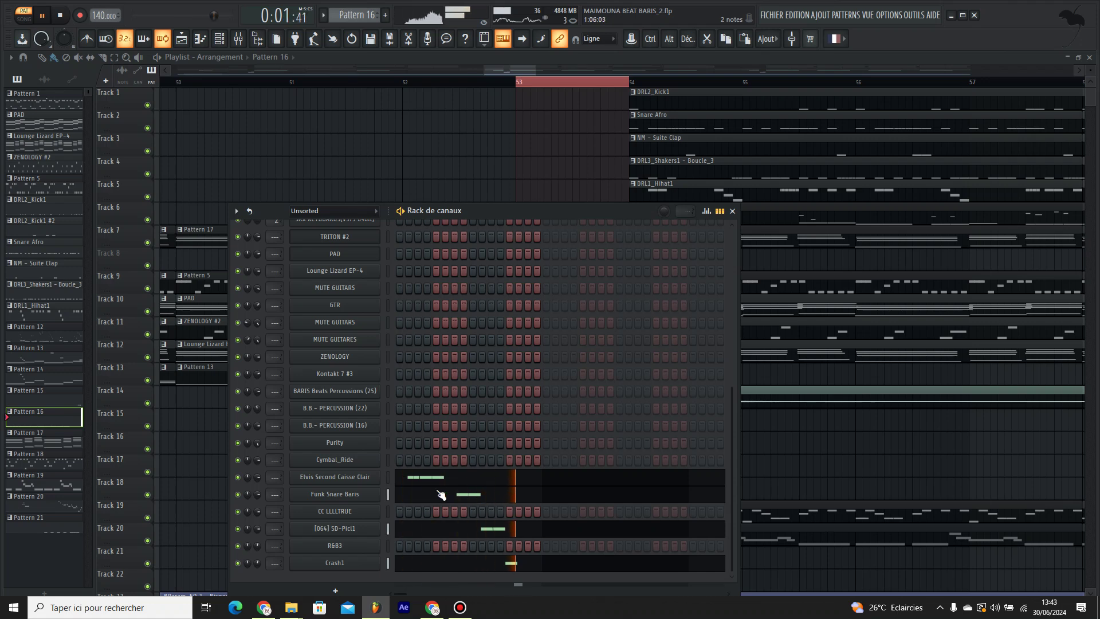
key("F6")
left_click(23, 19)
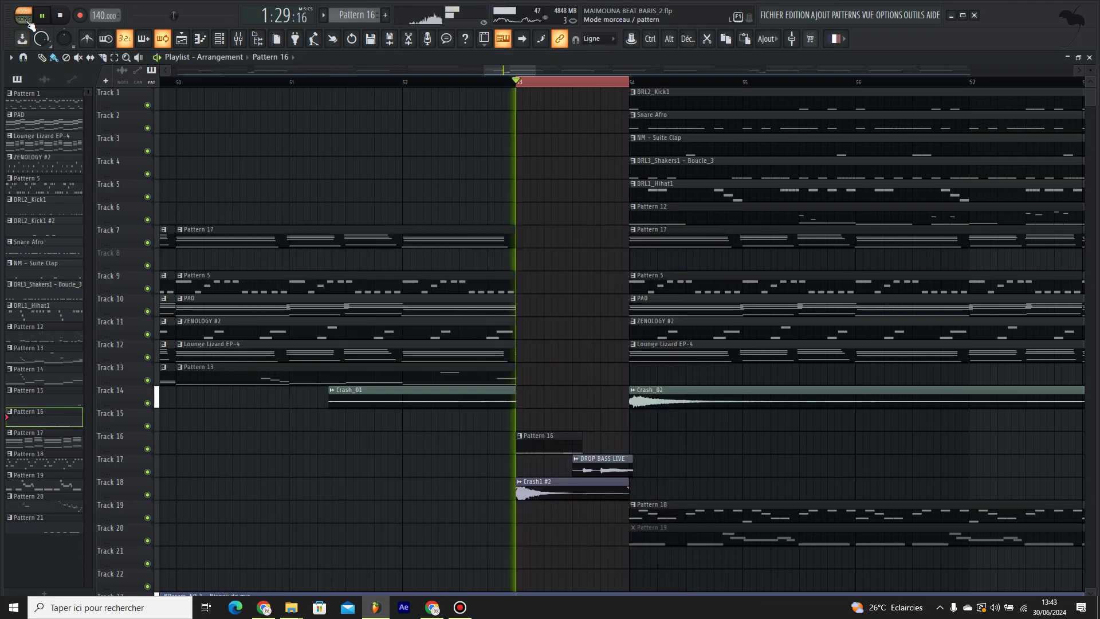
key("space")
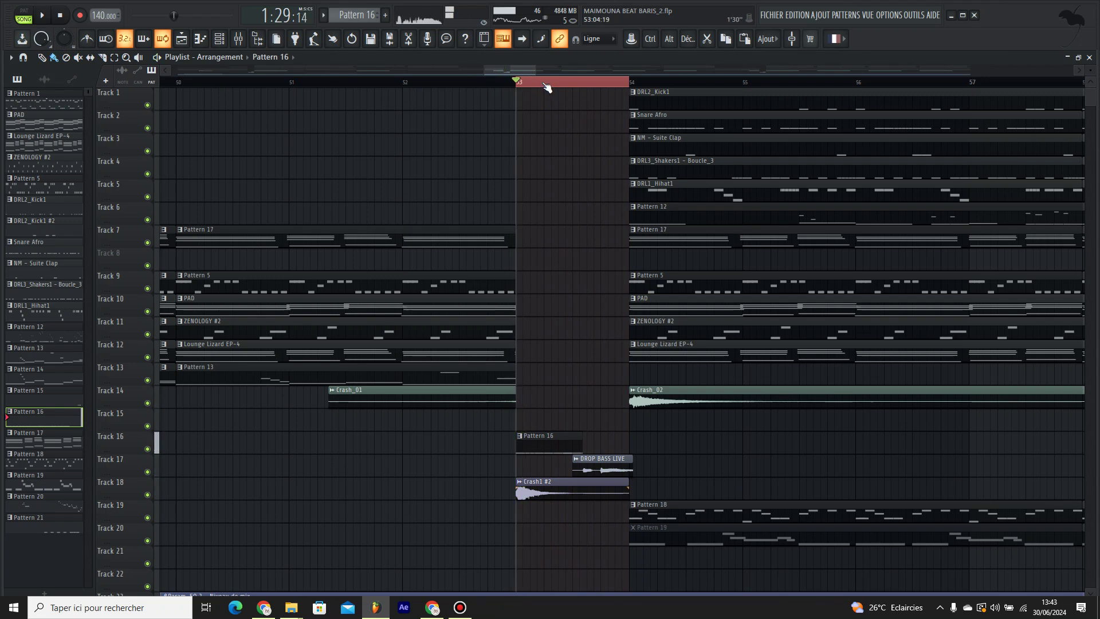
Step: Clear the bar 53 playback range, place the playhead at bar 12, and review the whole arrangement down to the automation tracks
scroll(547, 85, "down", 3)
scroll(545, 83, "down", 2)
left_click_drag(555, 69, 293, 68)
scroll(440, 84, "down", 3)
left_click(353, 85)
scroll(367, 84, "down", 2)
scroll(453, 161, "down", 6)
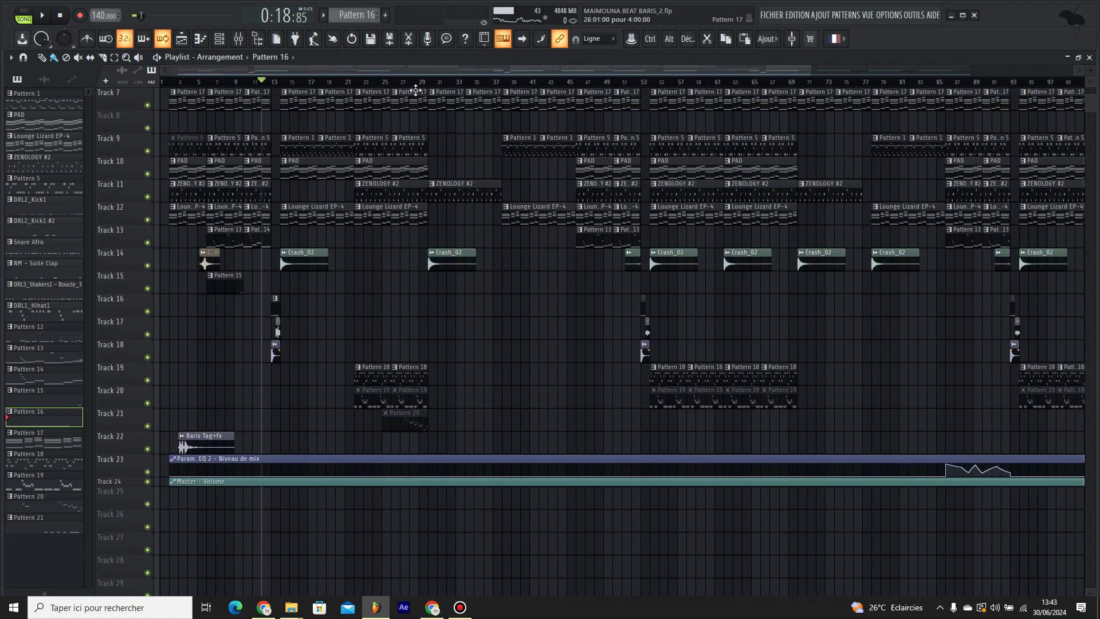
scroll(410, 86, "down", 2)
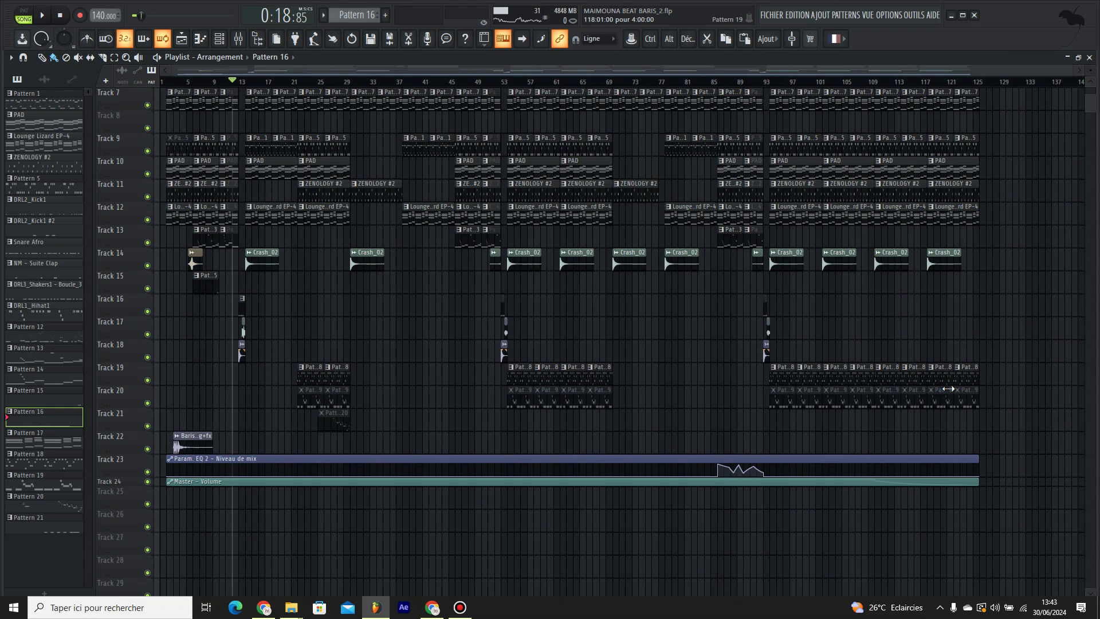
scroll(973, 342, "up", 1)
scroll(972, 342, "up", 3)
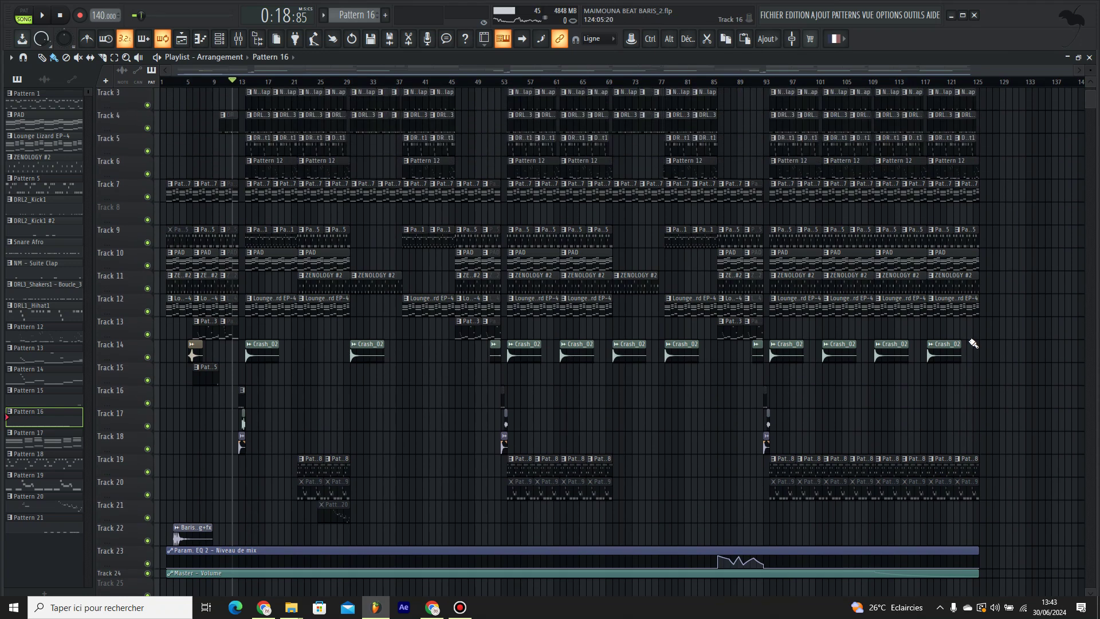
scroll(997, 365, "up", 2)
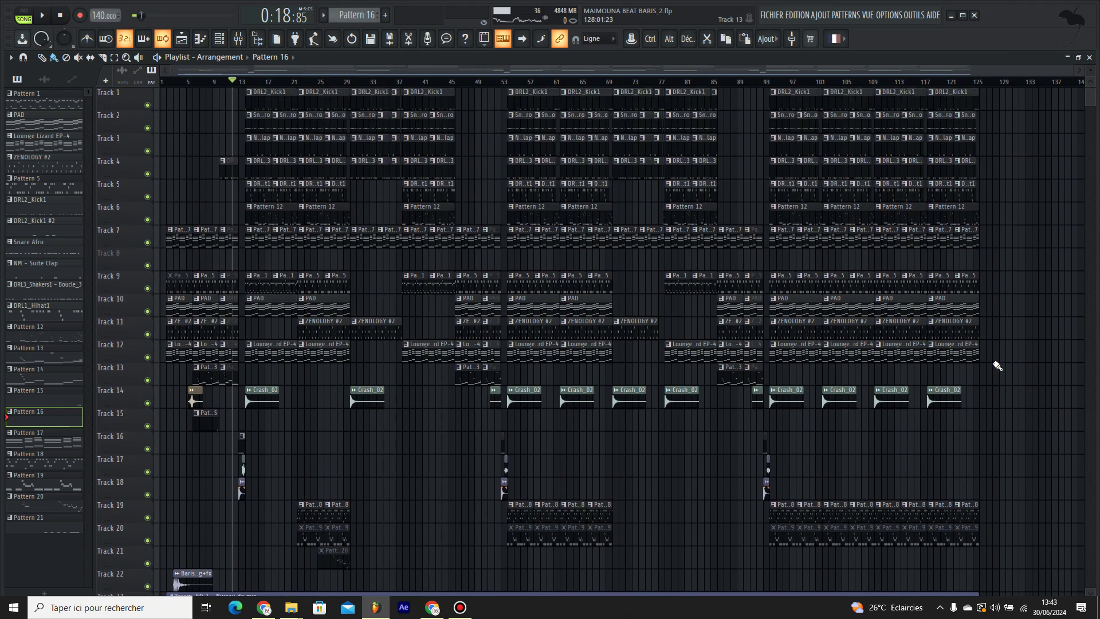